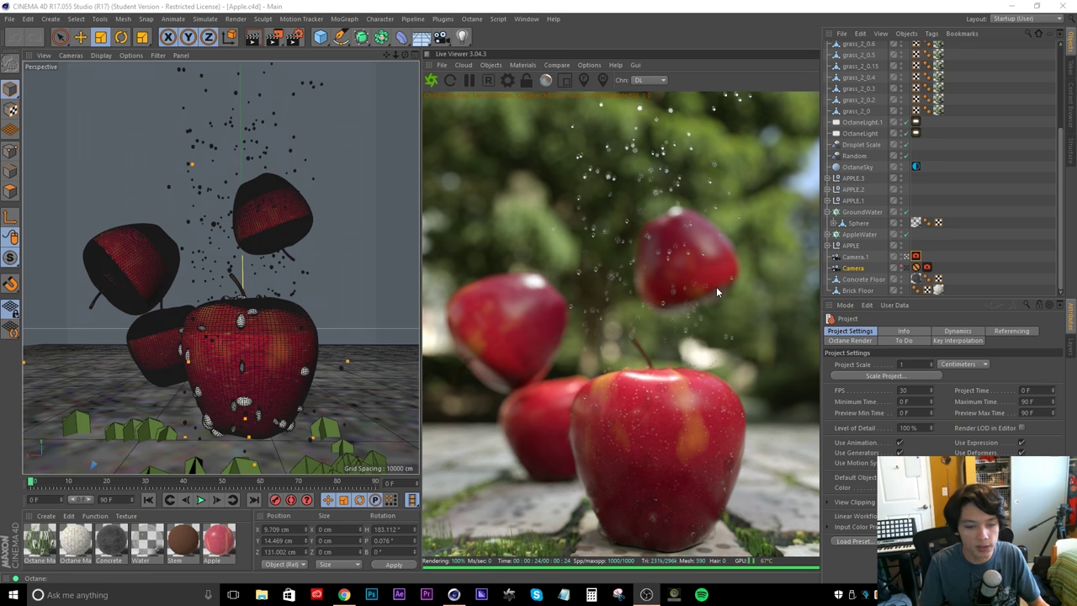
# Create a new empty project and switch the interface layout to Standard
pyautogui.click(9, 19)
pyautogui.click(17, 31)
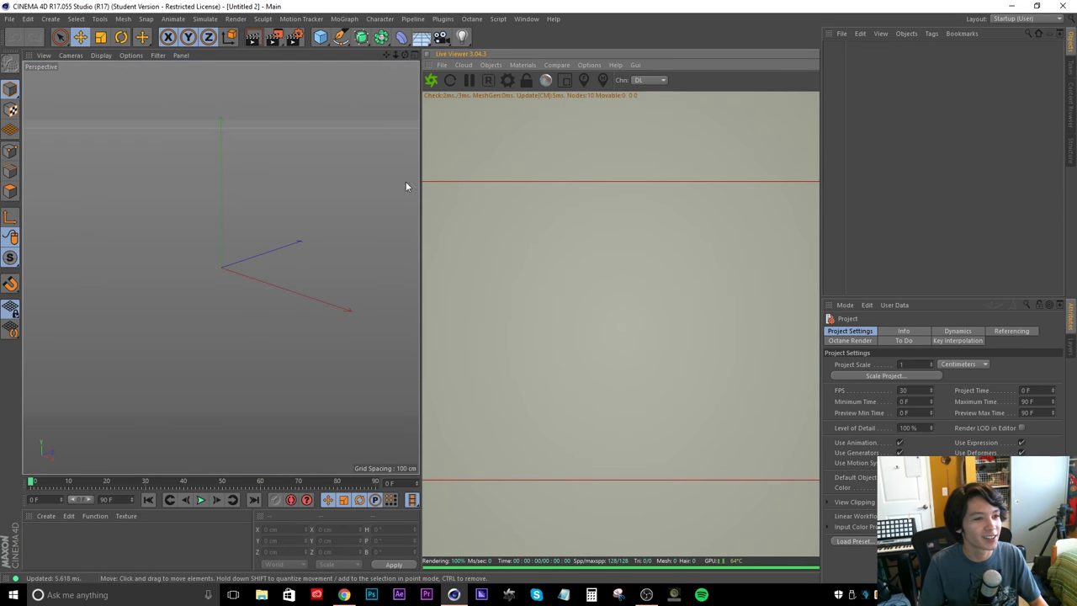
pyautogui.click(1028, 19)
pyautogui.click(1031, 108)
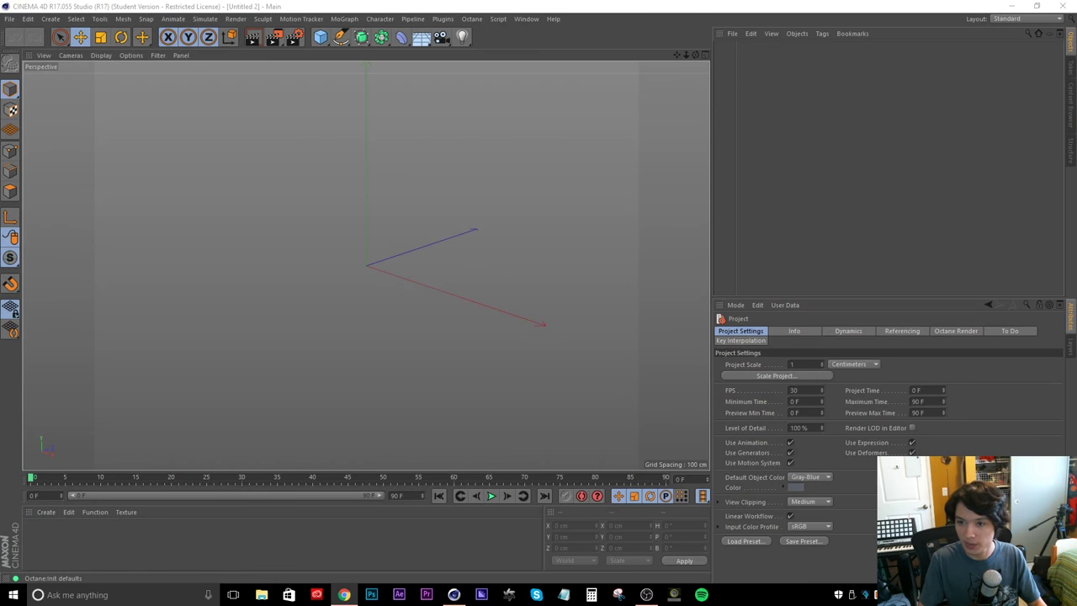
# Switch to the Chrome browser and examine the red apple reference images for the fruit's shape and colouring
pyautogui.click(345, 594)
pyautogui.moveTo(505, 194); pyautogui.dragTo(444, 75)
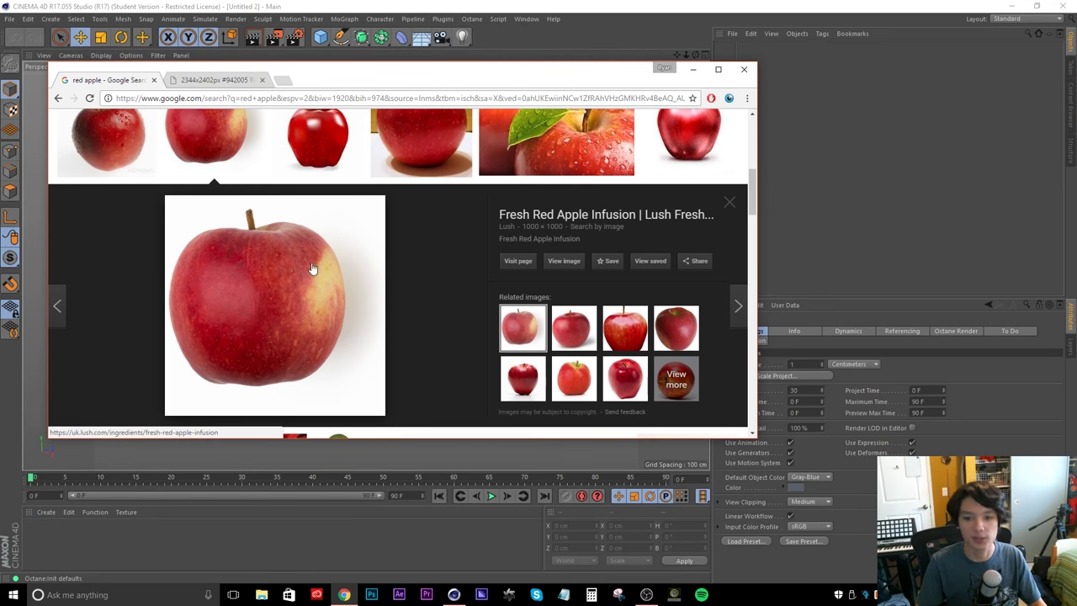
pyautogui.scroll(5, 312, 270)
pyautogui.scroll(-3, 410, 275)
pyautogui.click(409, 275)
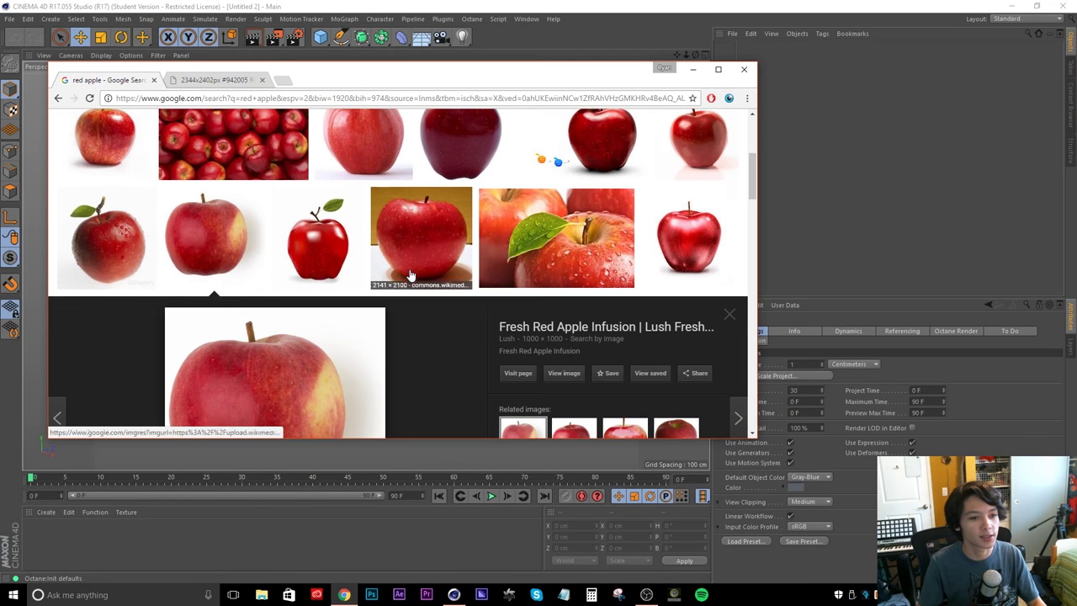
pyautogui.moveTo(756, 184); pyautogui.dragTo(773, 146)
pyautogui.click(101, 225)
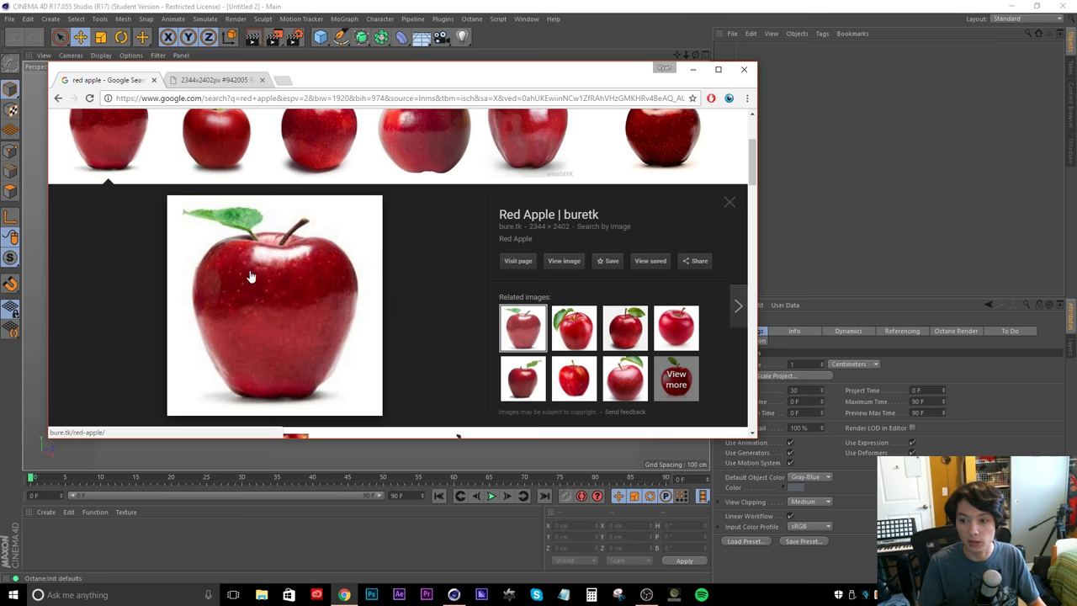
pyautogui.scroll(-7, 344, 234)
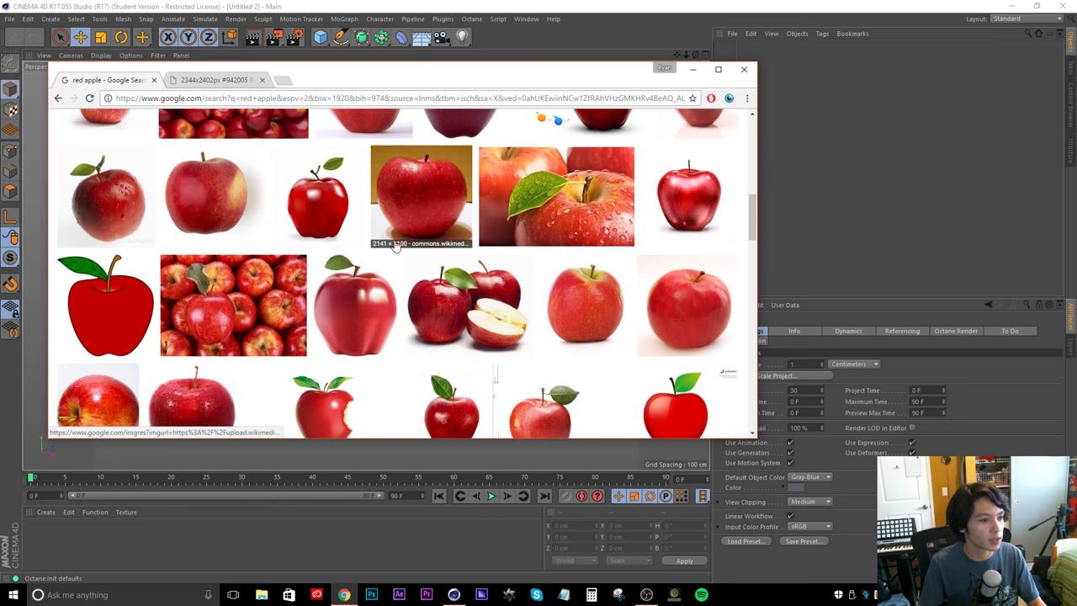
pyautogui.click(244, 190)
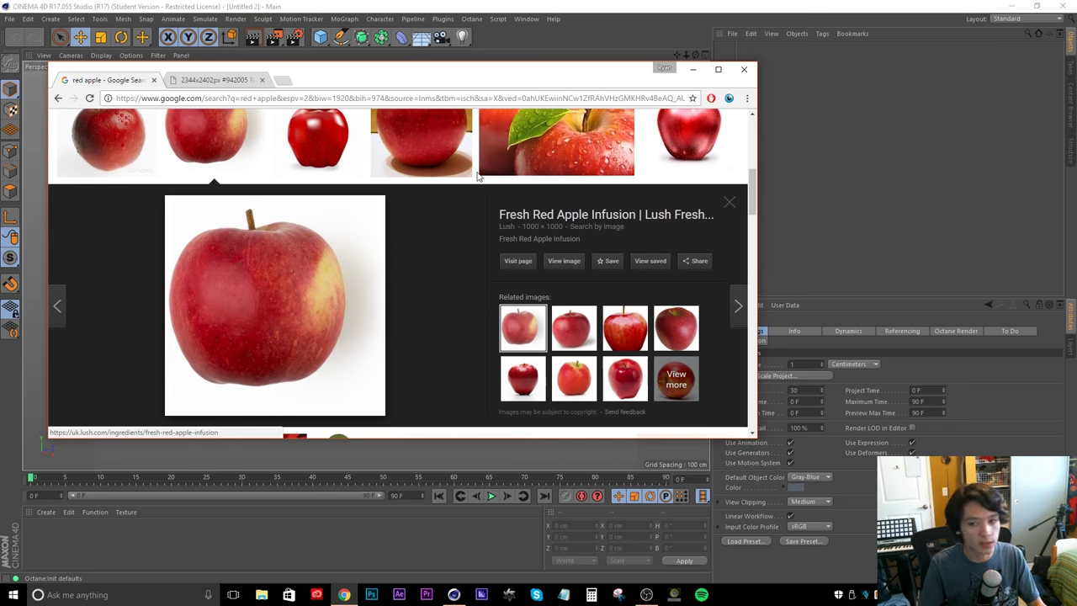
pyautogui.click(625, 328)
pyautogui.scroll(5, 229, 280)
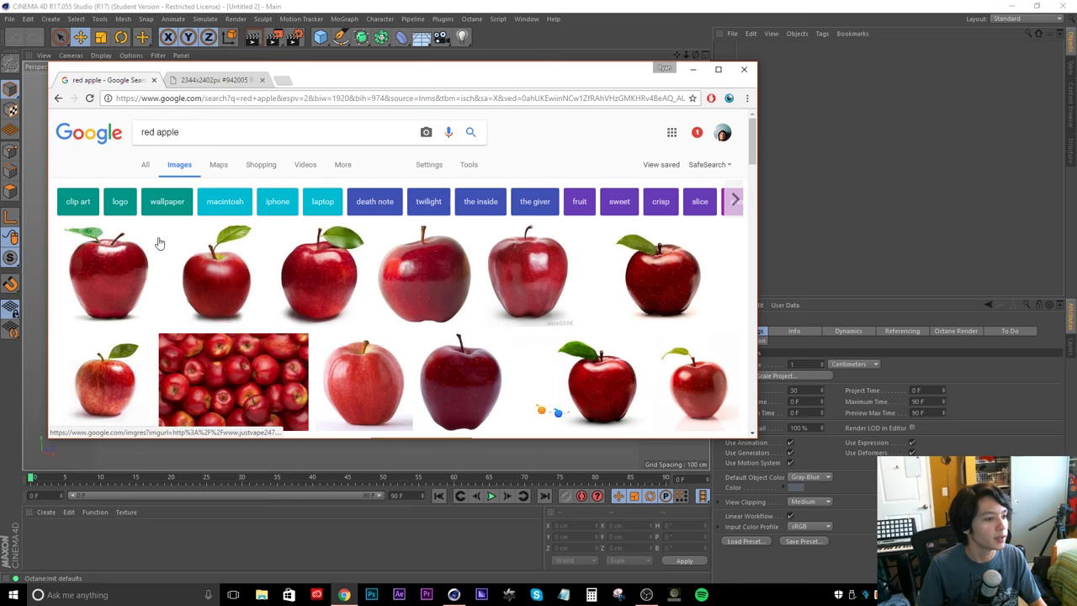
pyautogui.click(147, 243)
pyautogui.moveTo(427, 77); pyautogui.dragTo(1076, 81)
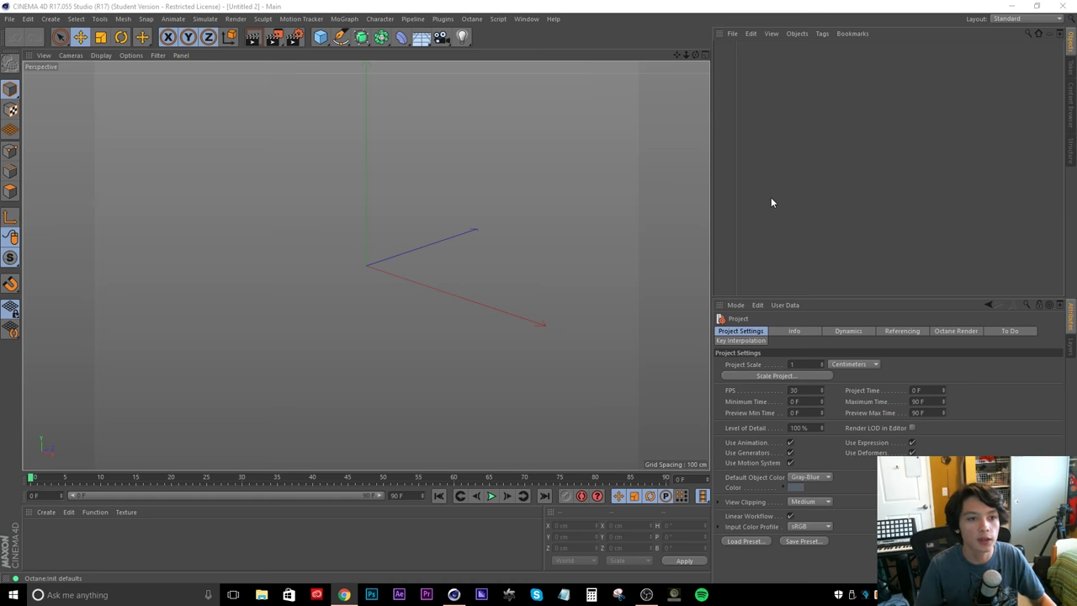
# Add a Loft generator and a Circle spline, and place the circle inside the loft as its child
pyautogui.click(361, 36)
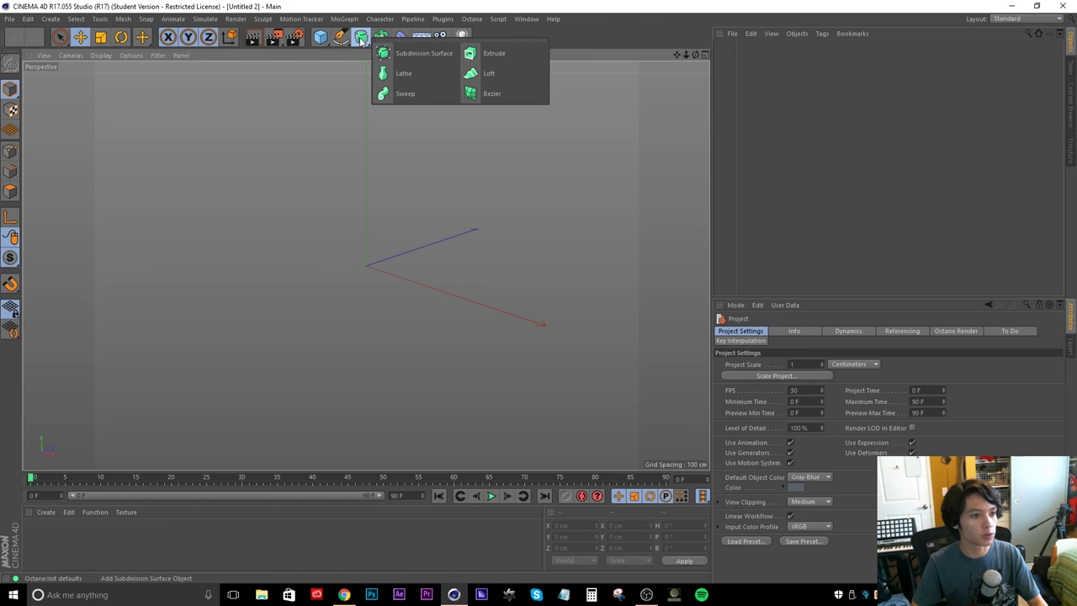
pyautogui.click(487, 73)
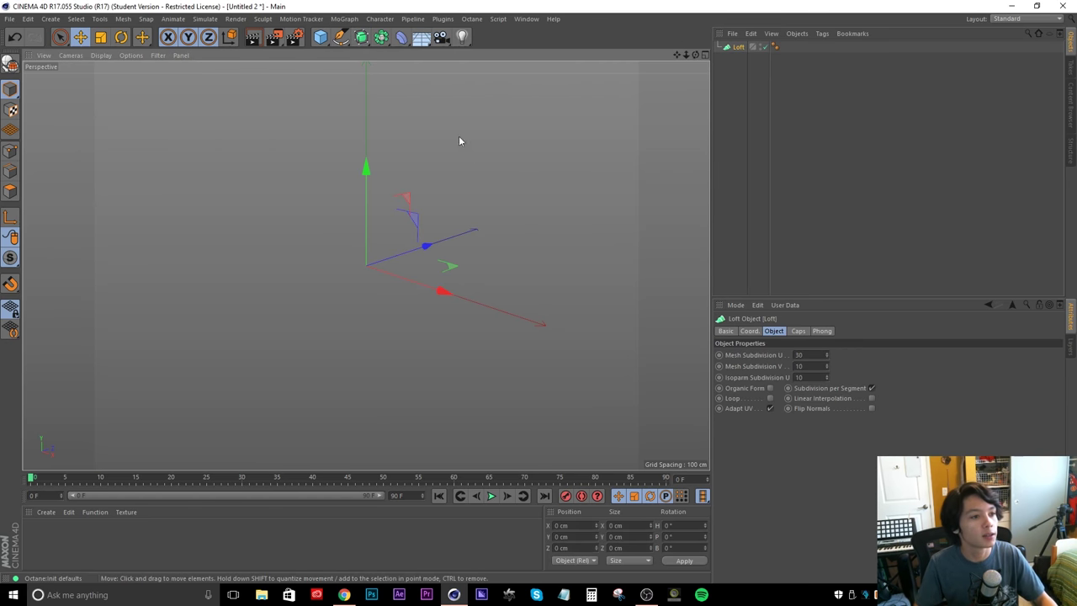
pyautogui.click(340, 36)
pyautogui.click(467, 73)
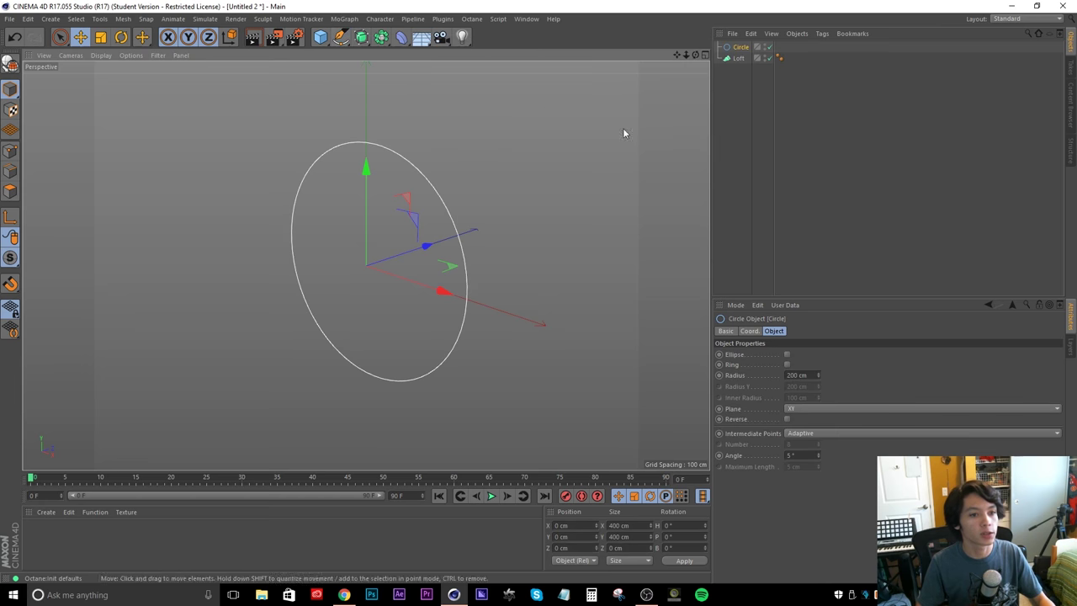
pyautogui.moveTo(741, 47); pyautogui.dragTo(741, 63)
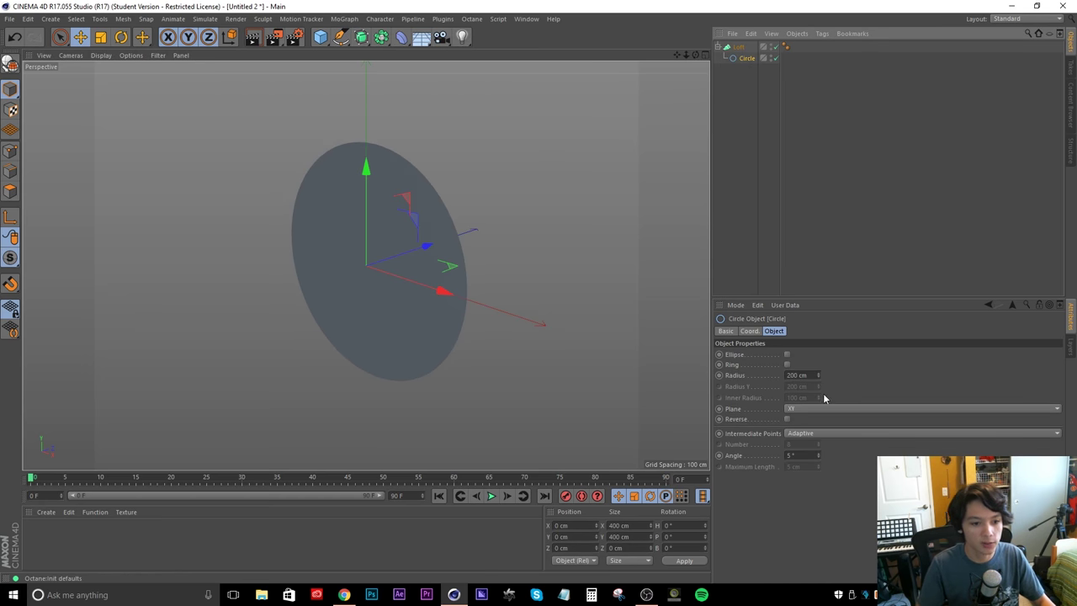
# Set the circle's radius to 12 cm
pyautogui.click(799, 376)
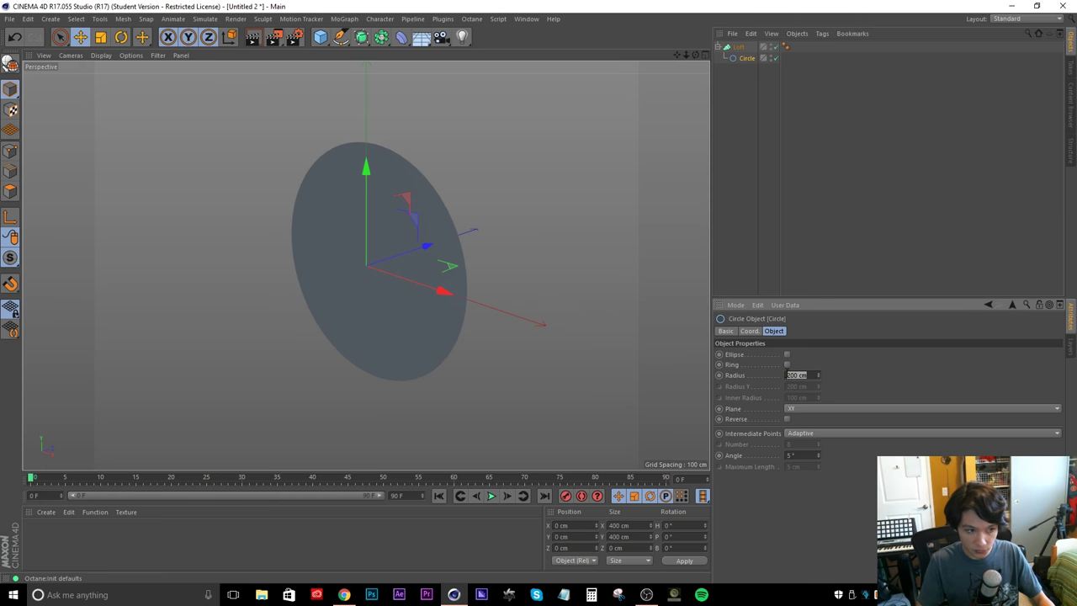
pyautogui.click(799, 242)
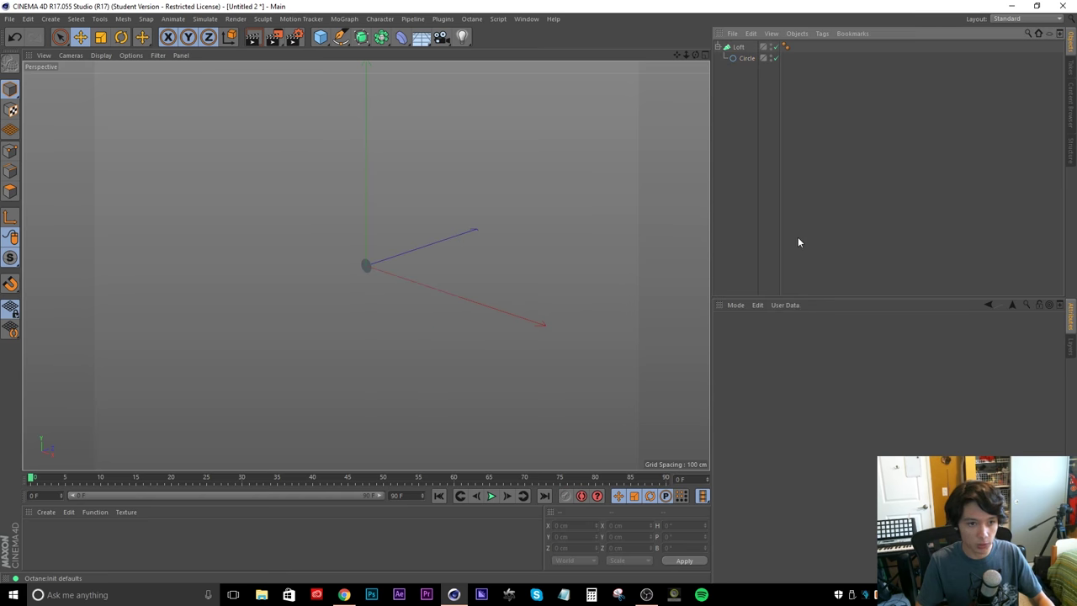
pyautogui.scroll(10, 383, 253)
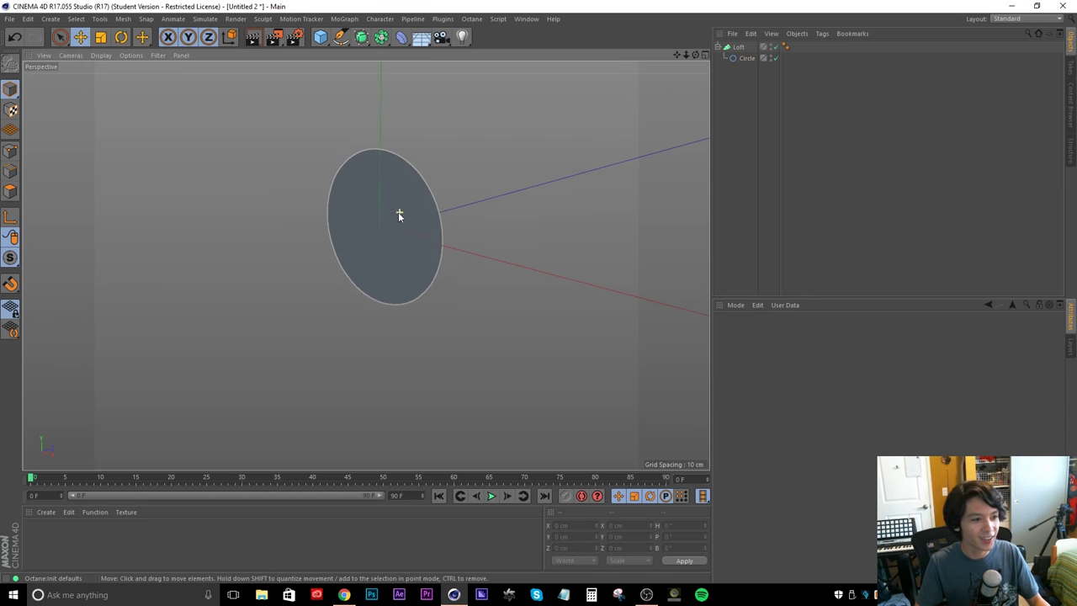
pyautogui.keyDown('alt'); pyautogui.moveTo(397, 238); pyautogui.dragTo(399, 290); pyautogui.keyUp('alt')
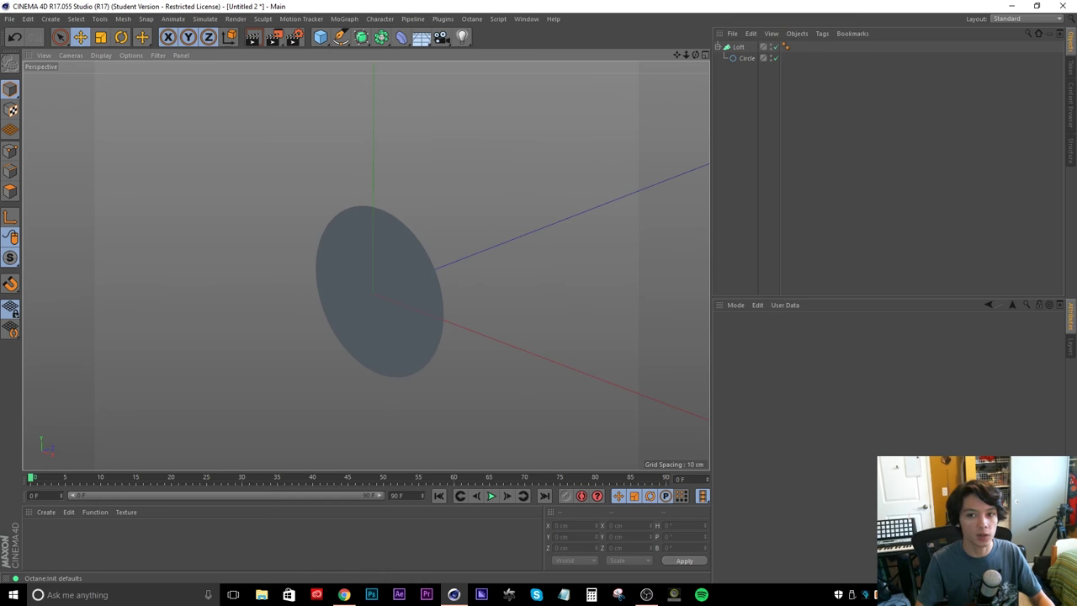
# Switch to the browser and search Google for the conversion "12cm to ft"
pyautogui.hotkey('alt', 'Tab')
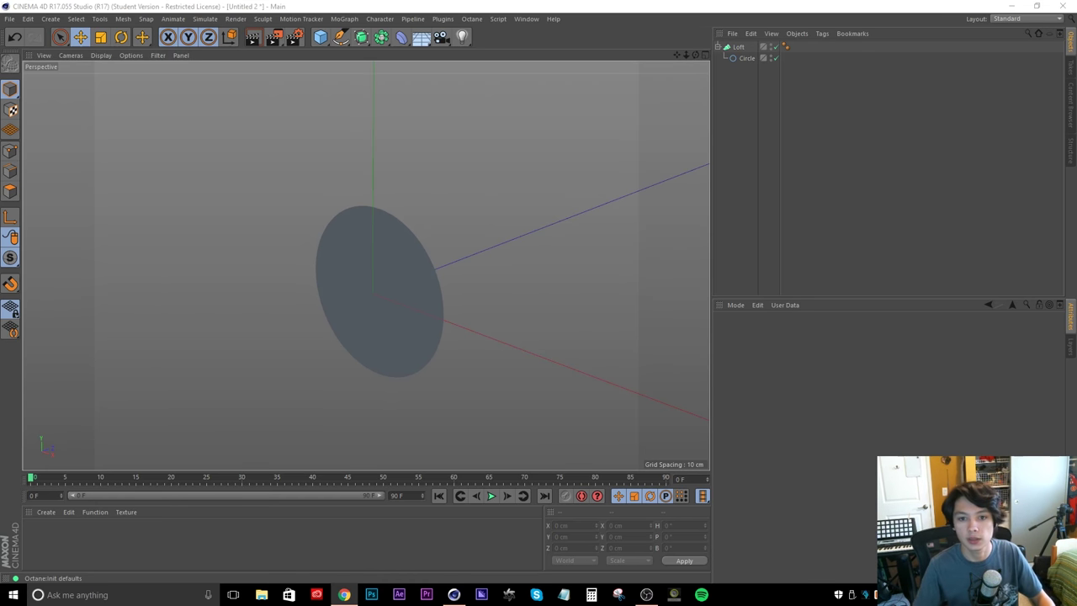
pyautogui.moveTo(441, 2); pyautogui.dragTo(458, 55)
pyautogui.click(250, 113)
pyautogui.click(197, 109)
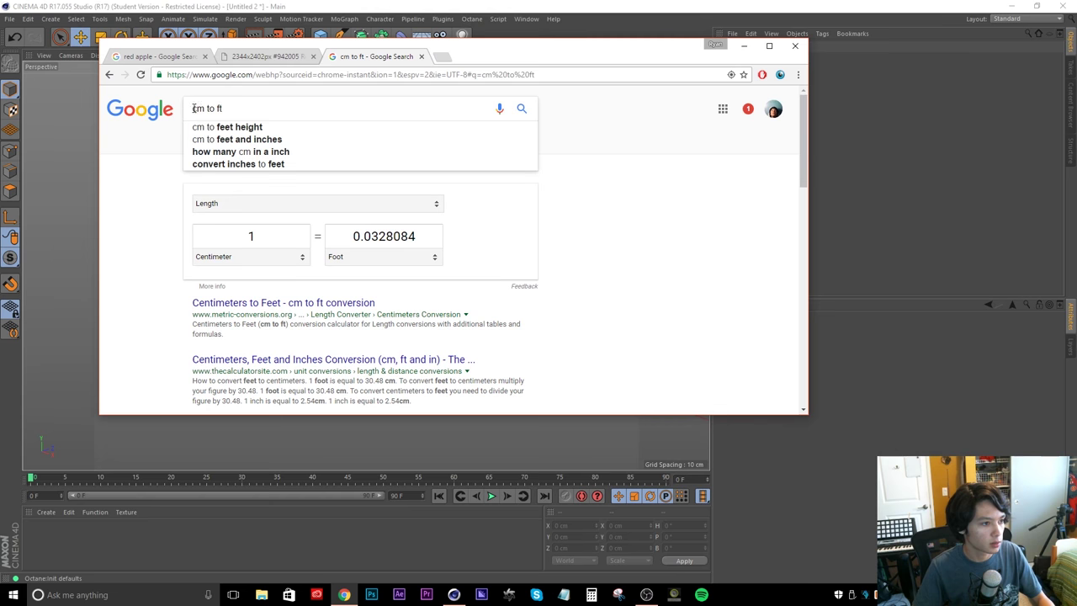
pyautogui.click(193, 109)
pyautogui.write('12')
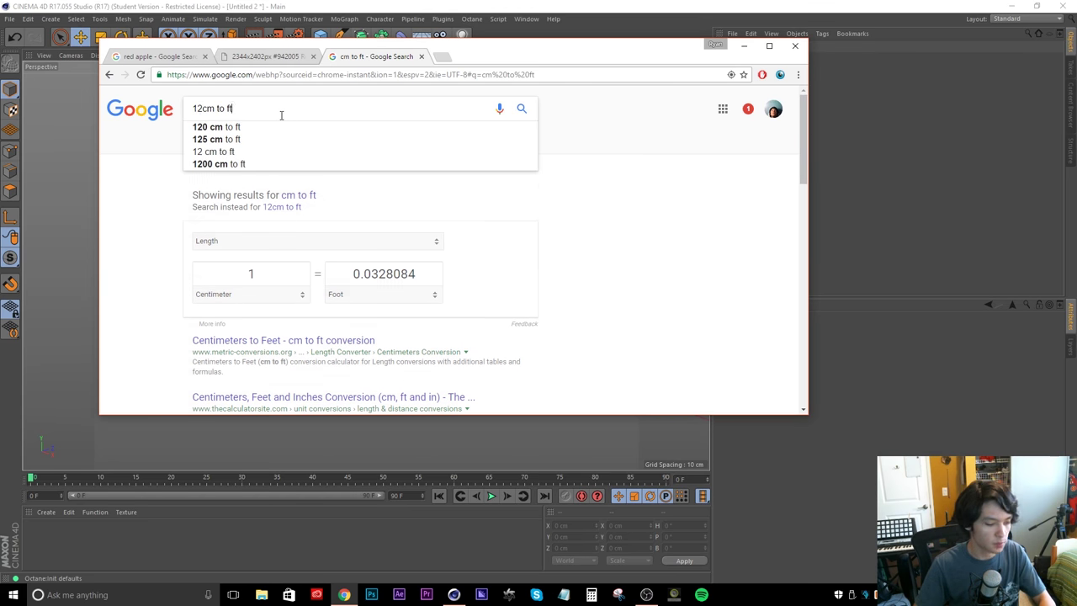
pyautogui.press('Return')
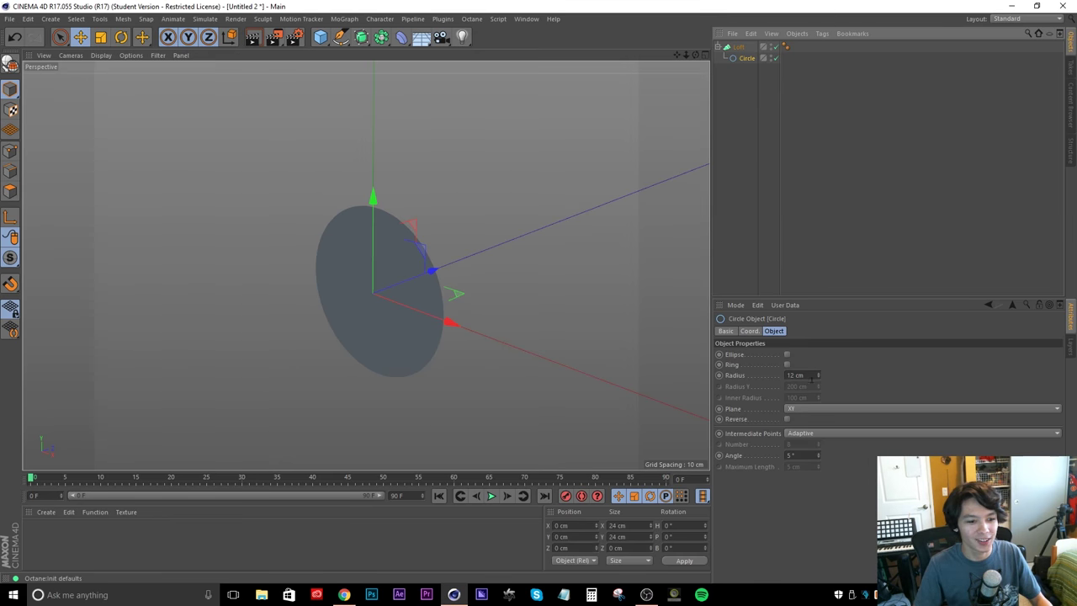
# Set the circle's plane to XZ so it lies flat
pyautogui.click(809, 408)
pyautogui.click(806, 444)
pyautogui.click(847, 238)
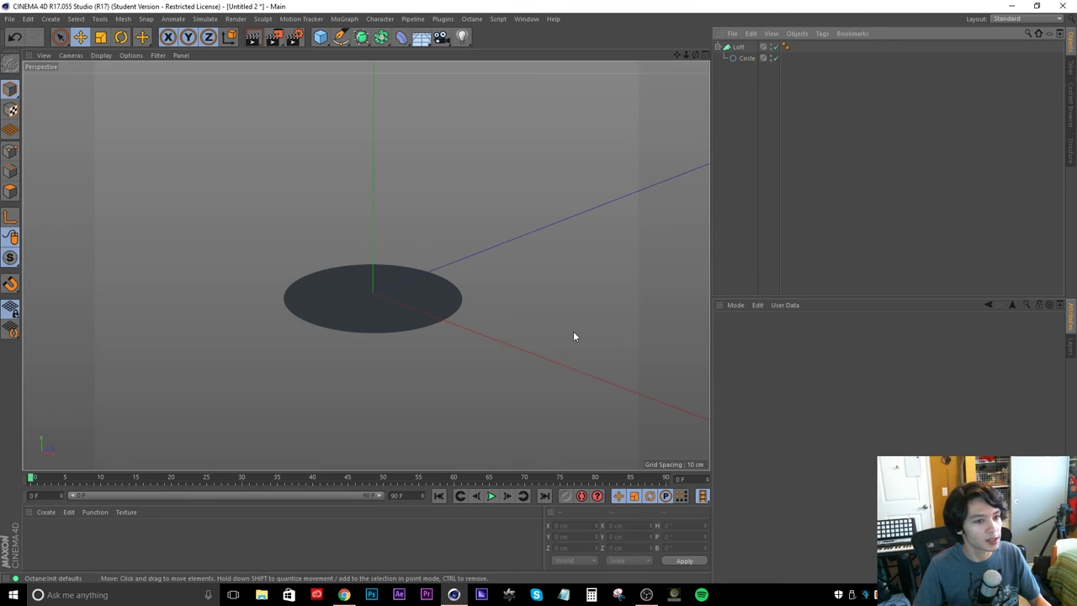
# Duplicate the circle inside the loft and raise the copy about 13 cm above the original
pyautogui.click(747, 59)
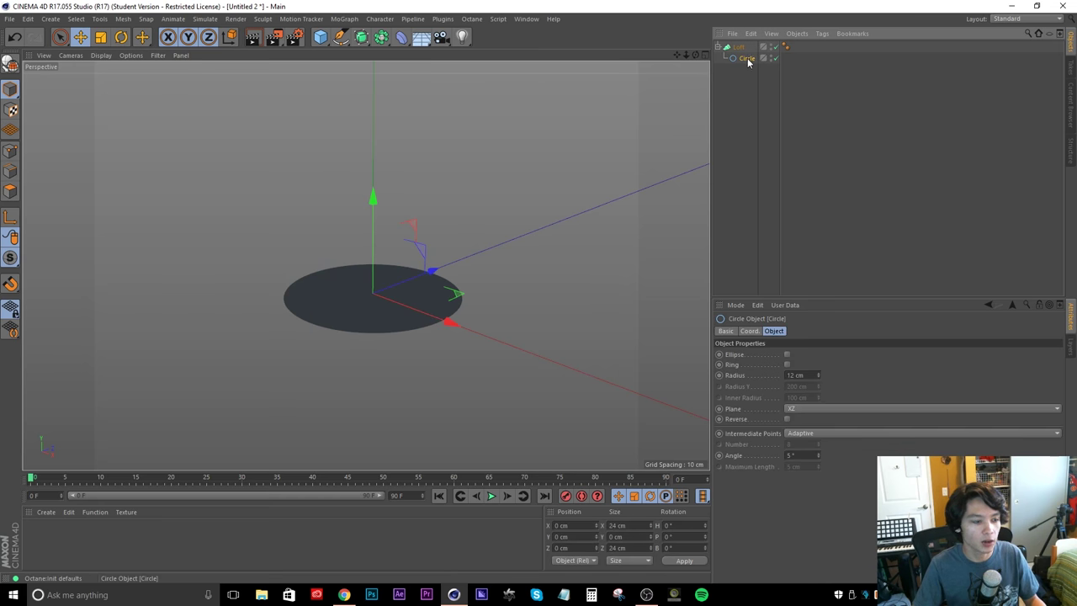
pyautogui.keyDown('ctrl'); pyautogui.moveTo(744, 57); pyautogui.dragTo(755, 59); pyautogui.keyUp('ctrl')
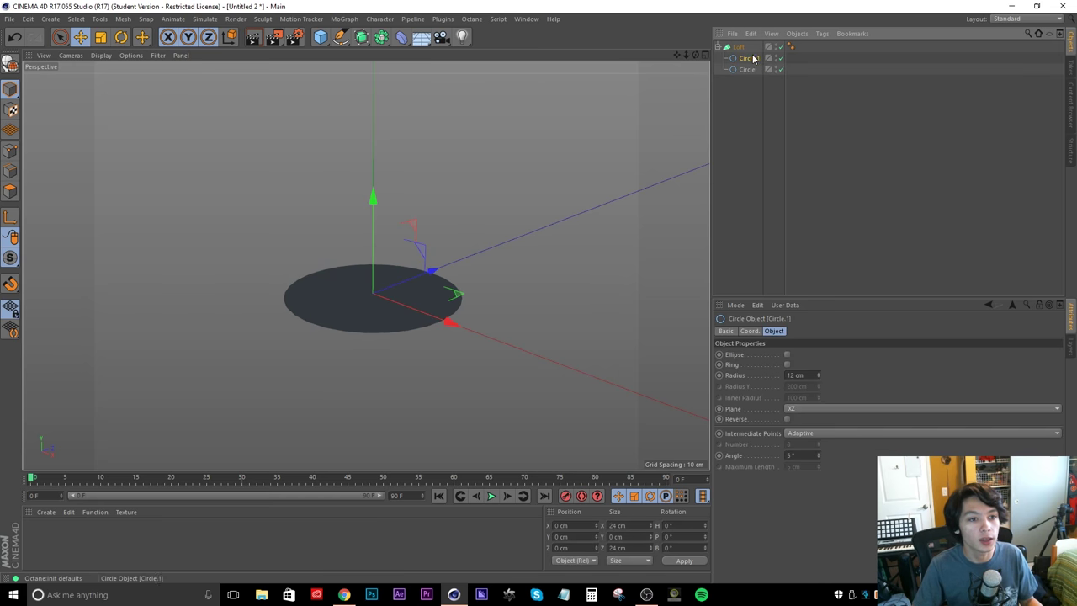
pyautogui.moveTo(373, 198); pyautogui.dragTo(379, 107)
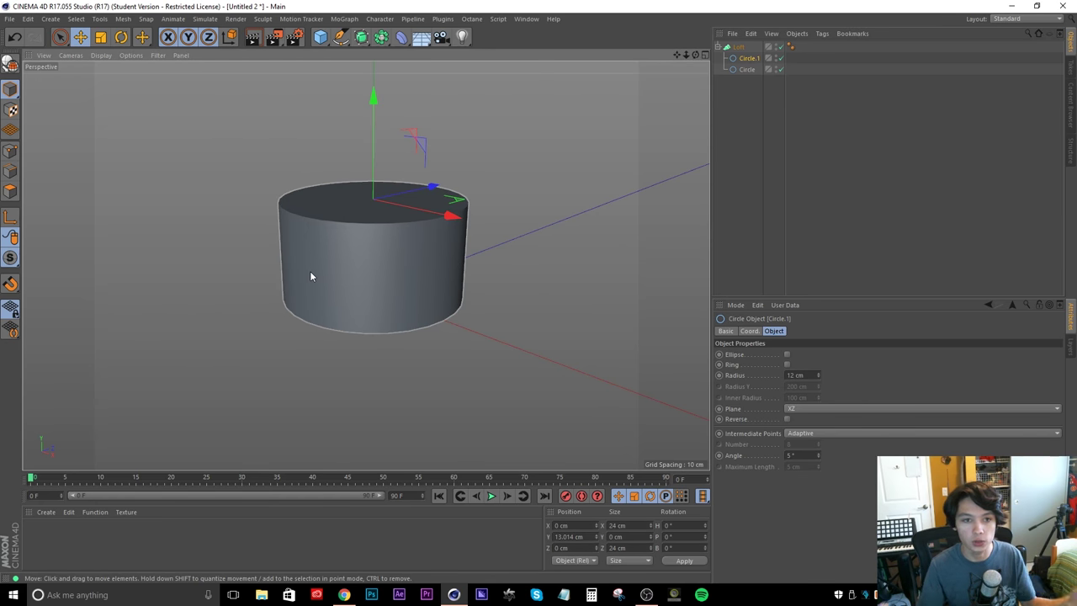
# Scale the raised circle up to about 29.4 cm across
pyautogui.press('t')
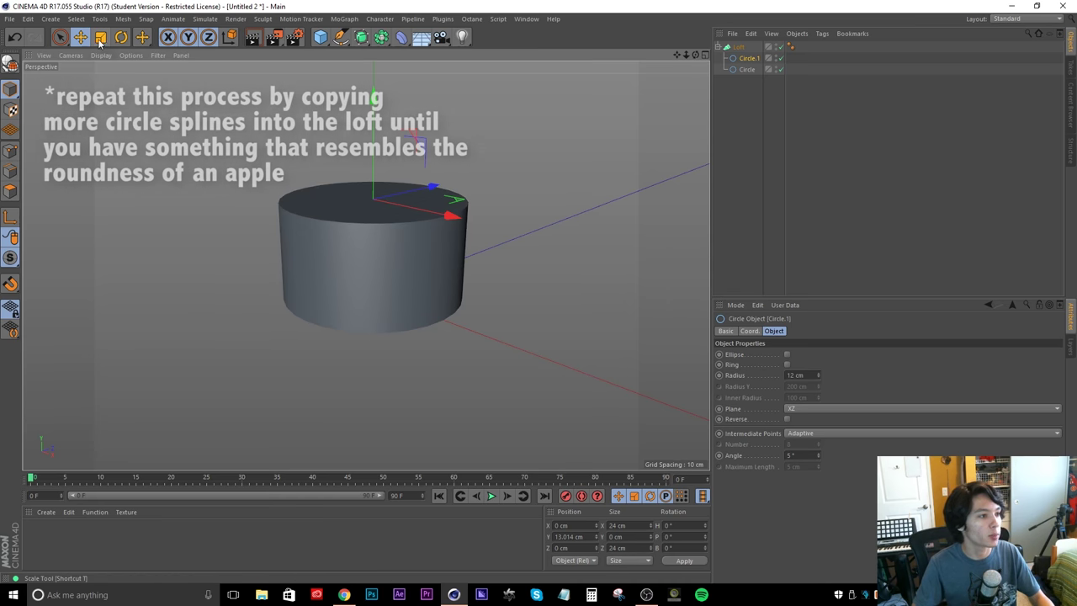
pyautogui.moveTo(281, 283); pyautogui.dragTo(582, 157)
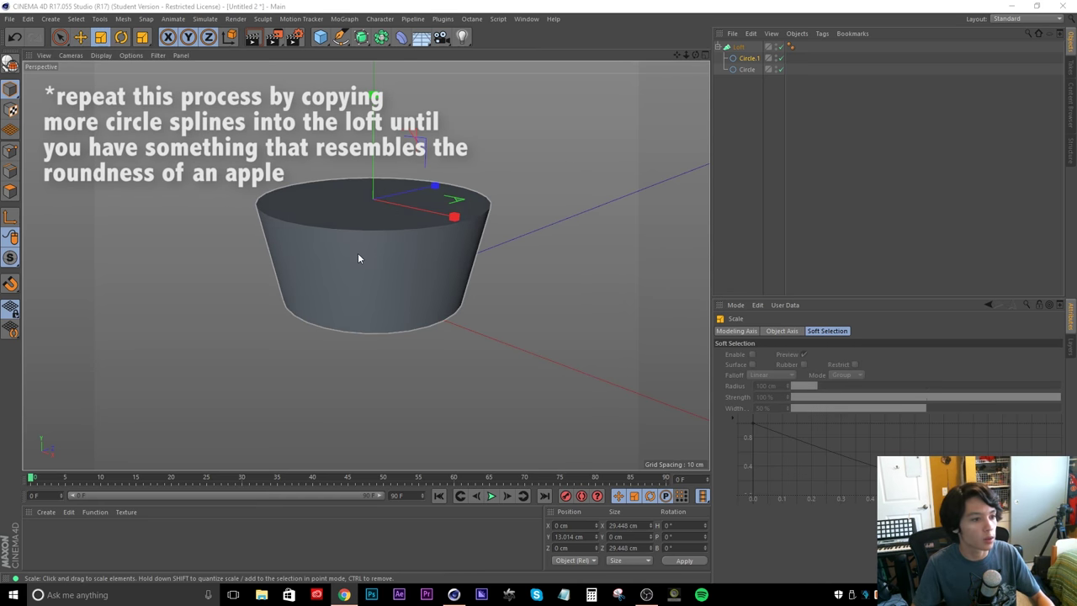
pyautogui.keyDown('alt'); pyautogui.moveTo(399, 299); pyautogui.dragTo(399, 344); pyautogui.keyUp('alt')
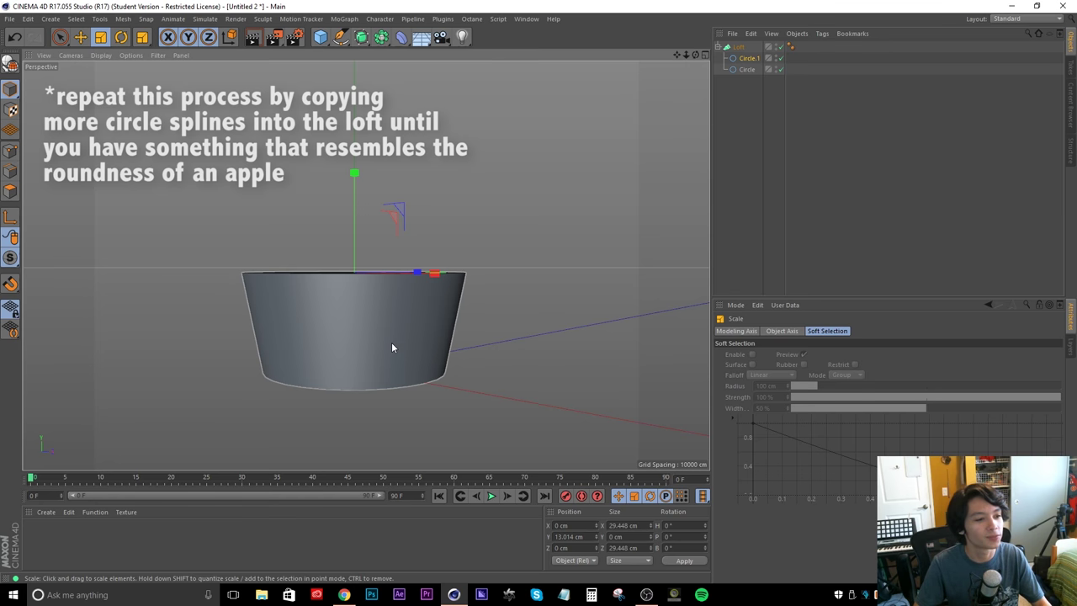
# Copy the upper circle within the loft, raise the copy to about 23.6 cm and scale it to about 26.5 cm across
pyautogui.press('e')
pyautogui.moveTo(356, 194); pyautogui.dragTo(383, 186)
pyautogui.press('t')
pyautogui.keyDown('ctrl'); pyautogui.moveTo(748, 58); pyautogui.dragTo(748, 53); pyautogui.keyUp('ctrl')
pyautogui.press('e')
pyautogui.moveTo(356, 219); pyautogui.dragTo(324, 169)
pyautogui.press('t')
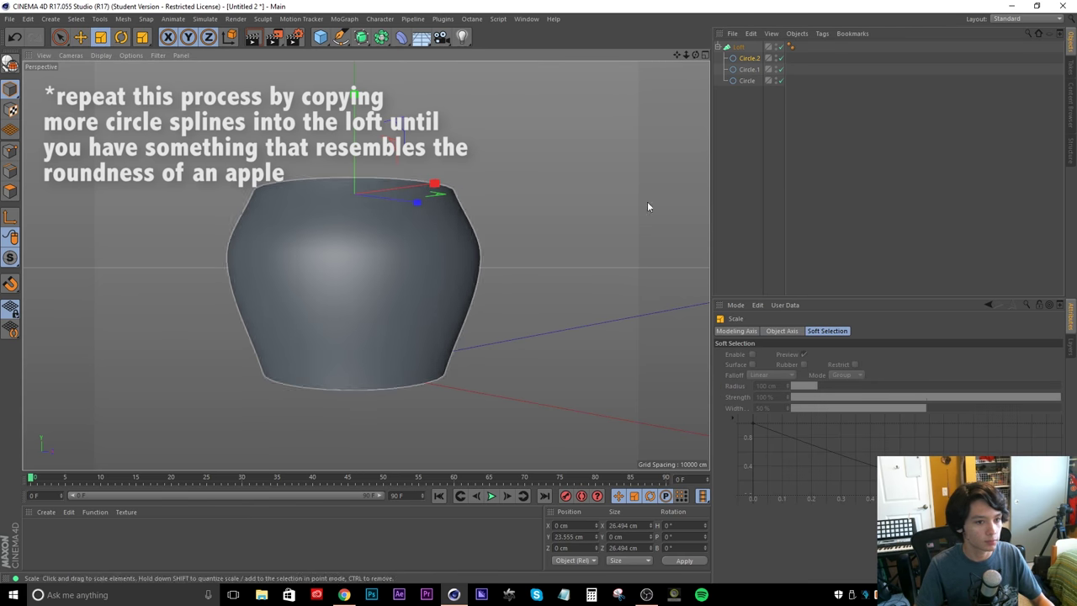
# Duplicate the topmost circle in the loft, scale the copy down and raise it slightly to narrow the apple's top
pyautogui.keyDown('ctrl'); pyautogui.moveTo(748, 60); pyautogui.dragTo(748, 53); pyautogui.keyUp('ctrl')
pyautogui.moveTo(438, 173); pyautogui.dragTo(390, 221)
pyautogui.press('e')
pyautogui.moveTo(354, 182); pyautogui.dragTo(359, 151)
# Reposition the original circle at the bottom of the loft
pyautogui.click(749, 70)
pyautogui.click(749, 81)
pyautogui.click(747, 92)
pyautogui.moveTo(359, 251); pyautogui.dragTo(367, 275)
# Duplicate the bottom circle to the end of the loft's children, lower the copy and shrink it to round the apple's base
pyautogui.keyDown('ctrl'); pyautogui.moveTo(747, 92); pyautogui.dragTo(743, 100); pyautogui.keyUp('ctrl')
pyautogui.keyDown('alt'); pyautogui.moveTo(365, 264); pyautogui.dragTo(414, 286); pyautogui.keyUp('alt')
pyautogui.keyDown('alt'); pyautogui.moveTo(414, 286); pyautogui.dragTo(424, 207, button='middle'); pyautogui.keyUp('alt')
pyautogui.press('t')
pyautogui.moveTo(328, 249); pyautogui.dragTo(48, 276)
pyautogui.keyDown('alt'); pyautogui.moveTo(352, 279); pyautogui.dragTo(366, 326); pyautogui.keyUp('alt')
pyautogui.keyDown('alt'); pyautogui.moveTo(417, 142); pyautogui.dragTo(413, 251, button='middle'); pyautogui.keyUp('alt')
pyautogui.keyDown('alt'); pyautogui.moveTo(413, 251); pyautogui.dragTo(418, 305); pyautogui.keyUp('alt')
# Lower one of the upper circles in the loft to reshape the apple's top
pyautogui.click(746, 59)
pyautogui.click(743, 68)
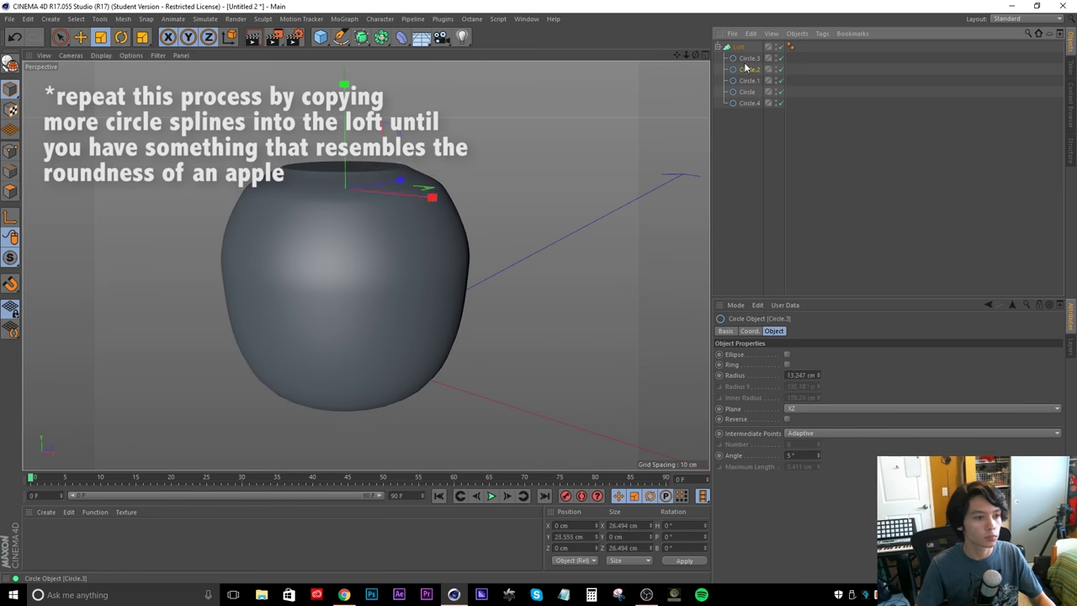
pyautogui.press('e')
pyautogui.moveTo(346, 101); pyautogui.dragTo(348, 143)
pyautogui.scroll(-5, 402, 261)
pyautogui.keyDown('alt'); pyautogui.moveTo(395, 294); pyautogui.dragTo(308, 217); pyautogui.keyUp('alt')
pyautogui.click(790, 160)
# Rescale the original circle near the base to taper the apple's lower body
pyautogui.click(747, 58)
pyautogui.scroll(4, 440, 224)
pyautogui.click(748, 92)
pyautogui.press('t')
pyautogui.keyDown('alt'); pyautogui.moveTo(370, 244); pyautogui.dragTo(379, 290); pyautogui.keyUp('alt')
pyautogui.click(783, 160)
pyautogui.keyDown('alt'); pyautogui.moveTo(504, 227); pyautogui.dragTo(508, 220); pyautogui.keyUp('alt')
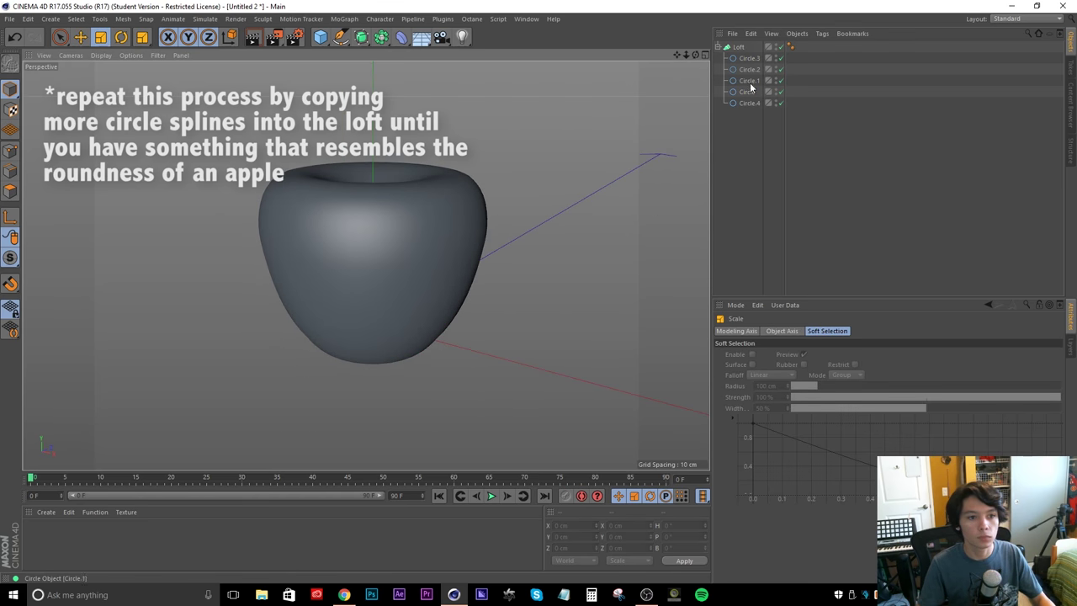
# Duplicate the topmost circle in the loft and move the copy down inside the apple to deepen the stem hollow
pyautogui.click(750, 58)
pyautogui.keyDown('ctrl'); pyautogui.moveTo(750, 58); pyautogui.dragTo(751, 52); pyautogui.keyUp('ctrl')
pyautogui.click(81, 37)
pyautogui.moveTo(373, 160); pyautogui.dragTo(370, 199)
pyautogui.keyDown('alt'); pyautogui.moveTo(385, 195); pyautogui.dragTo(432, 253); pyautogui.keyUp('alt')
pyautogui.click(783, 160)
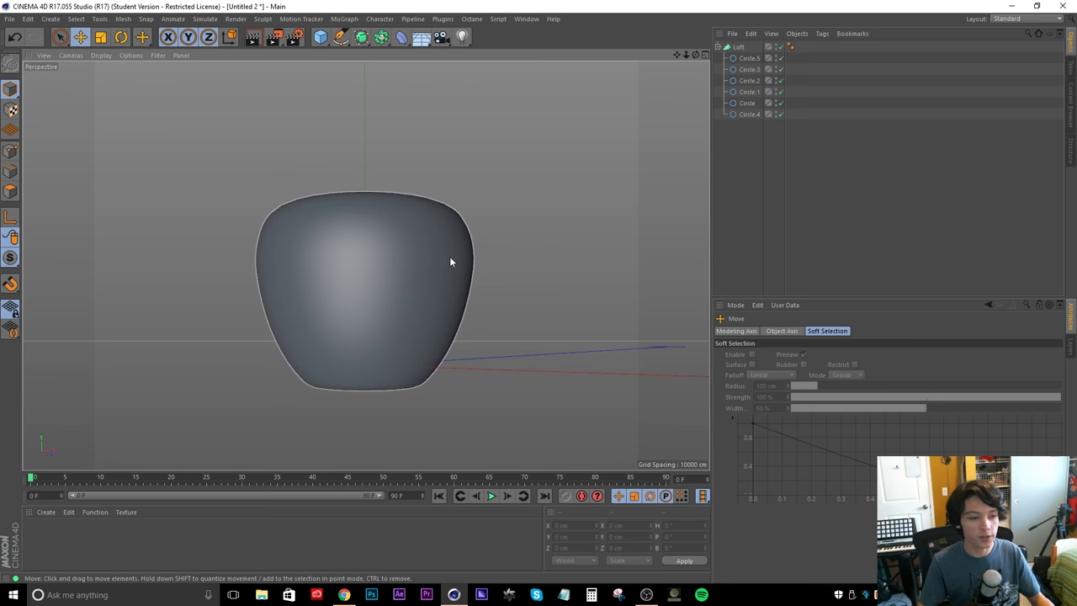
# Collapse the loft's hierarchy and convert the loft into an editable polygon object
pyautogui.keyDown('alt'); pyautogui.moveTo(389, 264); pyautogui.dragTo(387, 349); pyautogui.keyUp('alt')
pyautogui.click(737, 47)
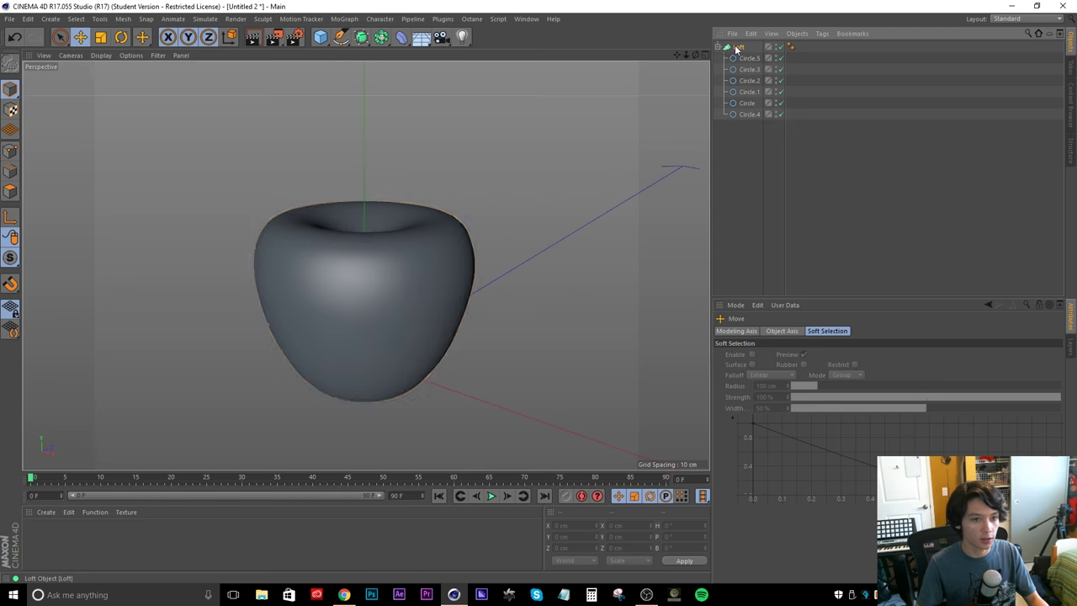
pyautogui.click(719, 47)
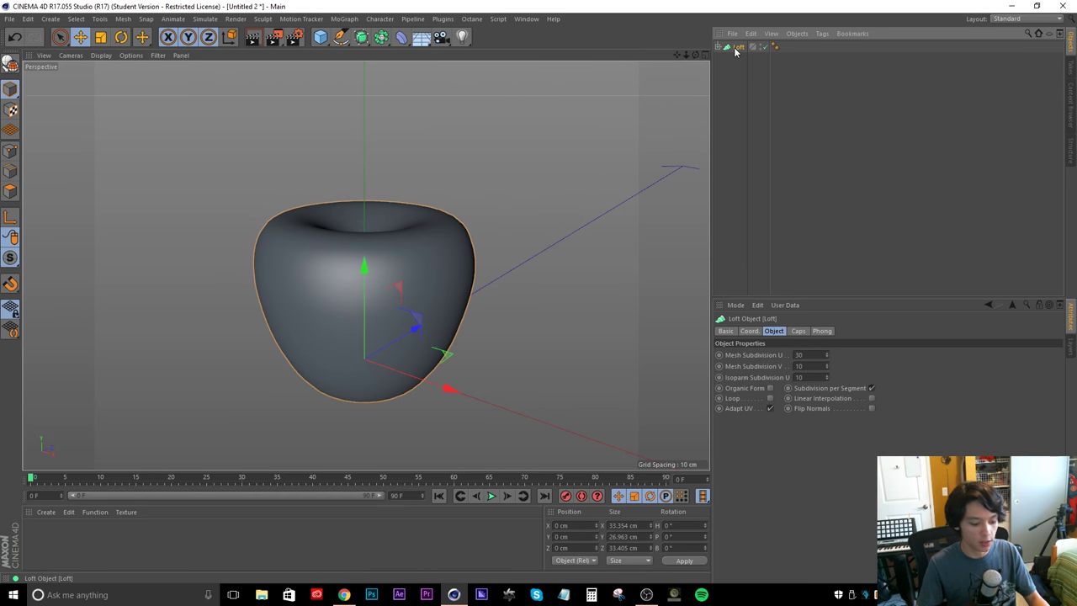
pyautogui.press('c')
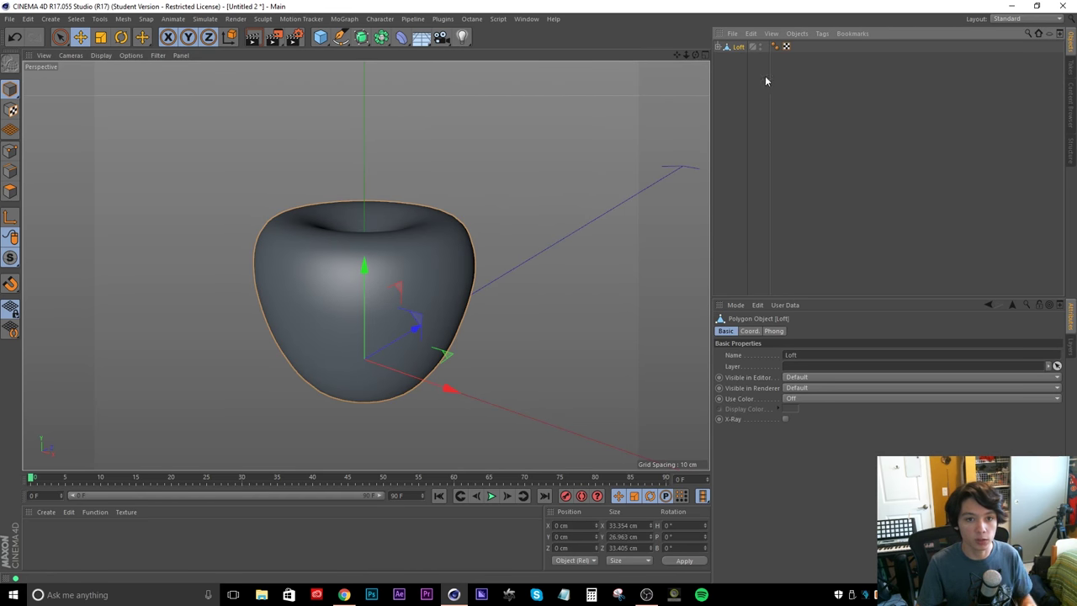
# Switch to the Sculpting layout and build up the apple's top rim unevenly using the Inflate brush at size 100
pyautogui.click(1027, 18)
pyautogui.click(1022, 98)
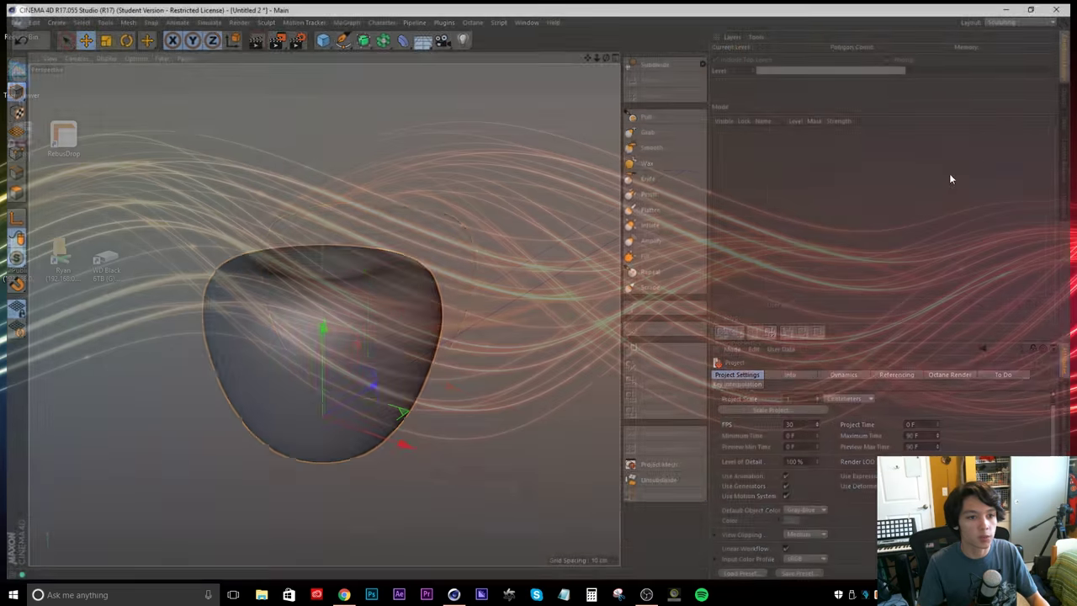
pyautogui.click(652, 226)
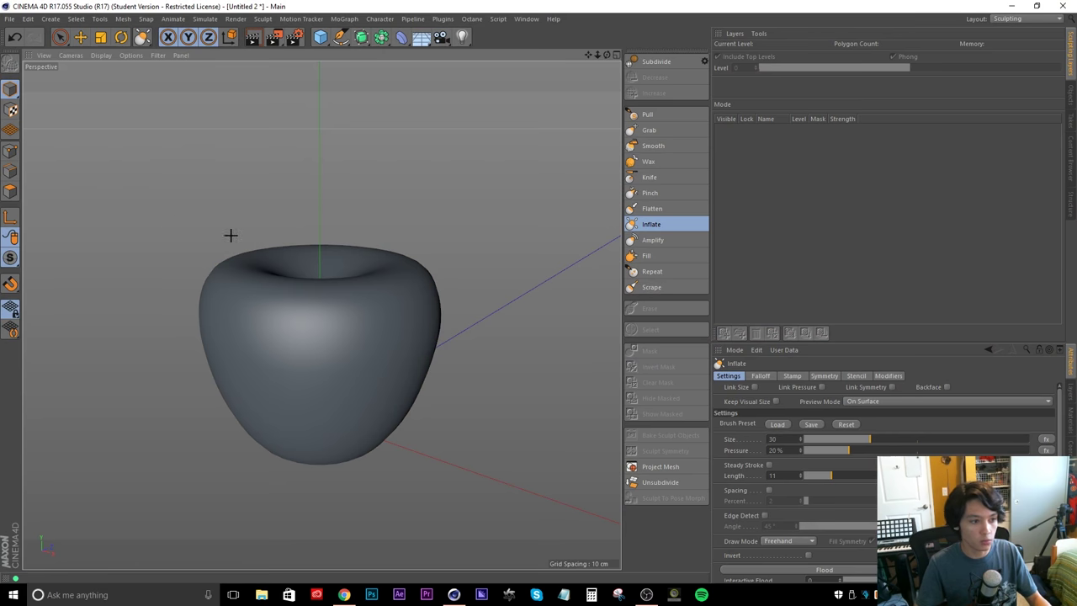
pyautogui.moveTo(879, 439); pyautogui.dragTo(1028, 439)
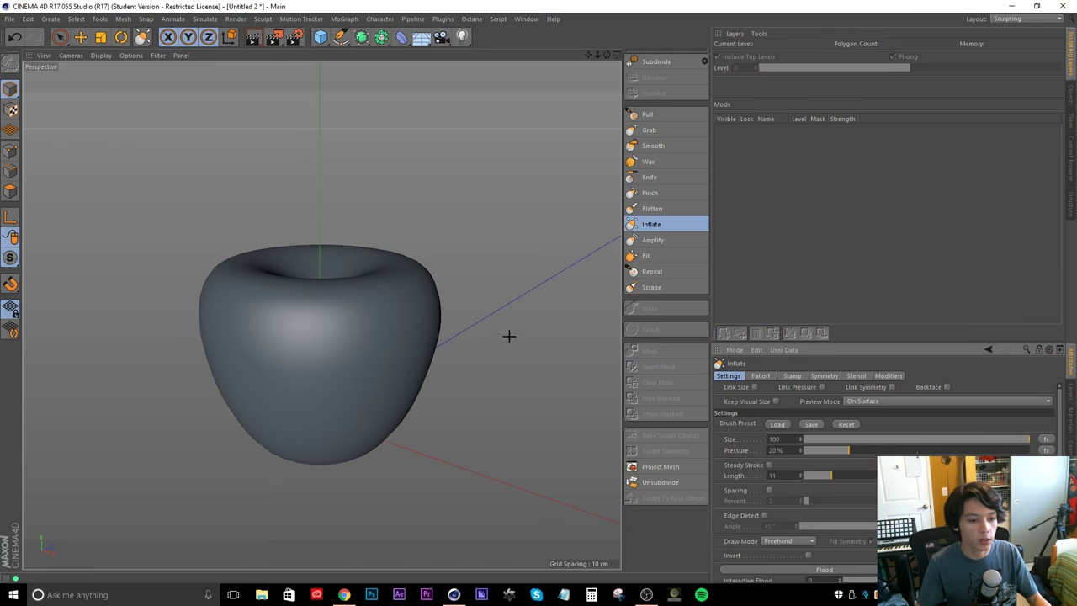
pyautogui.keyDown('alt'); pyautogui.moveTo(295, 308); pyautogui.dragTo(382, 352, button='middle'); pyautogui.keyUp('alt')
pyautogui.moveTo(329, 288)
pyautogui.keyDown('alt'); pyautogui.mouseDown()
pyautogui.moveTo(414, 319)
pyautogui.moveTo(404, 341)
pyautogui.moveTo(392, 240)
pyautogui.mouseUp(); pyautogui.keyUp('alt')
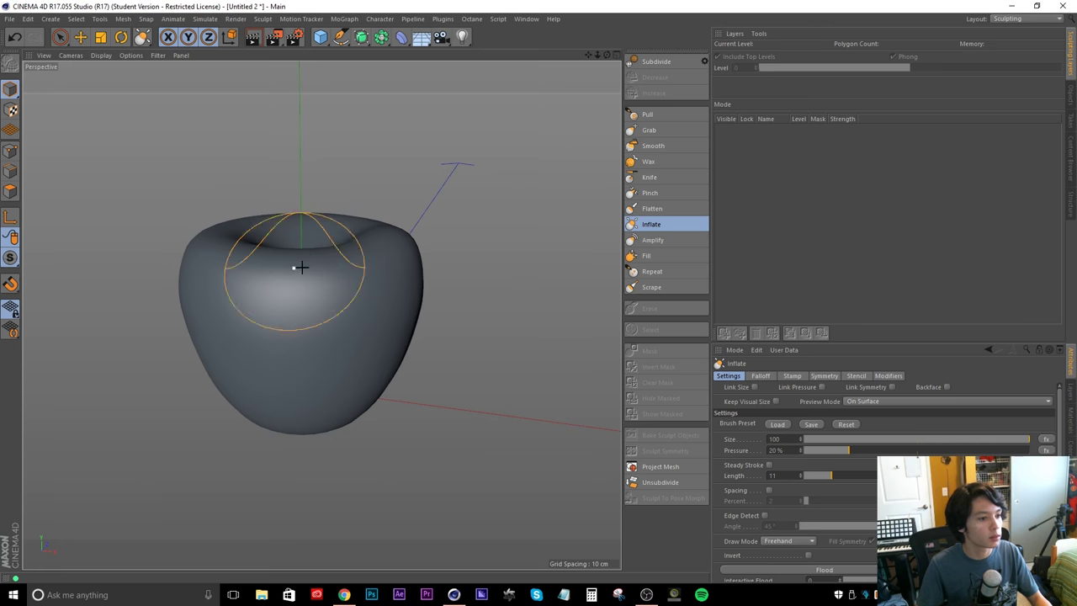
pyautogui.moveTo(183, 290)
pyautogui.keyDown('alt'); pyautogui.mouseDown()
pyautogui.moveTo(334, 315)
pyautogui.moveTo(328, 272)
pyautogui.moveTo(211, 258)
pyautogui.moveTo(272, 280)
pyautogui.moveTo(283, 264)
pyautogui.moveTo(177, 276)
pyautogui.mouseUp(); pyautogui.keyUp('alt')
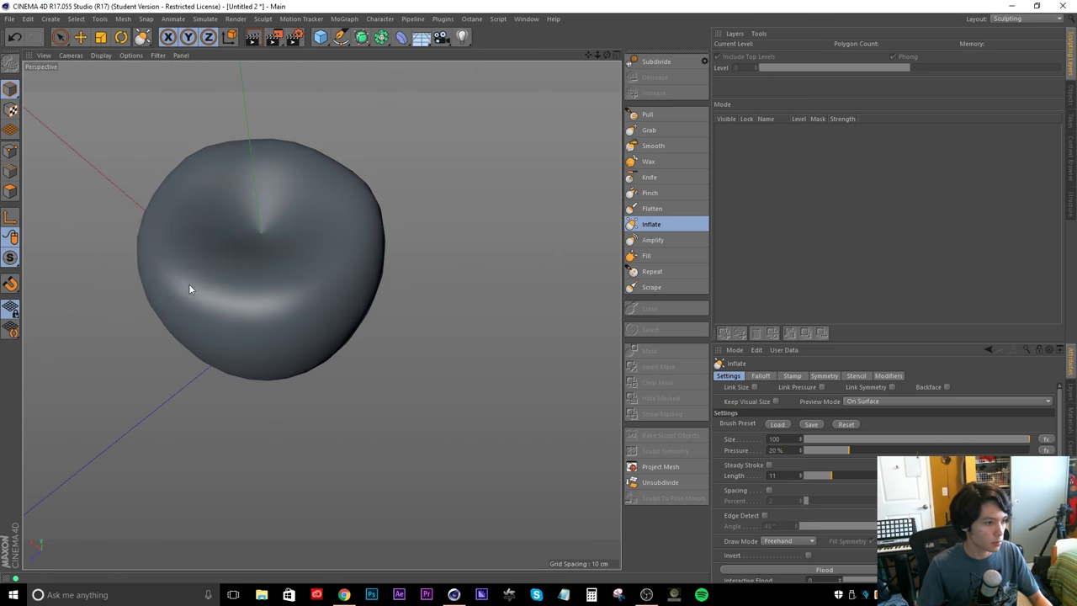
pyautogui.keyDown('alt'); pyautogui.moveTo(237, 306); pyautogui.dragTo(327, 311); pyautogui.keyUp('alt')
# Set the Inflate brush size to 80 and sculpt more irregular bulges around the apple's body and base
pyautogui.moveTo(1018, 443); pyautogui.dragTo(984, 440)
pyautogui.moveTo(322, 286)
pyautogui.keyDown('alt'); pyautogui.mouseDown()
pyautogui.moveTo(368, 291)
pyautogui.moveTo(413, 315)
pyautogui.moveTo(359, 295)
pyautogui.moveTo(575, 255)
pyautogui.moveTo(472, 253)
pyautogui.mouseUp(); pyautogui.keyUp('alt')
pyautogui.moveTo(361, 247)
pyautogui.keyDown('alt'); pyautogui.mouseDown()
pyautogui.moveTo(365, 161)
pyautogui.moveTo(268, 211)
pyautogui.mouseUp(); pyautogui.keyUp('alt')
pyautogui.keyDown('alt'); pyautogui.moveTo(351, 404); pyautogui.dragTo(373, 314); pyautogui.keyUp('alt')
pyautogui.moveTo(373, 315)
pyautogui.keyDown('alt'); pyautogui.mouseDown()
pyautogui.moveTo(342, 383)
pyautogui.moveTo(238, 289)
pyautogui.moveTo(359, 360)
pyautogui.moveTo(474, 301)
pyautogui.moveTo(361, 329)
pyautogui.mouseUp(); pyautogui.keyUp('alt')
pyautogui.scroll(-5, 342, 382)
pyautogui.scroll(5, 361, 329)
pyautogui.moveTo(361, 329)
pyautogui.keyDown('alt'); pyautogui.mouseDown()
pyautogui.moveTo(459, 361)
pyautogui.moveTo(240, 316)
pyautogui.moveTo(316, 282)
pyautogui.mouseUp(); pyautogui.keyUp('alt')
# Flatten areas of the apple's surface using the Flatten brush at size 47
pyautogui.click(665, 212)
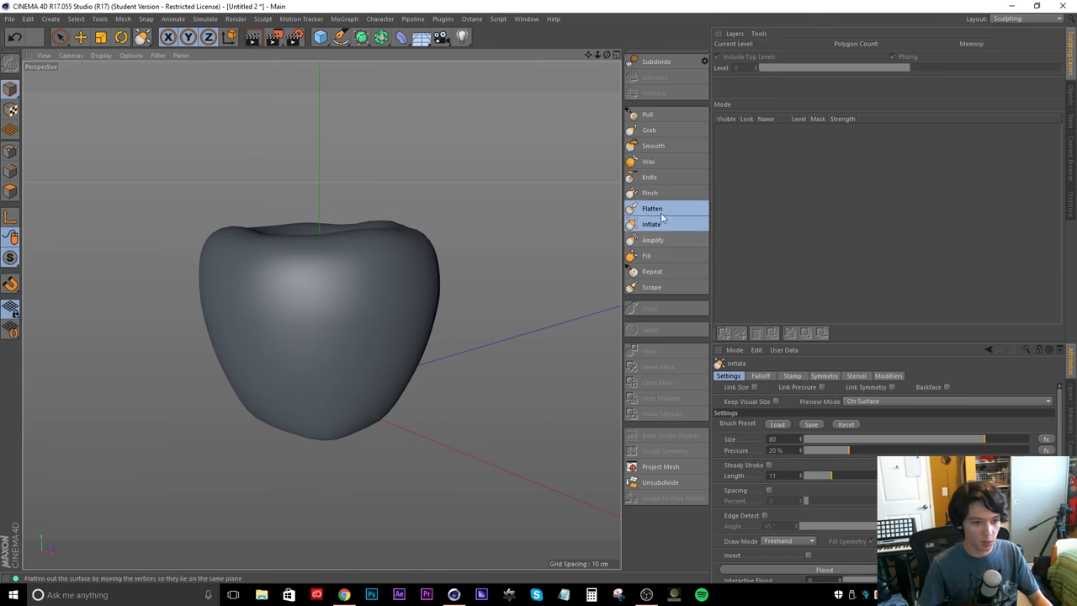
pyautogui.click(912, 440)
pyautogui.keyDown('alt'); pyautogui.moveTo(210, 424); pyautogui.dragTo(395, 257); pyautogui.keyUp('alt')
pyautogui.moveTo(179, 320)
pyautogui.keyDown('alt'); pyautogui.mouseDown()
pyautogui.moveTo(358, 325)
pyautogui.moveTo(376, 281)
pyautogui.moveTo(134, 388)
pyautogui.moveTo(373, 192)
pyautogui.mouseUp(); pyautogui.keyUp('alt')
pyautogui.moveTo(323, 314)
pyautogui.keyDown('alt'); pyautogui.mouseDown()
pyautogui.moveTo(404, 240)
pyautogui.moveTo(514, 266)
pyautogui.mouseUp(); pyautogui.keyUp('alt')
pyautogui.moveTo(161, 222)
pyautogui.keyDown('alt'); pyautogui.mouseDown()
pyautogui.moveTo(171, 267)
pyautogui.moveTo(443, 353)
pyautogui.moveTo(375, 294)
pyautogui.moveTo(500, 279)
pyautogui.moveTo(334, 215)
pyautogui.moveTo(185, 267)
pyautogui.moveTo(361, 345)
pyautogui.moveTo(385, 281)
pyautogui.moveTo(269, 154)
pyautogui.moveTo(531, 250)
pyautogui.moveTo(281, 392)
pyautogui.moveTo(390, 255)
pyautogui.moveTo(304, 280)
pyautogui.moveTo(438, 269)
pyautogui.mouseUp(); pyautogui.keyUp('alt')
# Switch to the Startup layout and check the sculpted apple from several angles
pyautogui.click(1027, 18)
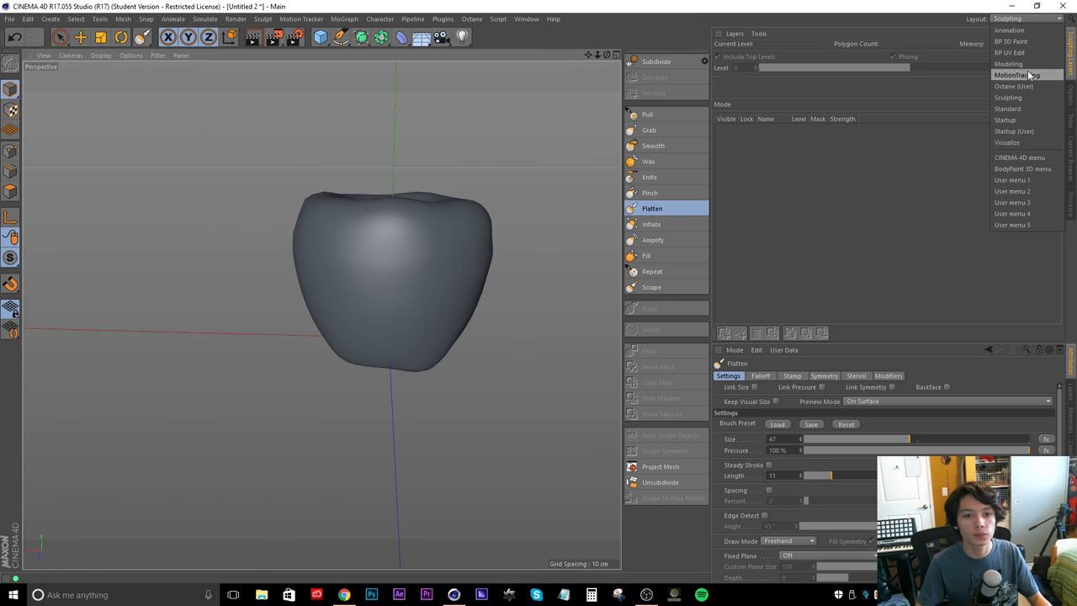
pyautogui.click(1013, 120)
pyautogui.click(735, 113)
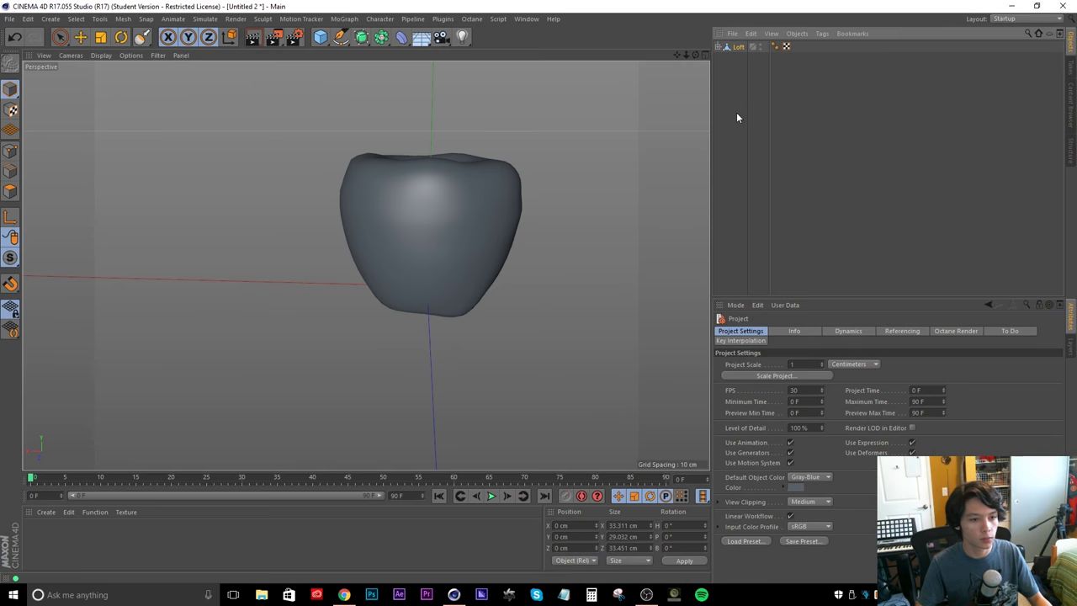
pyautogui.keyDown('alt'); pyautogui.moveTo(496, 197); pyautogui.dragTo(418, 229, button='middle'); pyautogui.keyUp('alt')
pyautogui.scroll(4, 398, 229)
pyautogui.keyDown('alt'); pyautogui.moveTo(399, 230); pyautogui.dragTo(403, 257); pyautogui.keyUp('alt')
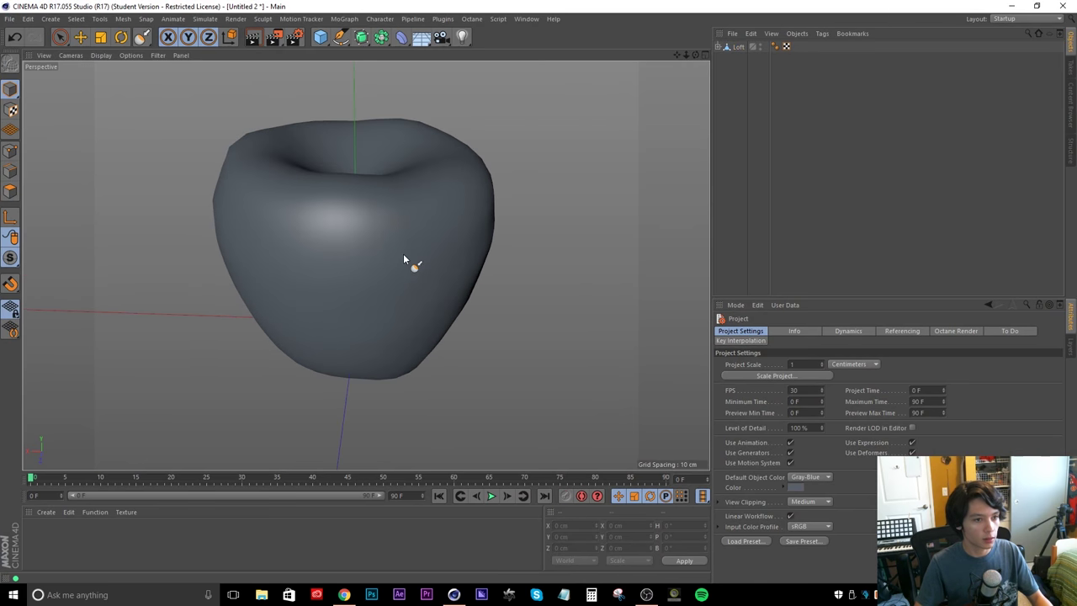
# Add a Taper deformer as a child of the loft mesh and delete Cap 1 and Cap 2
pyautogui.click(740, 47)
pyautogui.moveTo(406, 39); pyautogui.dragTo(741, 62)
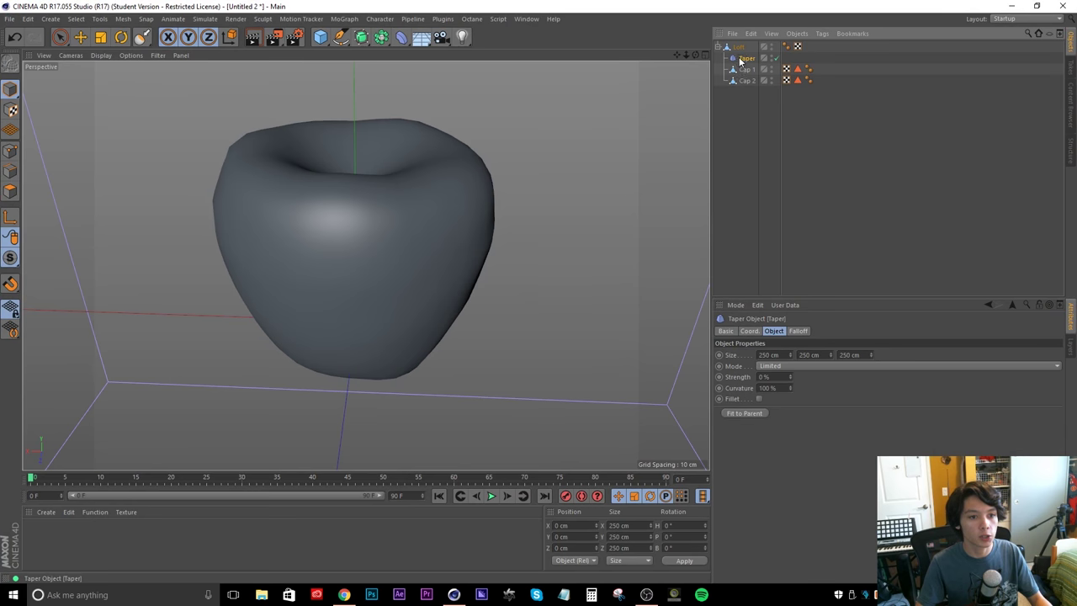
pyautogui.click(747, 70)
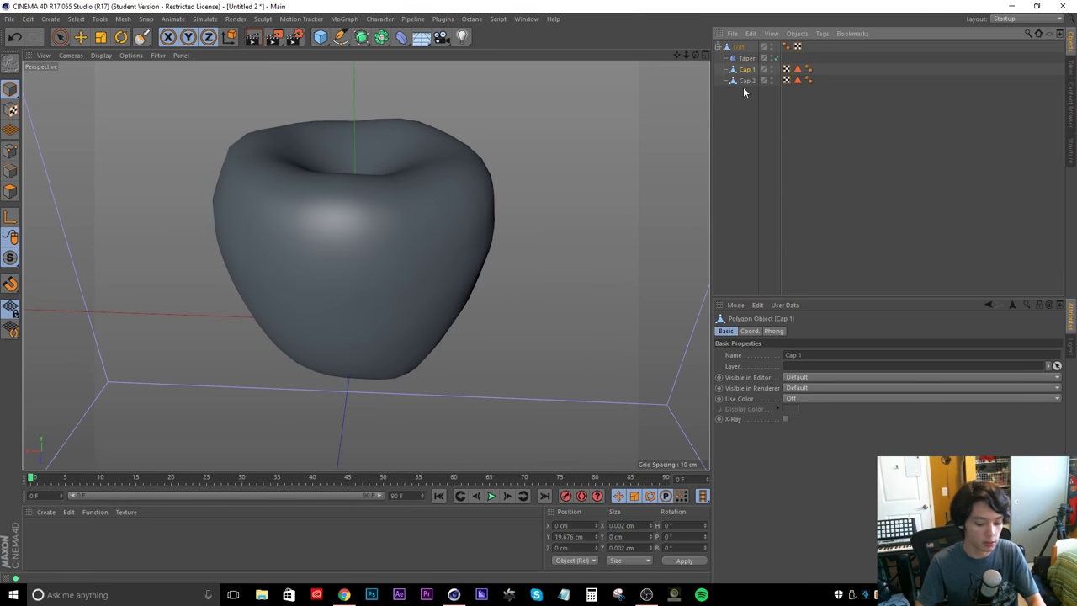
pyautogui.press('Delete')
# Fit the Taper deformer to its parent and set its strength to 63%
pyautogui.click(748, 60)
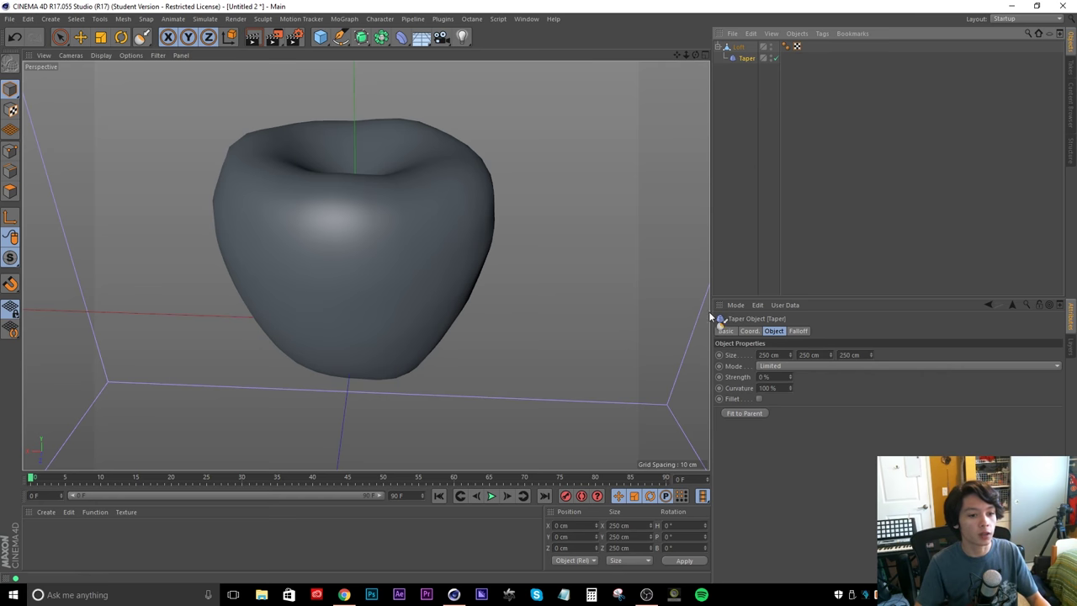
pyautogui.click(743, 414)
pyautogui.keyDown('alt'); pyautogui.moveTo(368, 315); pyautogui.dragTo(412, 211); pyautogui.keyUp('alt')
pyautogui.moveTo(789, 377); pyautogui.dragTo(790, 326)
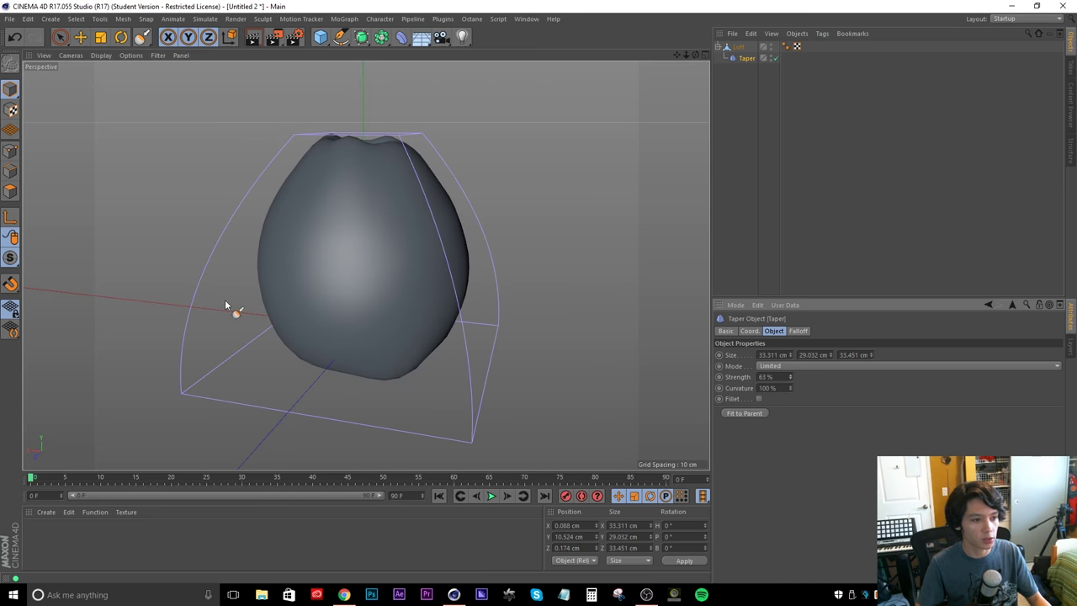
pyautogui.keyDown('alt'); pyautogui.moveTo(296, 294); pyautogui.dragTo(333, 286); pyautogui.keyUp('alt')
# Flip the Taper deformer upside down by setting its pitch rotation to 180°
pyautogui.click(746, 58)
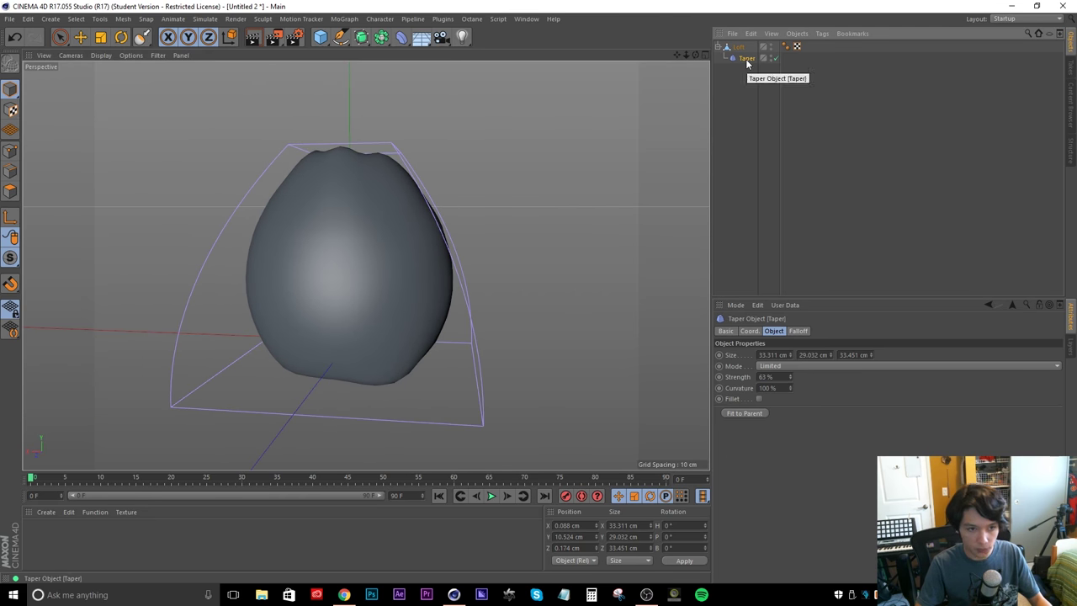
pyautogui.click(748, 331)
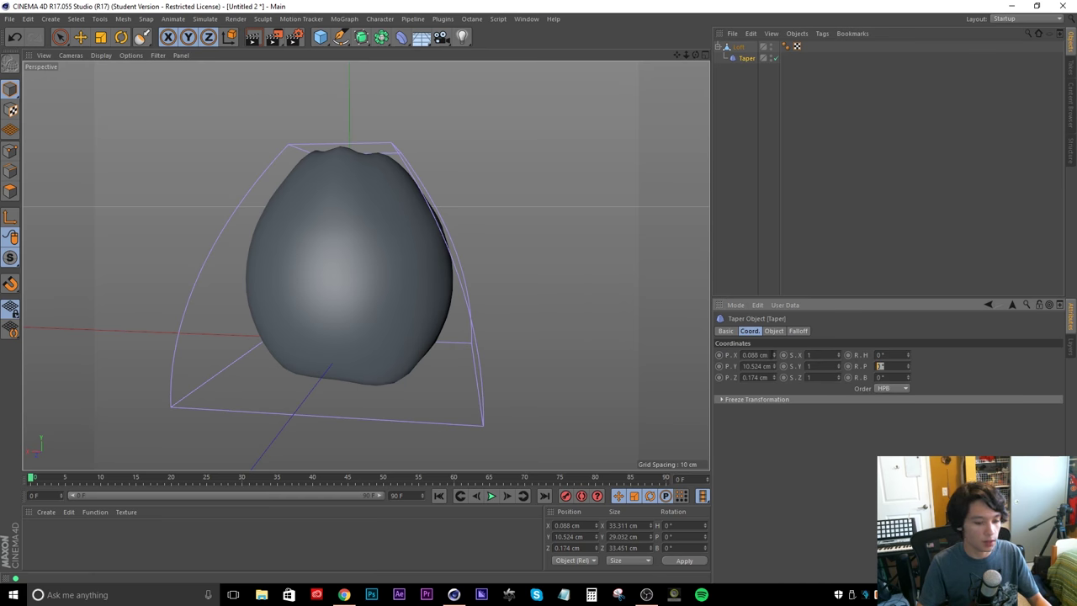
pyautogui.write('180')
pyautogui.press('Return')
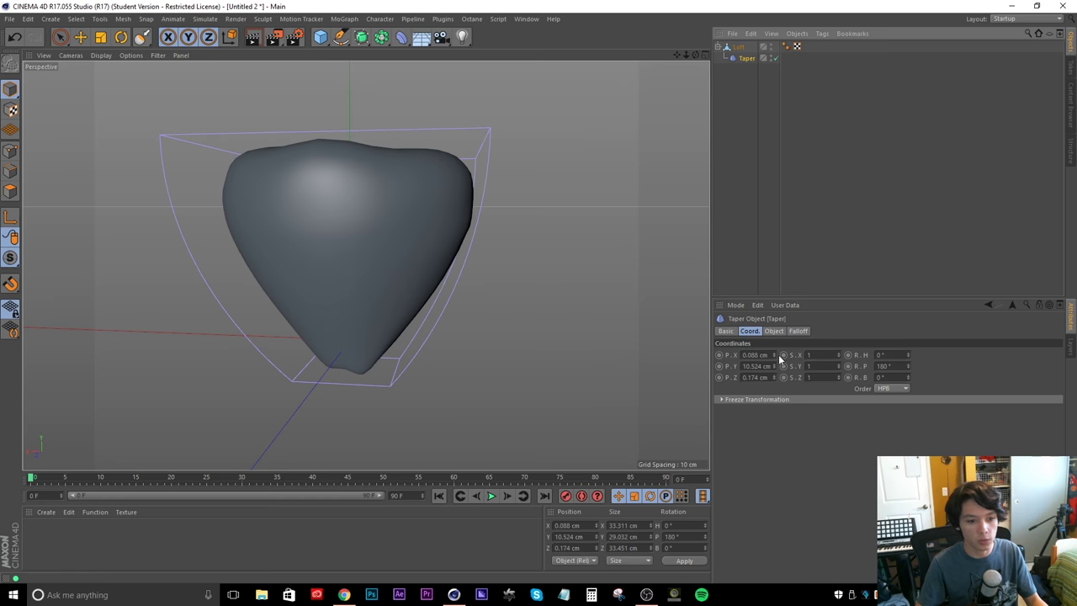
# Set the Taper strength to 15%, then fine-tune it down to 12%
pyautogui.click(773, 331)
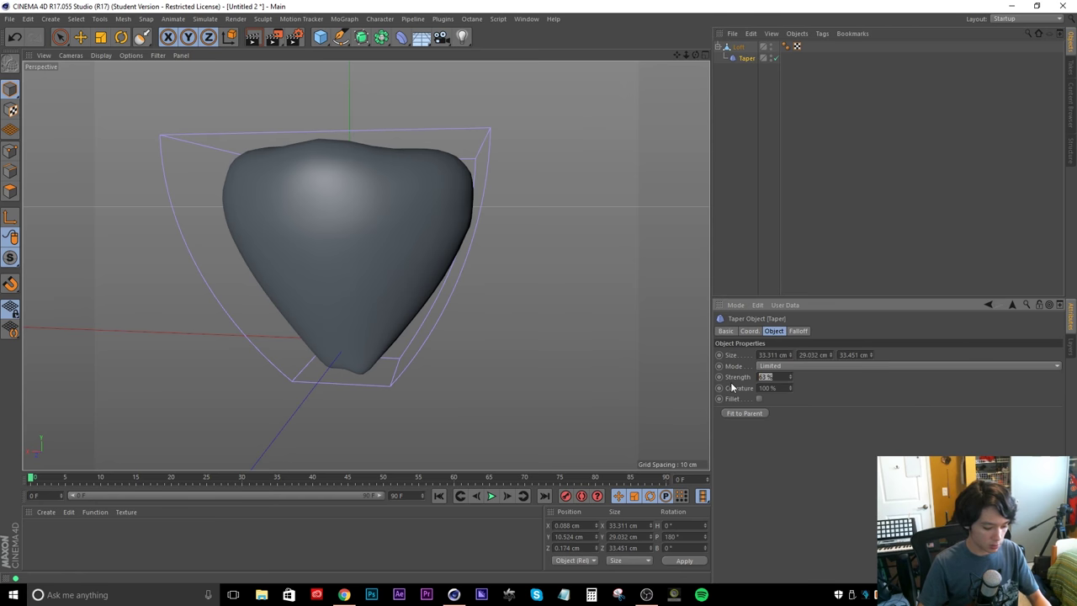
pyautogui.write('15')
pyautogui.press('Return')
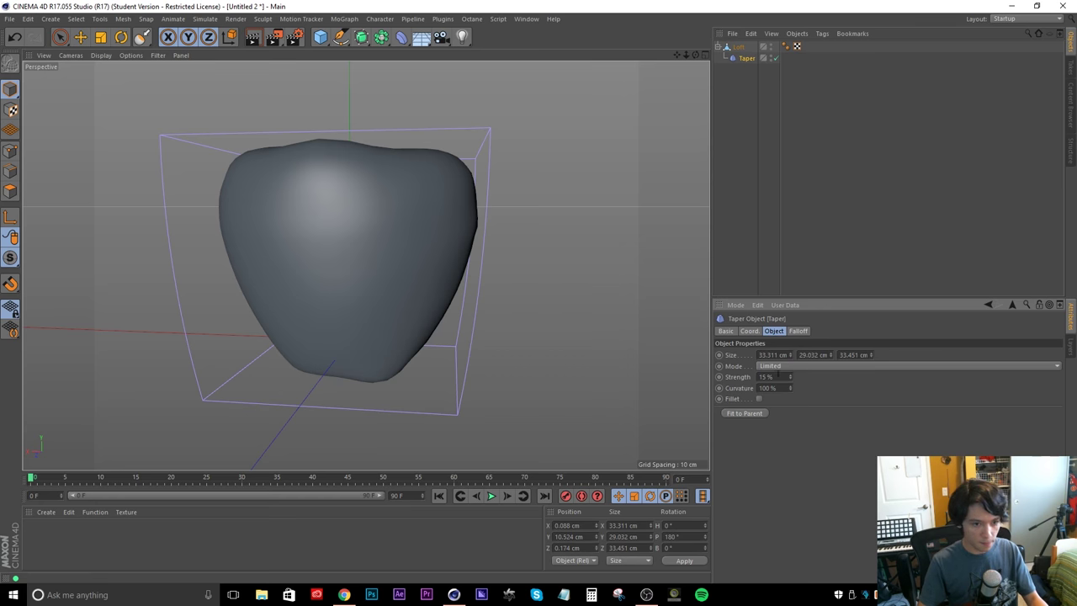
pyautogui.moveTo(791, 377); pyautogui.dragTo(783, 377)
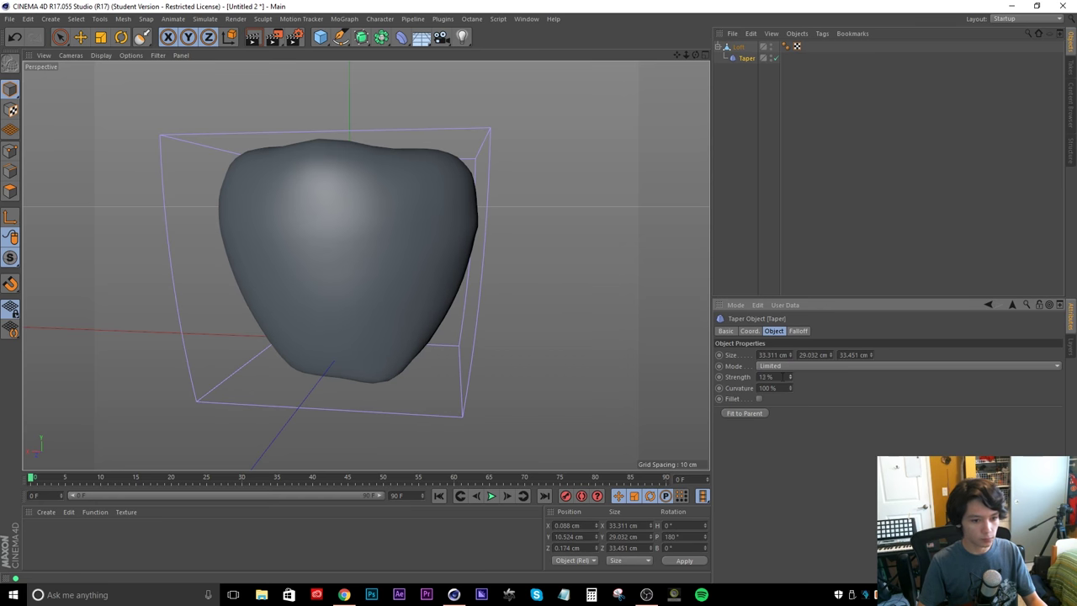
# Raise the Taper deformer's curvature to 429% to round out the apple's sides
pyautogui.keyDown('alt'); pyautogui.moveTo(364, 370); pyautogui.dragTo(484, 305); pyautogui.keyUp('alt')
pyautogui.moveTo(790, 390); pyautogui.dragTo(810, 390)
pyautogui.keyDown('alt'); pyautogui.moveTo(433, 307); pyautogui.dragTo(429, 218); pyautogui.keyUp('alt')
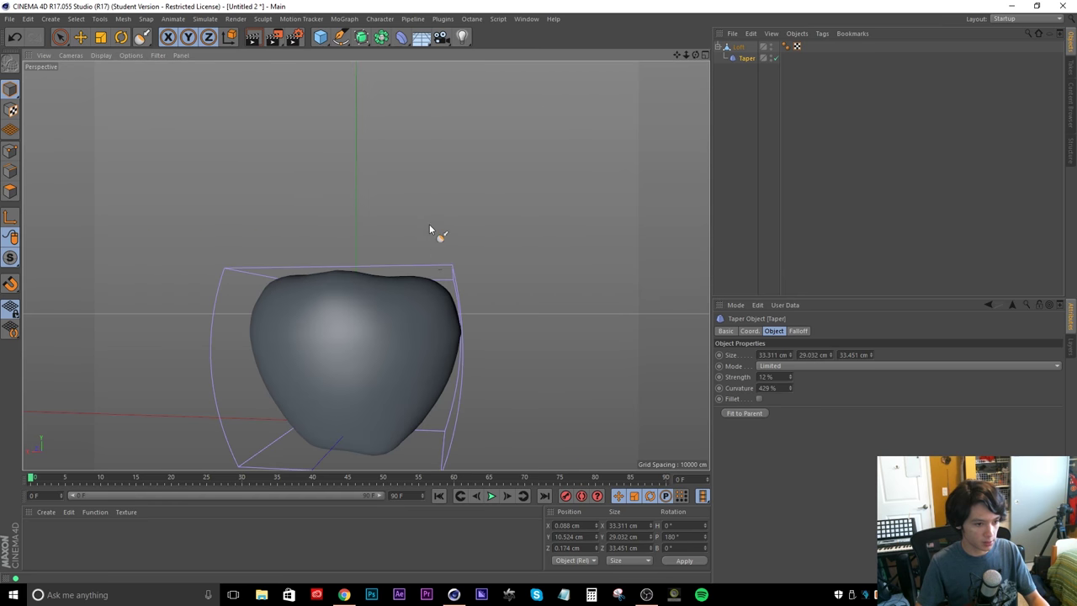
pyautogui.keyDown('alt'); pyautogui.moveTo(429, 219); pyautogui.dragTo(460, 246, button='middle'); pyautogui.keyUp('alt')
# Scale the loft mesh along its Y axis to make the apple about 33.6 cm tall
pyautogui.click(734, 79)
pyautogui.click(742, 47)
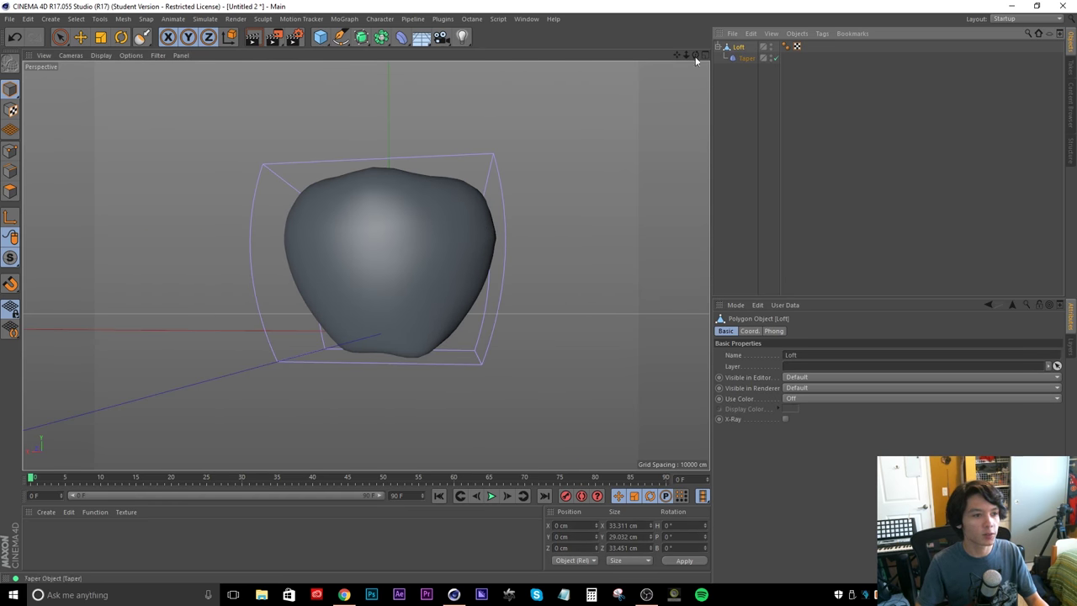
pyautogui.click(99, 37)
pyautogui.moveTo(390, 233); pyautogui.dragTo(389, 213)
pyautogui.keyDown('alt'); pyautogui.moveTo(373, 185); pyautogui.dragTo(425, 291); pyautogui.keyUp('alt')
pyautogui.keyDown('alt'); pyautogui.moveTo(425, 291); pyautogui.dragTo(459, 309); pyautogui.keyUp('alt')
pyautogui.click(736, 98)
pyautogui.keyDown('alt'); pyautogui.moveTo(405, 281); pyautogui.dragTo(514, 214); pyautogui.keyUp('alt')
# Select the loft mesh and switch back to the Sculpting layout for a close view of its base
pyautogui.click(738, 47)
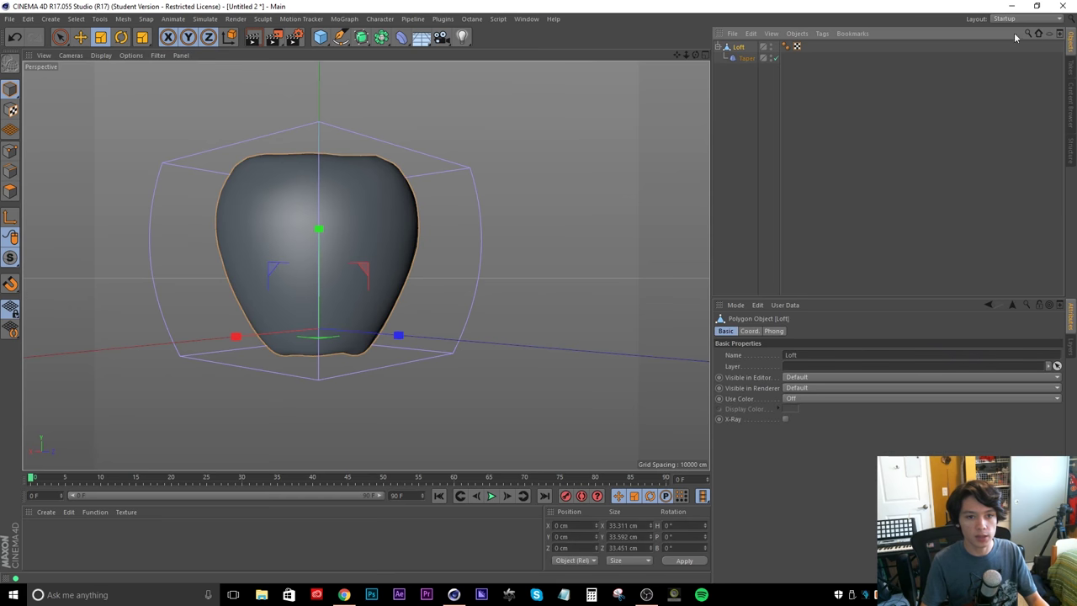
pyautogui.click(1014, 19)
pyautogui.click(1013, 108)
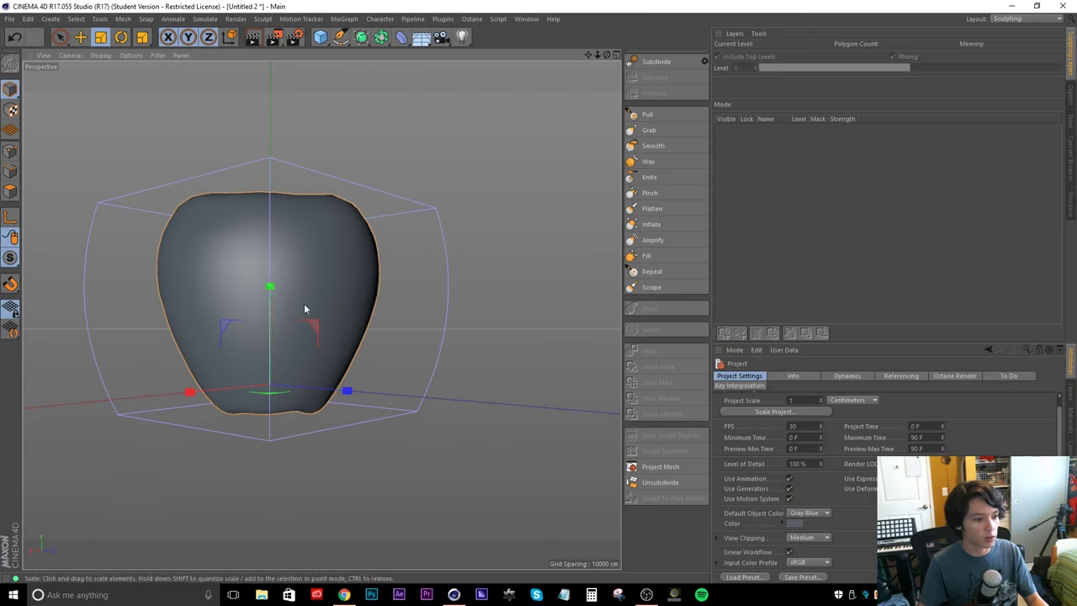
pyautogui.keyDown('alt'); pyautogui.moveTo(334, 297); pyautogui.dragTo(351, 354); pyautogui.keyUp('alt')
pyautogui.keyDown('alt'); pyautogui.moveTo(351, 354); pyautogui.dragTo(387, 379, button='right'); pyautogui.keyUp('alt')
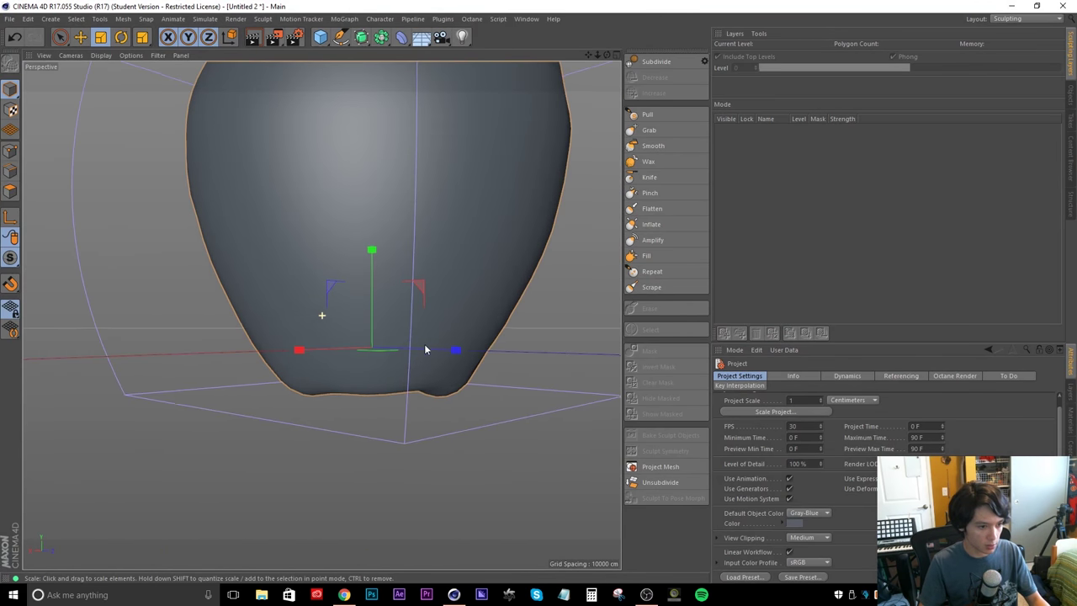
pyautogui.keyDown('alt'); pyautogui.moveTo(427, 346); pyautogui.dragTo(392, 291, button='middle'); pyautogui.keyUp('alt')
pyautogui.moveTo(391, 291)
pyautogui.keyDown('alt'); pyautogui.mouseDown()
pyautogui.moveTo(471, 207)
pyautogui.moveTo(452, 336)
pyautogui.mouseUp(); pyautogui.keyUp('alt')
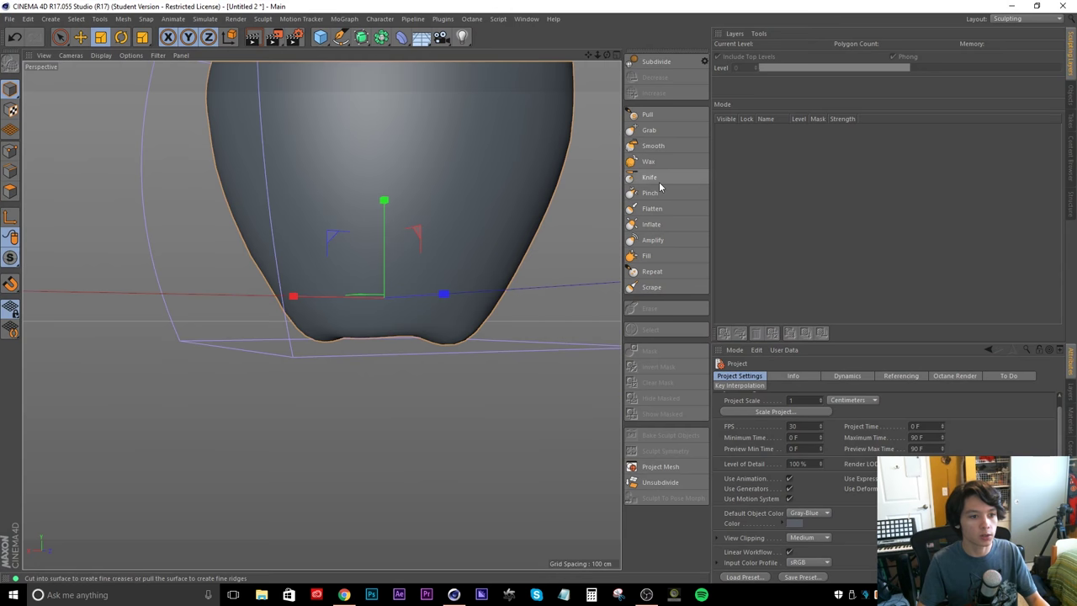
# Reshape the apple's base using the Inflate brush at size 80, working around its underside
pyautogui.click(653, 225)
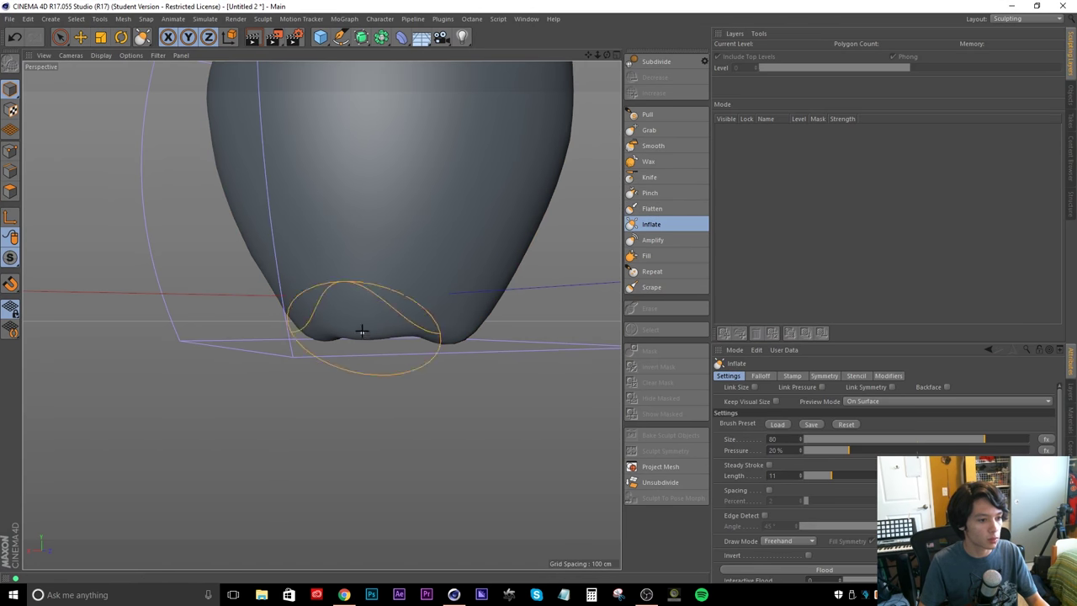
pyautogui.moveTo(419, 248)
pyautogui.keyDown('alt'); pyautogui.mouseDown()
pyautogui.moveTo(329, 270)
pyautogui.moveTo(446, 183)
pyautogui.moveTo(348, 305)
pyautogui.mouseUp(); pyautogui.keyUp('alt')
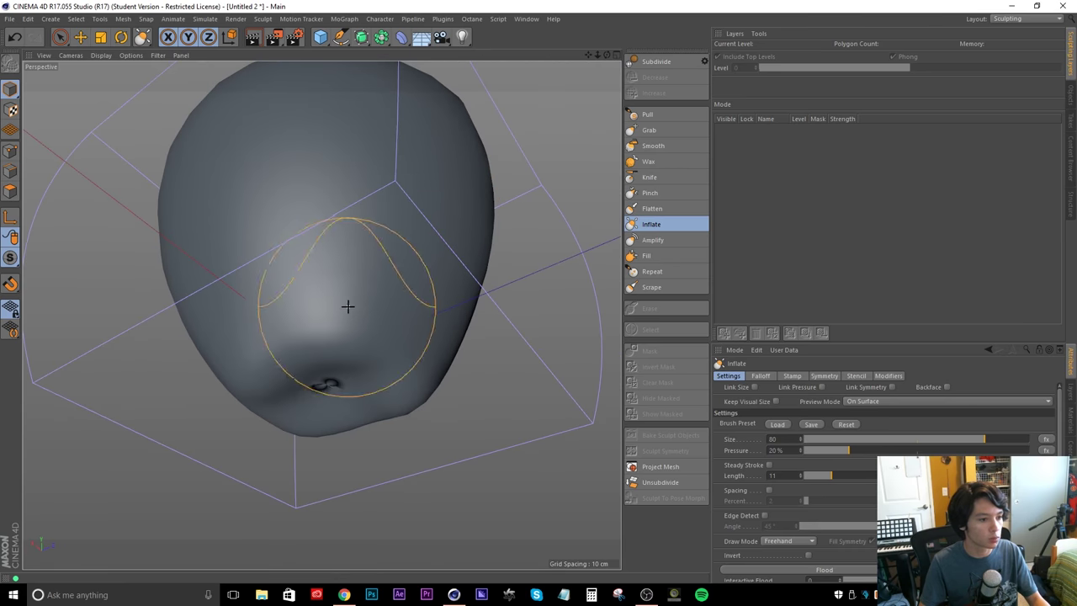
pyautogui.moveTo(356, 361)
pyautogui.keyDown('alt'); pyautogui.mouseDown()
pyautogui.moveTo(365, 277)
pyautogui.moveTo(432, 217)
pyautogui.moveTo(332, 318)
pyautogui.moveTo(336, 379)
pyautogui.mouseUp(); pyautogui.keyUp('alt')
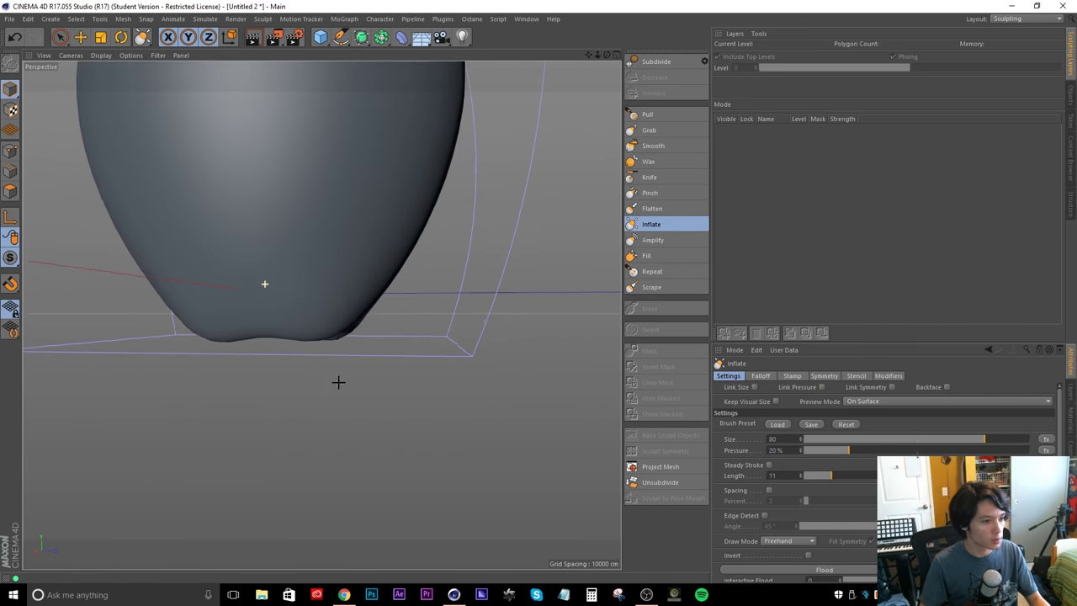
pyautogui.moveTo(277, 277)
pyautogui.keyDown('alt'); pyautogui.mouseDown()
pyautogui.moveTo(427, 263)
pyautogui.moveTo(365, 296)
pyautogui.mouseUp(); pyautogui.keyUp('alt')
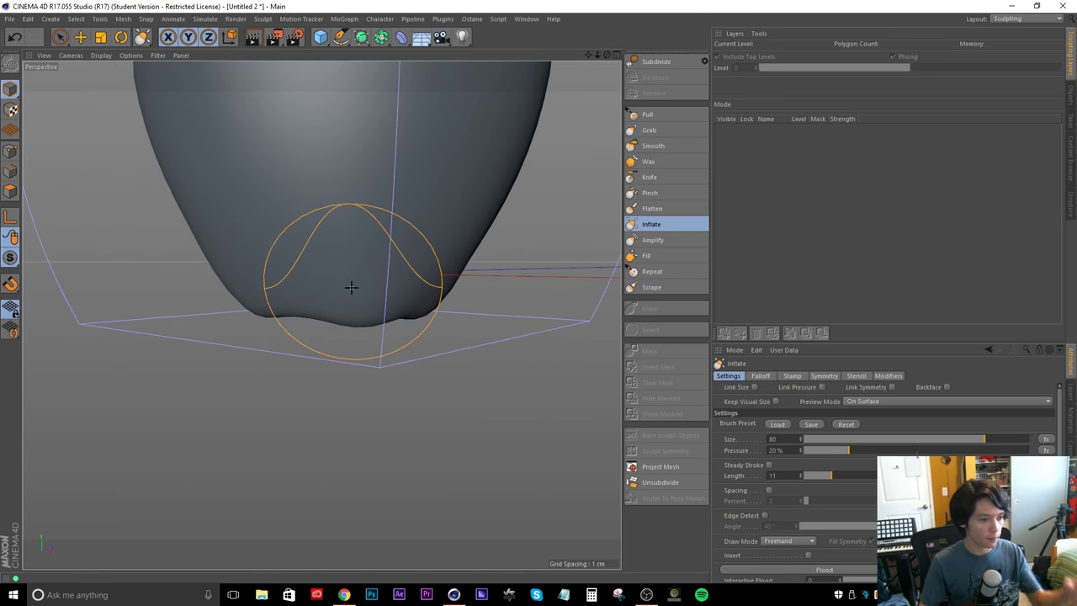
pyautogui.moveTo(283, 283)
pyautogui.keyDown('alt'); pyautogui.mouseDown()
pyautogui.moveTo(419, 286)
pyautogui.moveTo(291, 266)
pyautogui.moveTo(324, 247)
pyautogui.moveTo(252, 260)
pyautogui.moveTo(224, 252)
pyautogui.moveTo(157, 314)
pyautogui.moveTo(156, 282)
pyautogui.mouseUp(); pyautogui.keyUp('alt')
pyautogui.scroll(-5, 157, 281)
pyautogui.keyDown('alt'); pyautogui.moveTo(380, 194); pyautogui.dragTo(370, 250, button='middle'); pyautogui.keyUp('alt')
pyautogui.moveTo(370, 250)
pyautogui.keyDown('alt'); pyautogui.mouseDown()
pyautogui.moveTo(361, 269)
pyautogui.moveTo(180, 269)
pyautogui.mouseUp(); pyautogui.keyUp('alt')
pyautogui.keyDown('alt'); pyautogui.moveTo(472, 236); pyautogui.dragTo(356, 216); pyautogui.keyUp('alt')
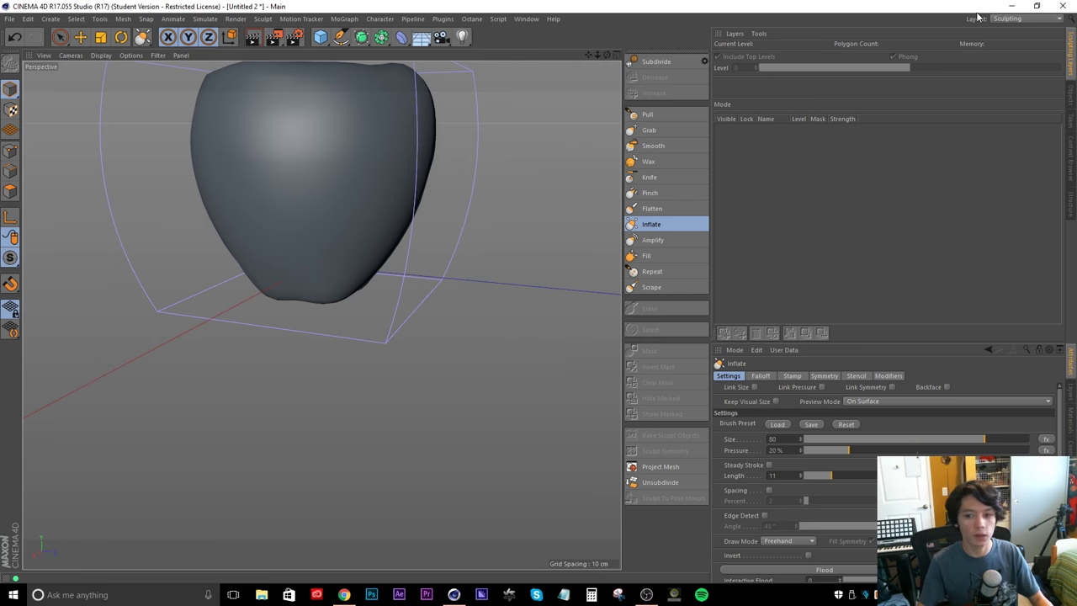
# Return to the Startup layout and readjust the Taper deformer's curvature on the apple
pyautogui.click(1014, 23)
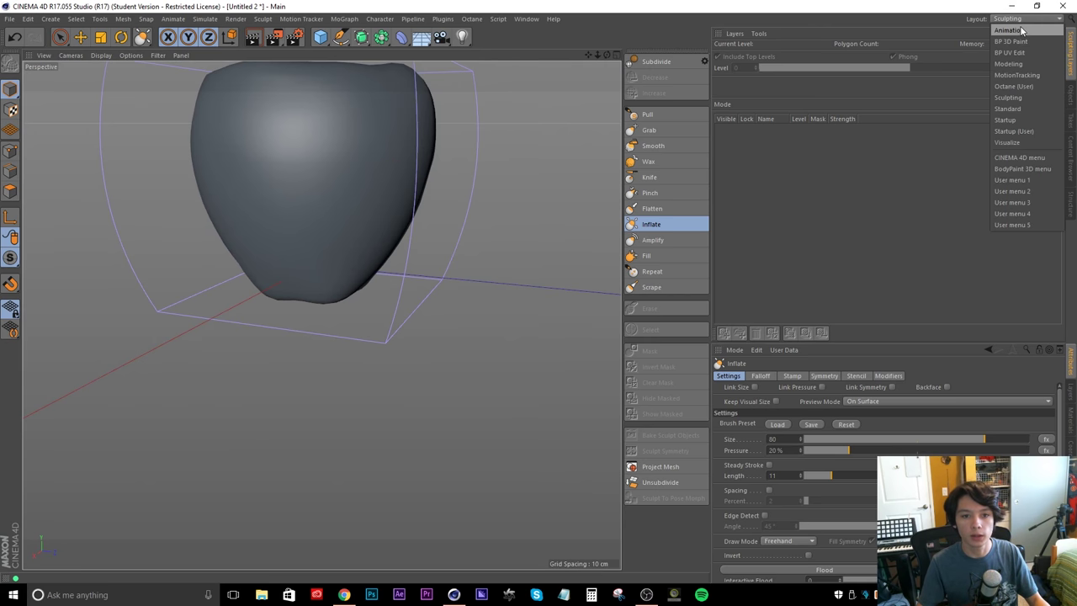
pyautogui.click(1010, 111)
pyautogui.moveTo(400, 165)
pyautogui.keyDown('alt'); pyautogui.mouseDown()
pyautogui.moveTo(440, 281)
pyautogui.moveTo(443, 255)
pyautogui.moveTo(476, 252)
pyautogui.moveTo(486, 289)
pyautogui.moveTo(432, 241)
pyautogui.mouseUp(); pyautogui.keyUp('alt')
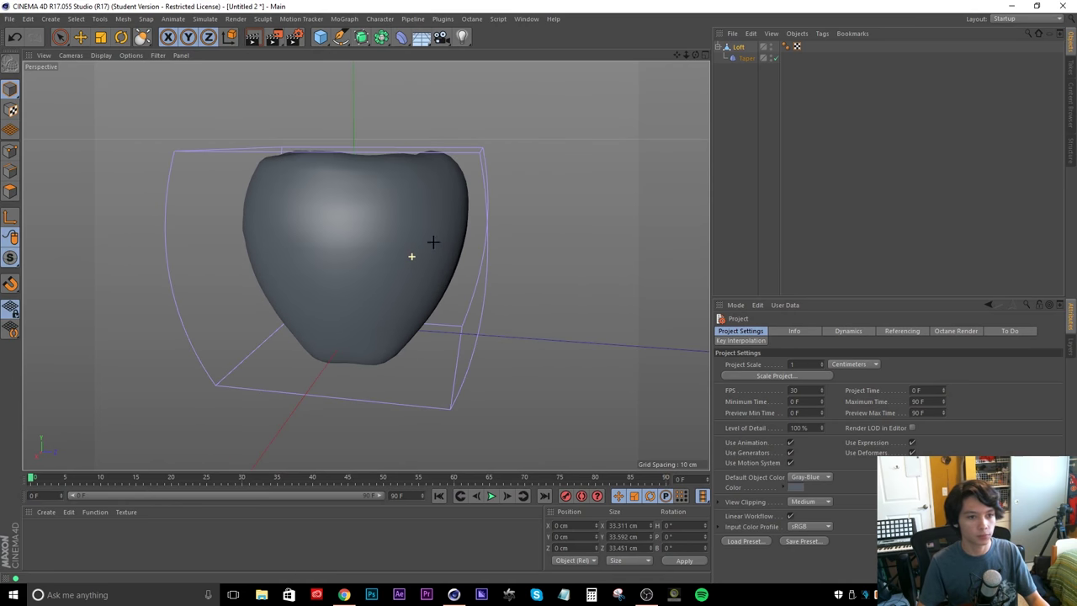
pyautogui.click(746, 58)
pyautogui.moveTo(790, 388); pyautogui.dragTo(790, 362)
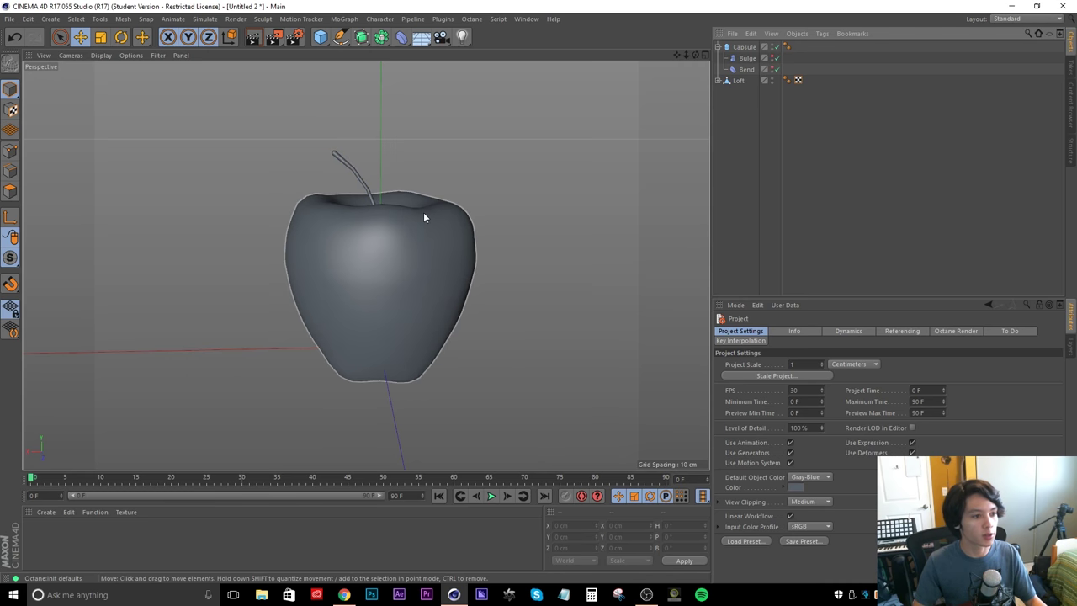
# Collapse the stem capsule's hierarchy and switch to the Octane (User) layout
pyautogui.click(718, 48)
pyautogui.click(1015, 18)
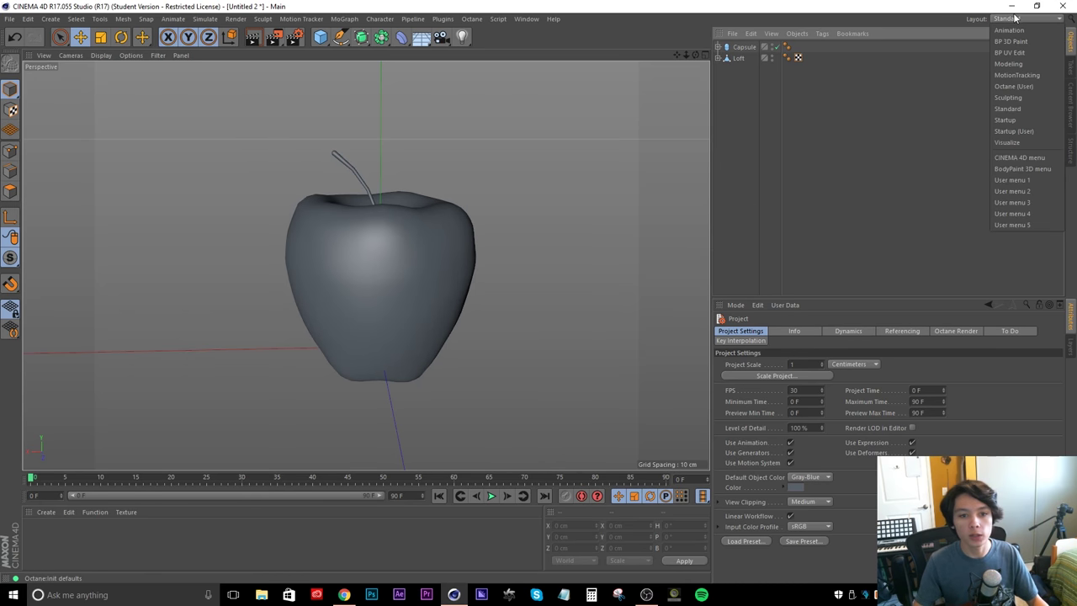
pyautogui.click(1014, 86)
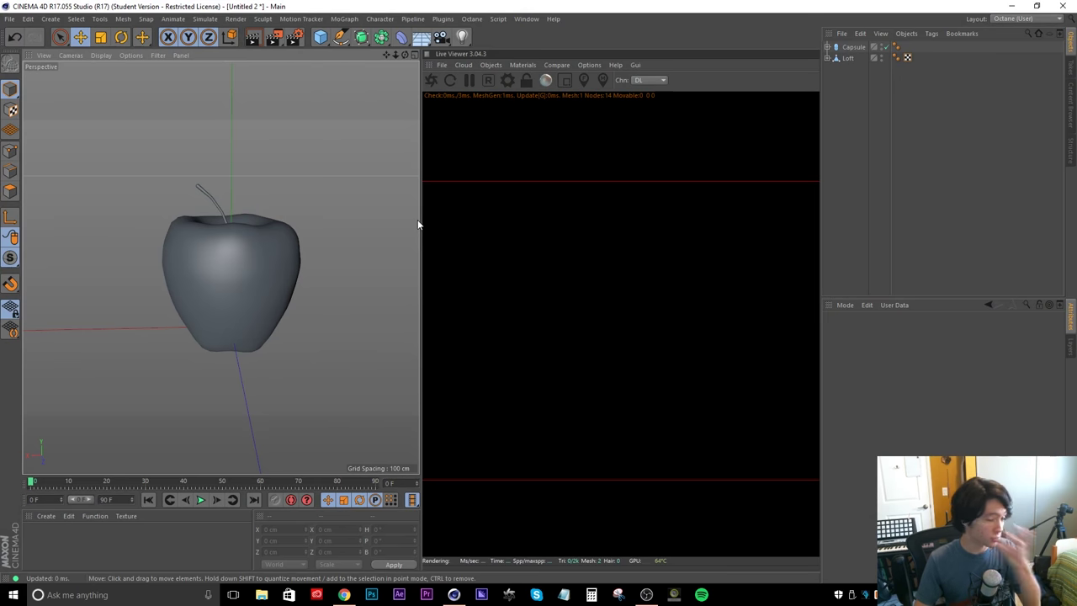
# Start the Octane live render, then create a new diffuse Octane material and open it for editing
pyautogui.click(431, 80)
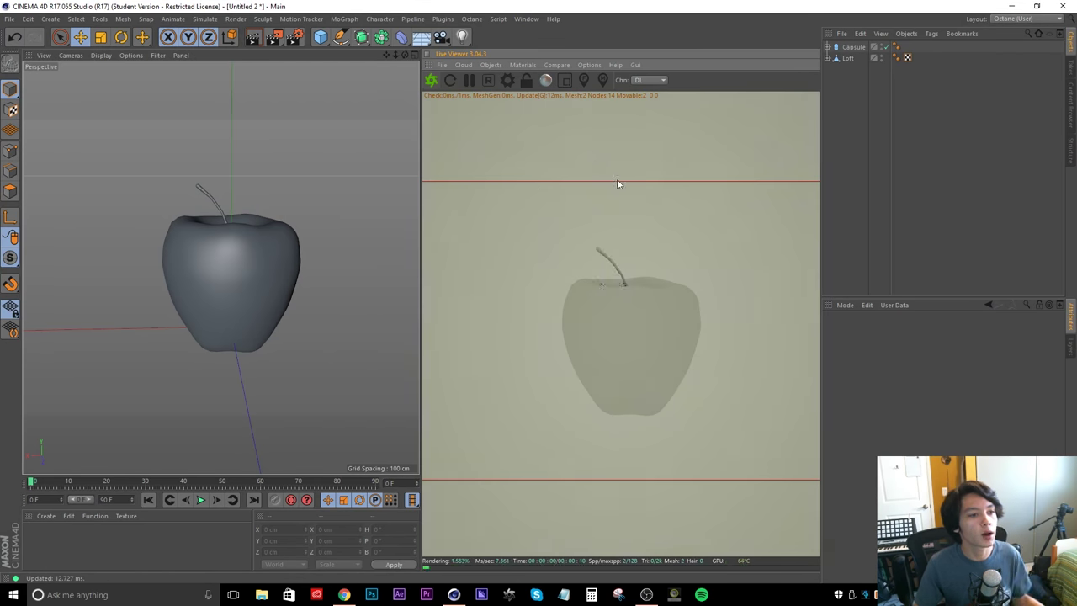
pyautogui.click(46, 516)
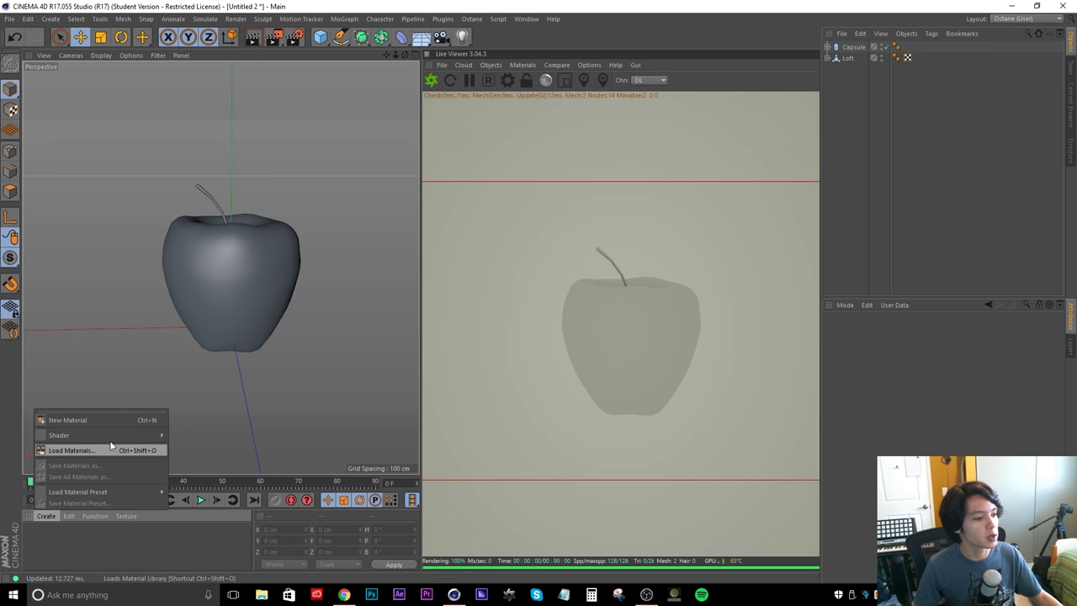
pyautogui.moveTo(84, 435)
pyautogui.moveTo(210, 419)
pyautogui.click(285, 419)
pyautogui.doubleClick(36, 537)
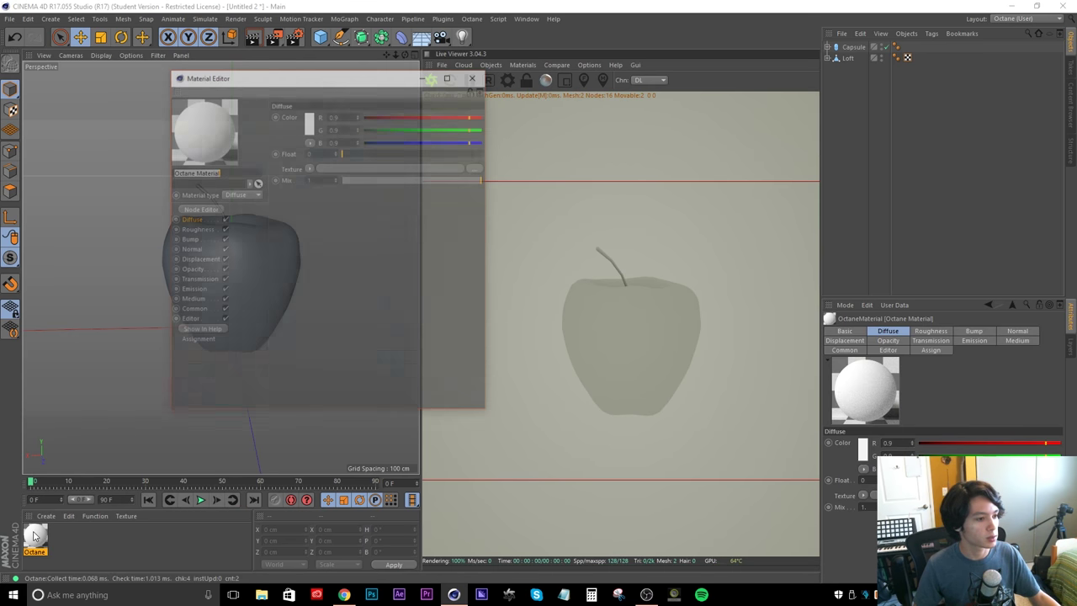
pyautogui.moveTo(303, 74); pyautogui.dragTo(223, 106)
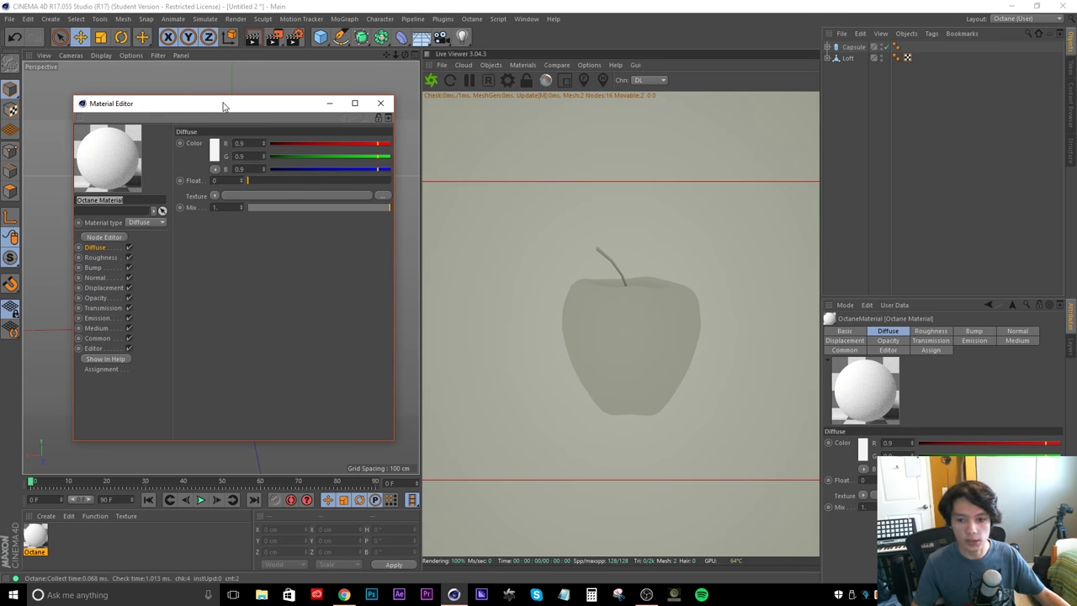
# Load a Layer shader into the material's Diffuse texture and add a Gradient shader as its first layer
pyautogui.click(215, 197)
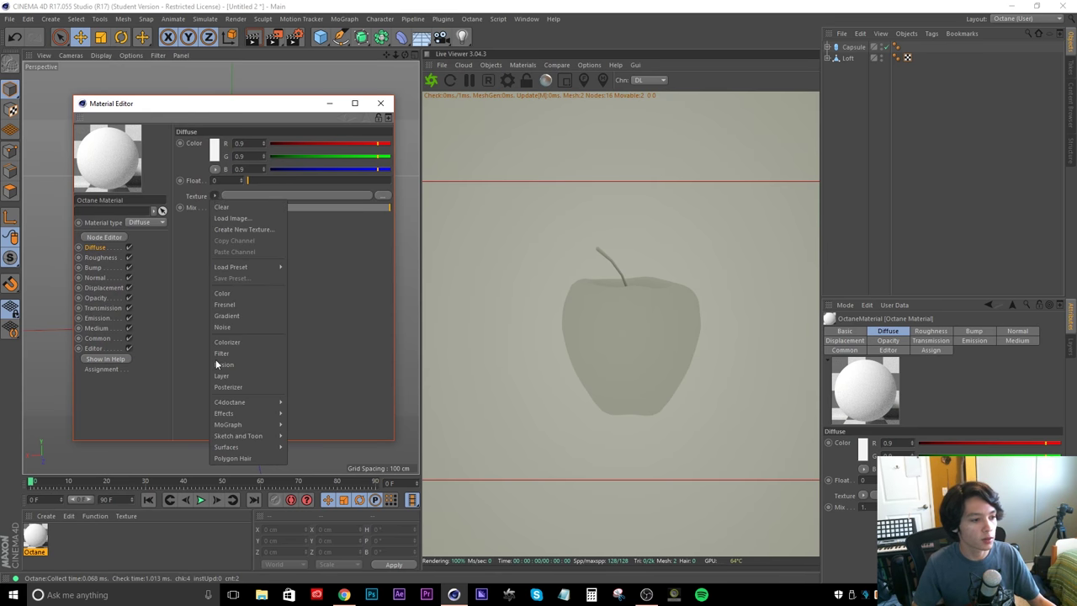
pyautogui.click(220, 376)
pyautogui.click(226, 218)
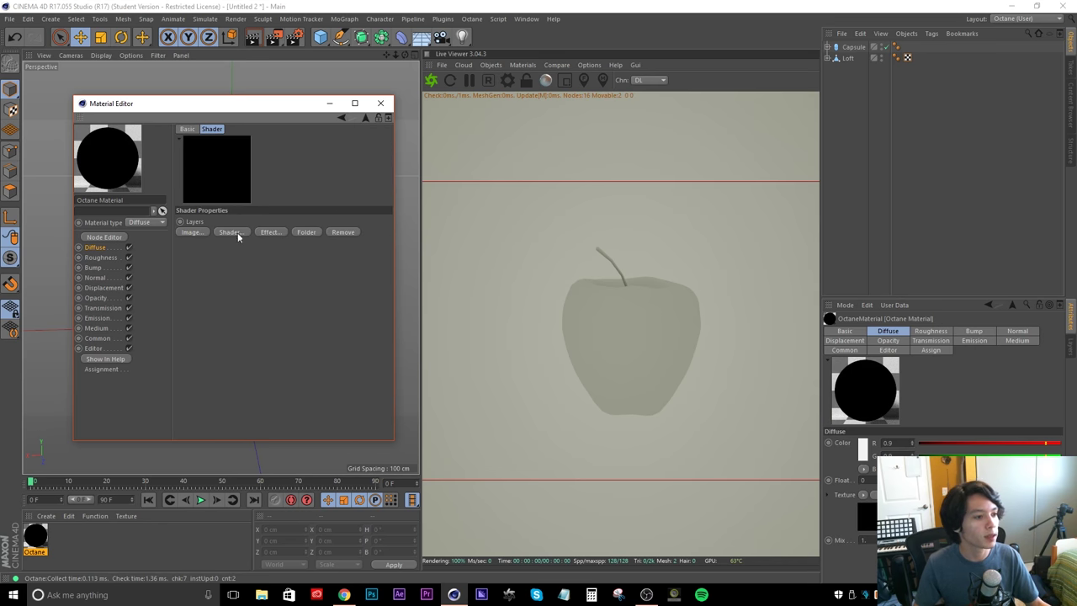
pyautogui.click(231, 232)
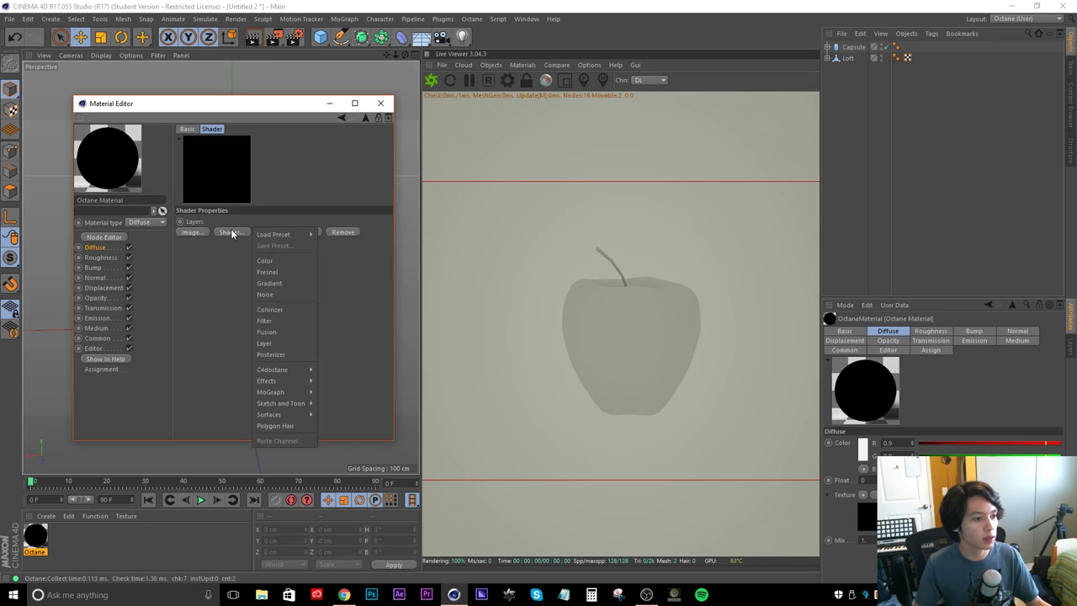
pyautogui.click(278, 282)
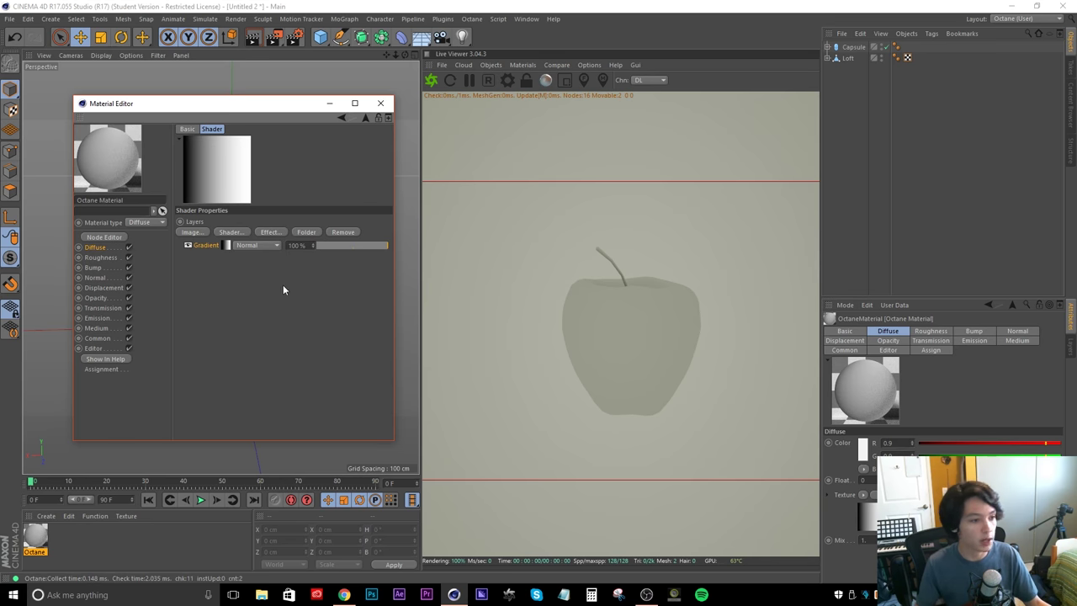
# Set the gradient layer's type to 2D - V and its angle to 180°
pyautogui.click(225, 245)
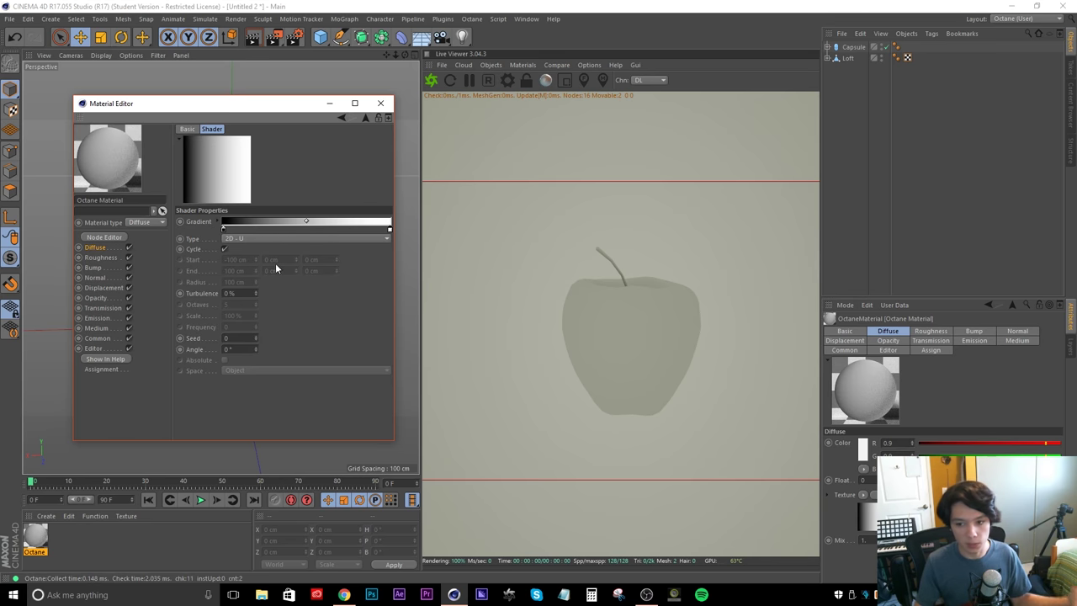
pyautogui.click(240, 239)
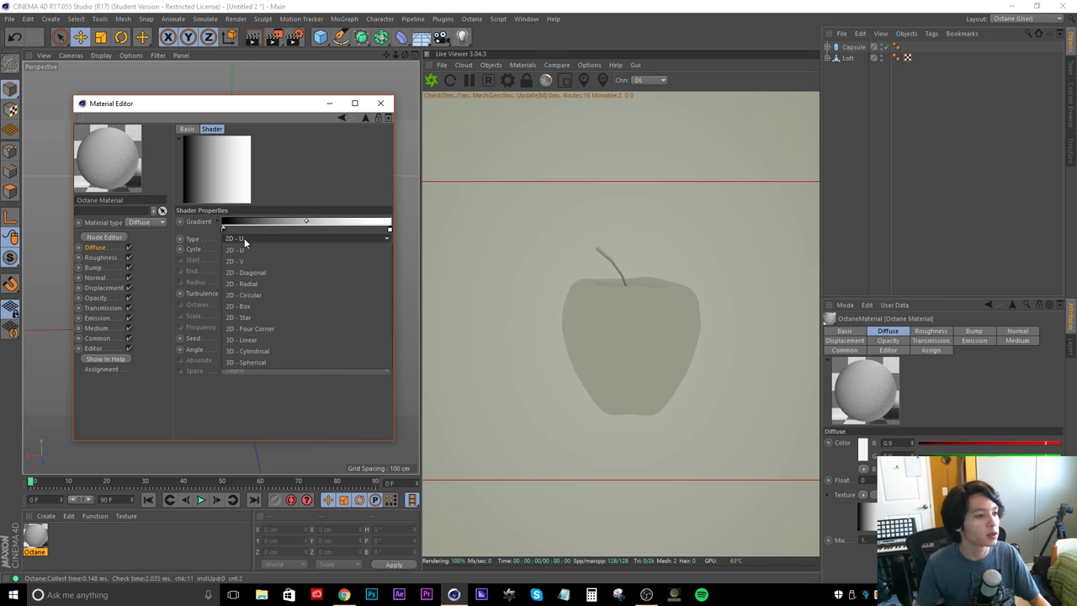
pyautogui.click(236, 258)
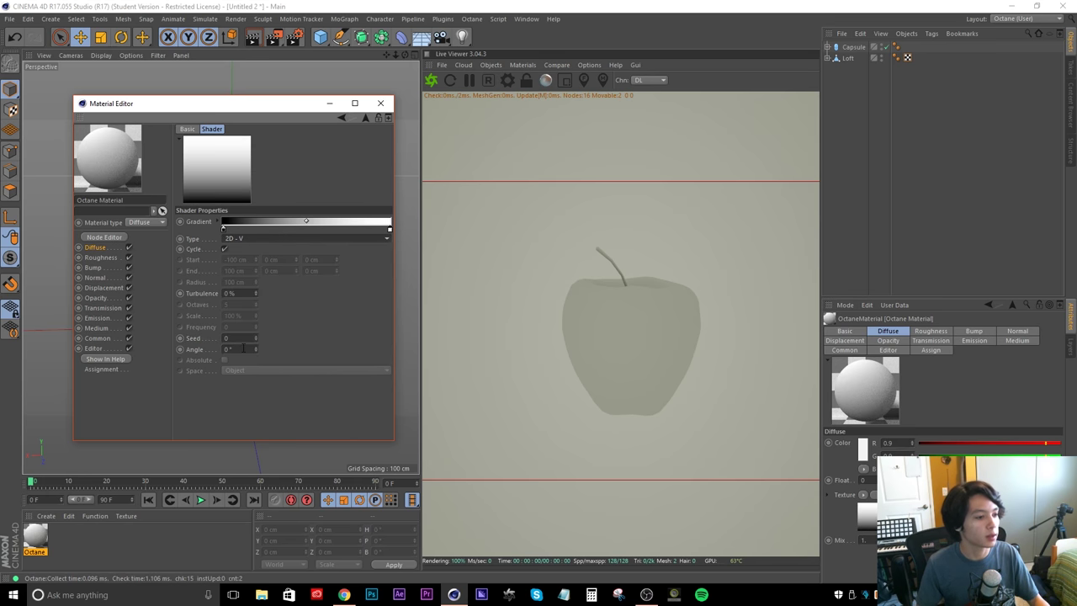
pyautogui.moveTo(244, 348); pyautogui.dragTo(174, 328)
pyautogui.write('180')
pyautogui.press('Return')
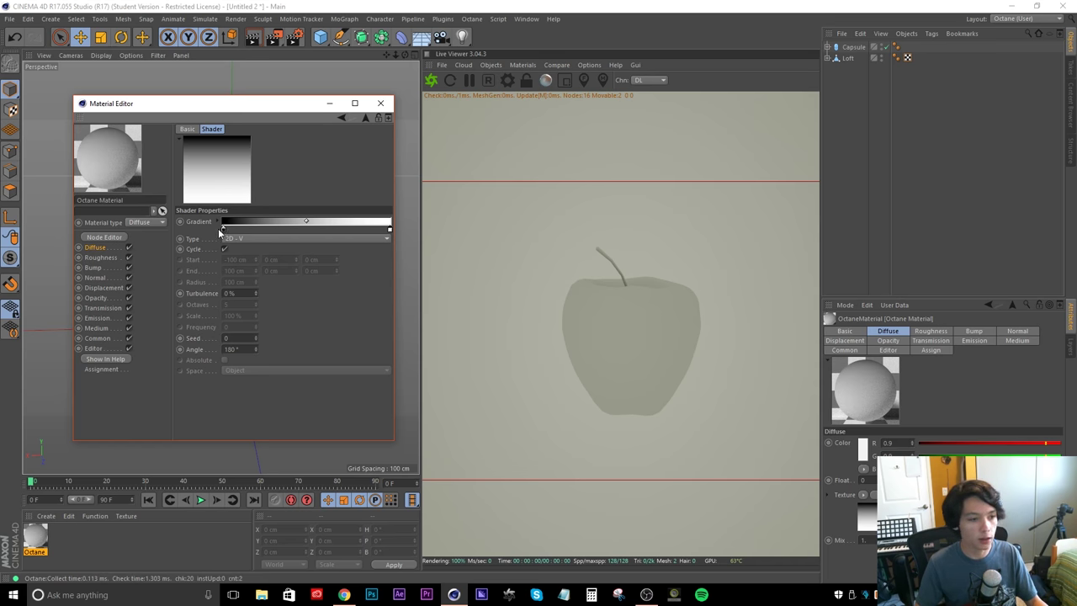
# Sample a dark red from the screen for the gradient's starting colour (H 0°, S 73.134%, V 26.275%)
pyautogui.hotkey('alt', 'Tab')
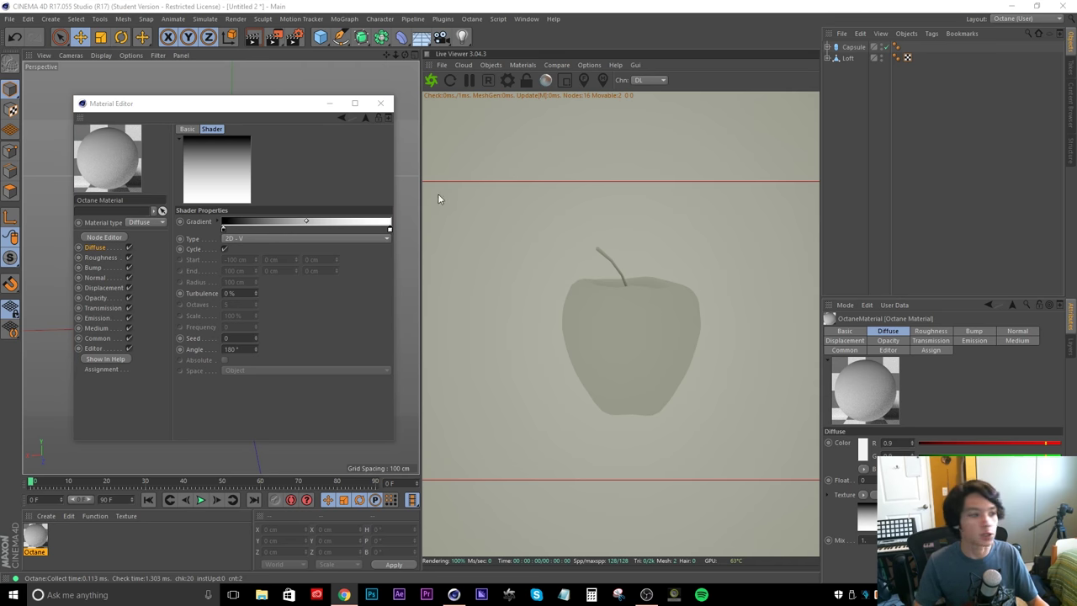
pyautogui.doubleClick(224, 229)
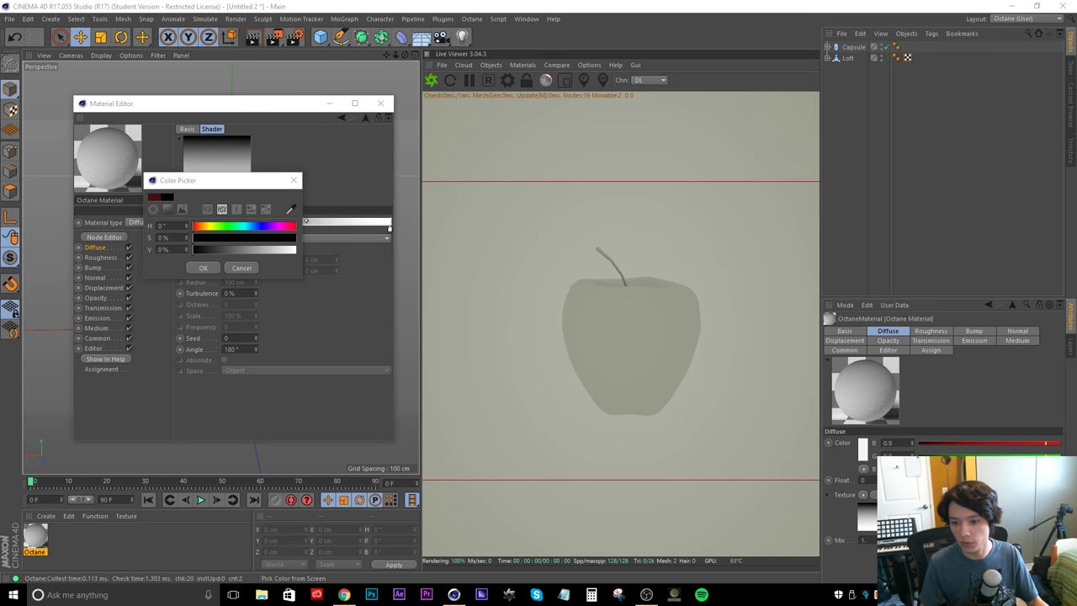
pyautogui.click(291, 209)
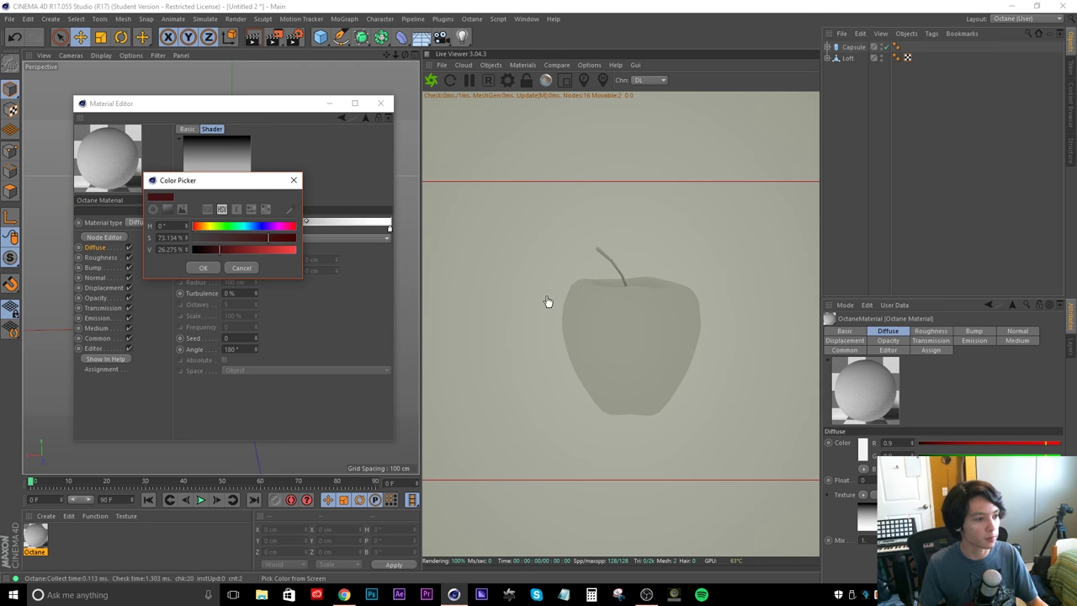
pyautogui.click(203, 267)
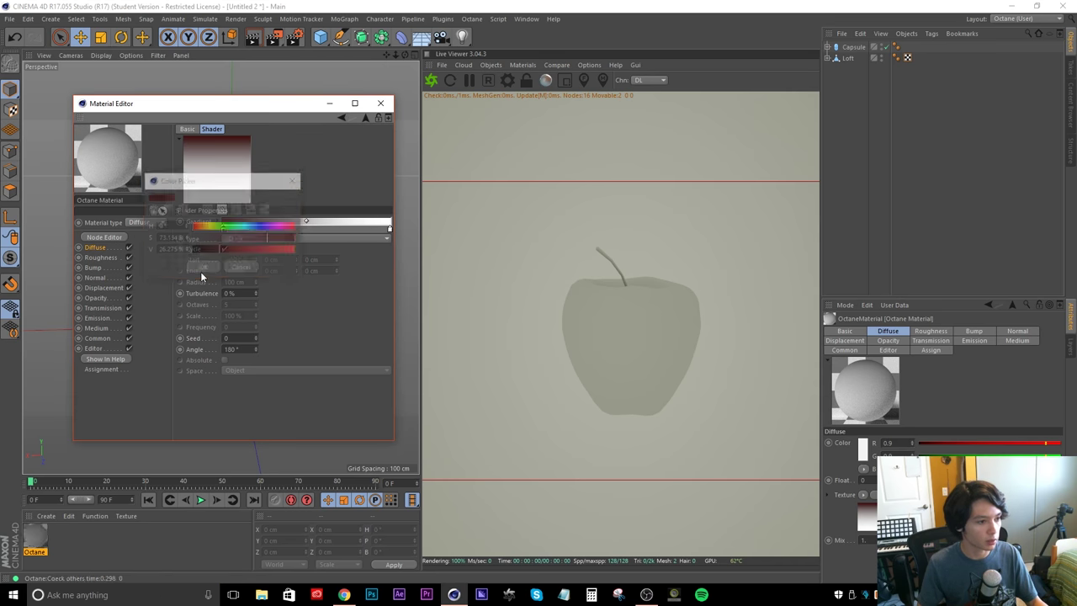
# Sample a bright red (H 356.508°, S 83.628%, V 88.627%) for the gradient's end colour and apply the material to the apple body
pyautogui.doubleClick(389, 230)
pyautogui.click(454, 212)
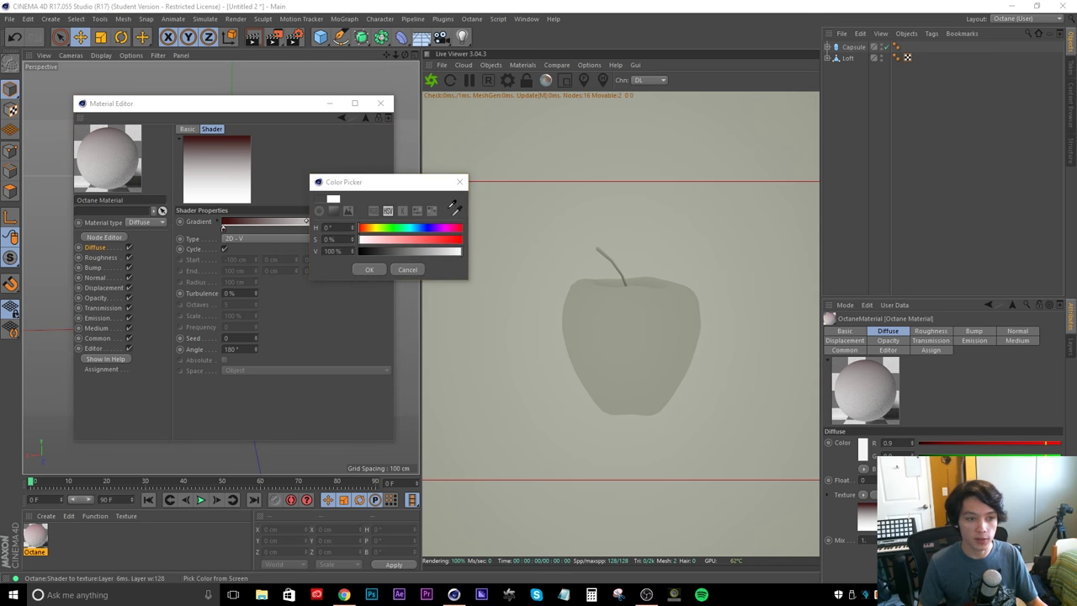
pyautogui.click(316, 594)
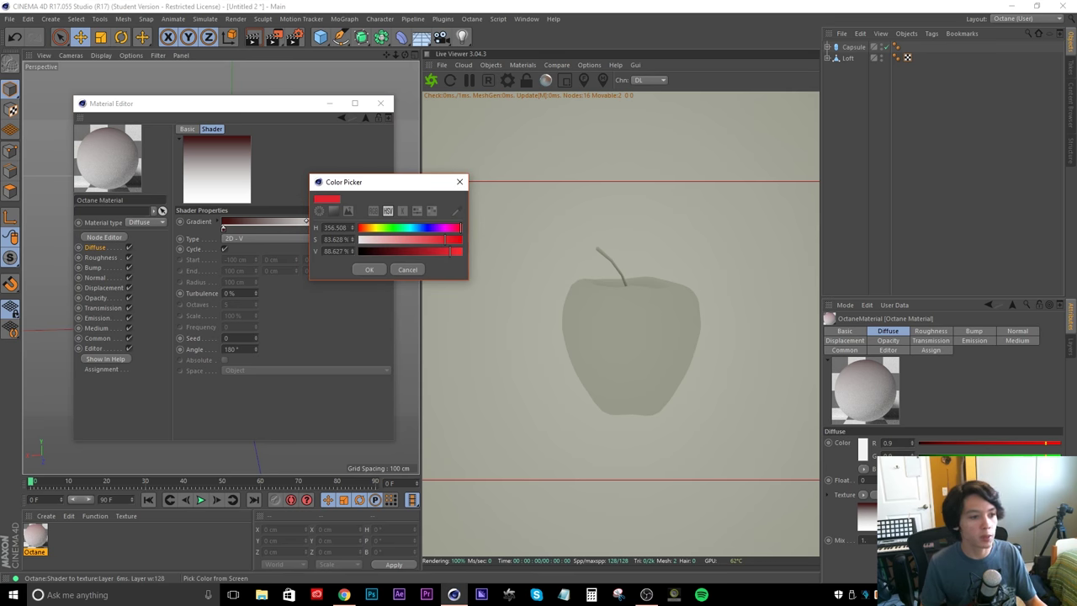
pyautogui.click(371, 269)
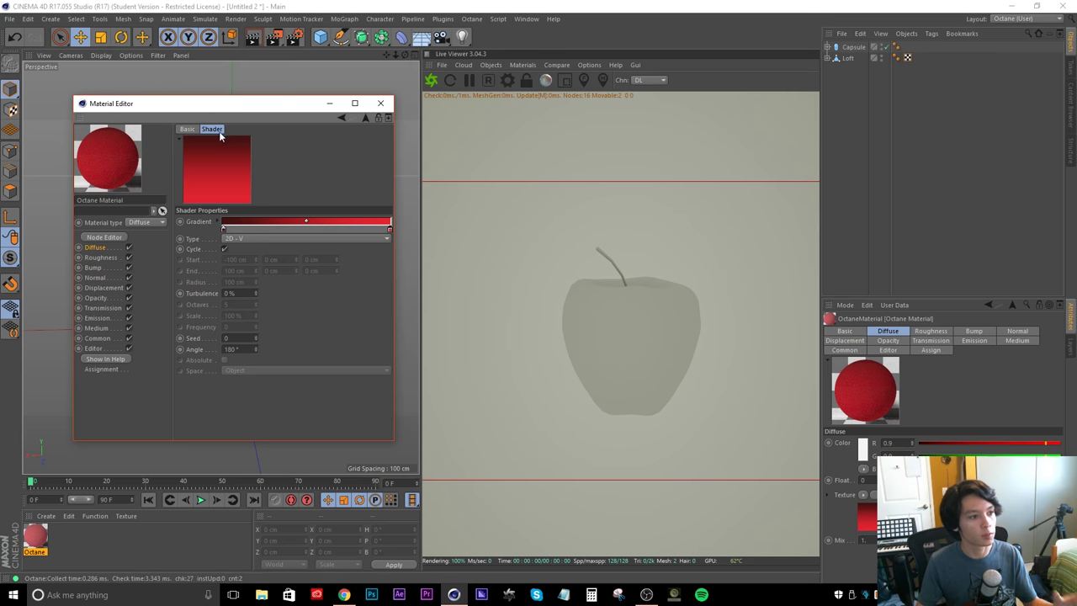
pyautogui.click(573, 370)
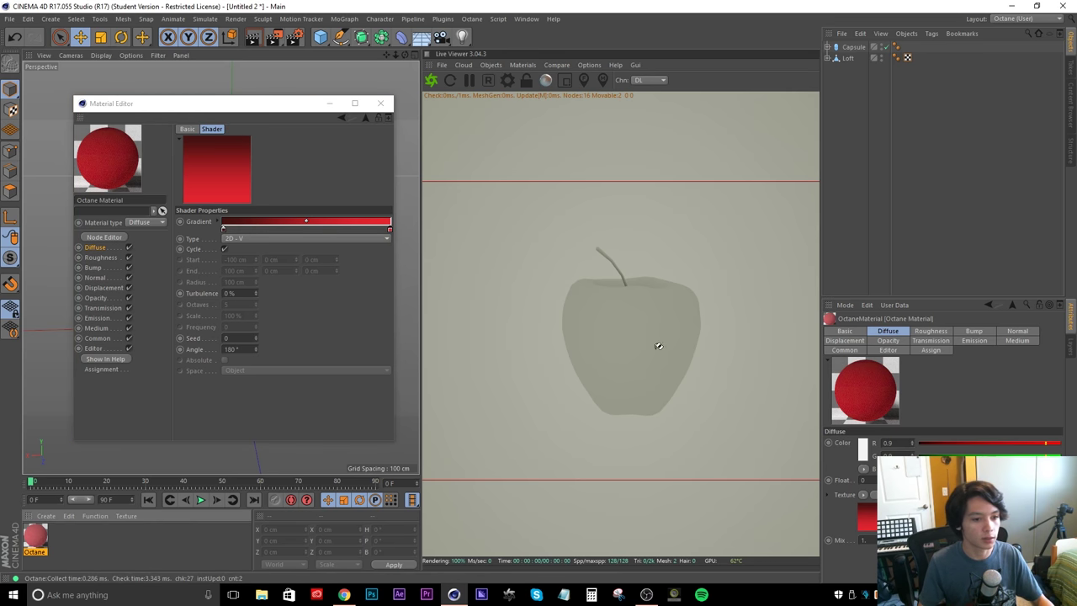
pyautogui.moveTo(658, 346); pyautogui.dragTo(658, 346)
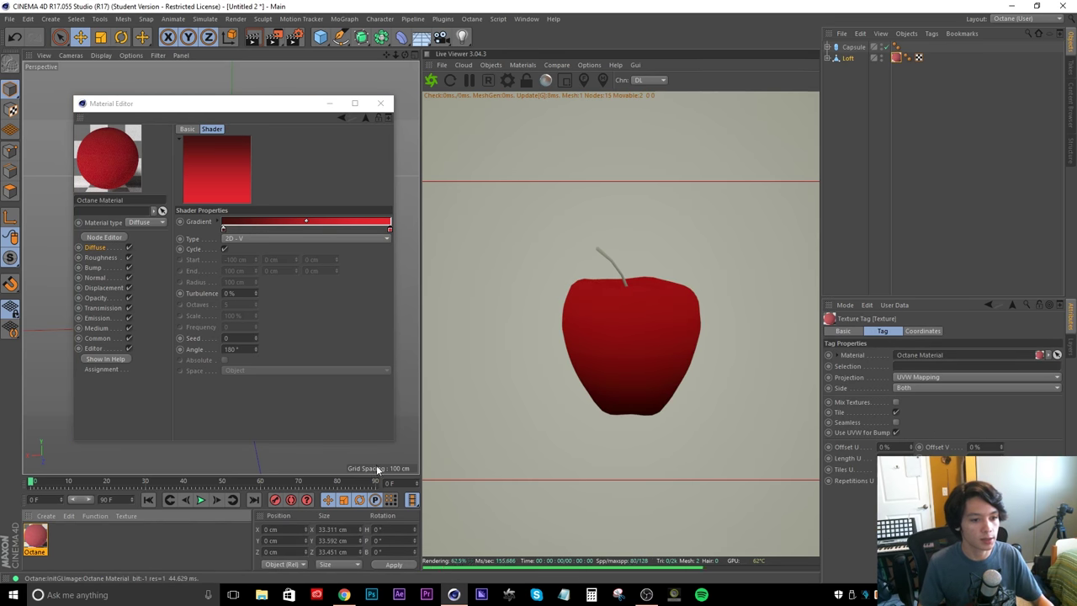
# Lower the gradient's dark start colour to 63% saturation and desaturate its bright red end colour slightly
pyautogui.doubleClick(225, 230)
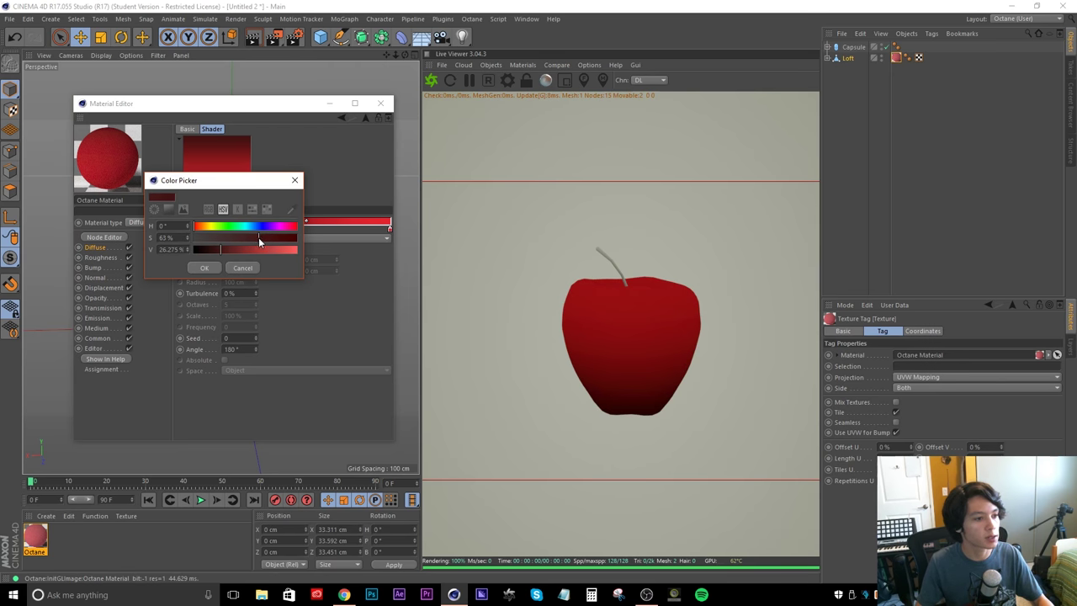
pyautogui.click(205, 268)
pyautogui.doubleClick(389, 229)
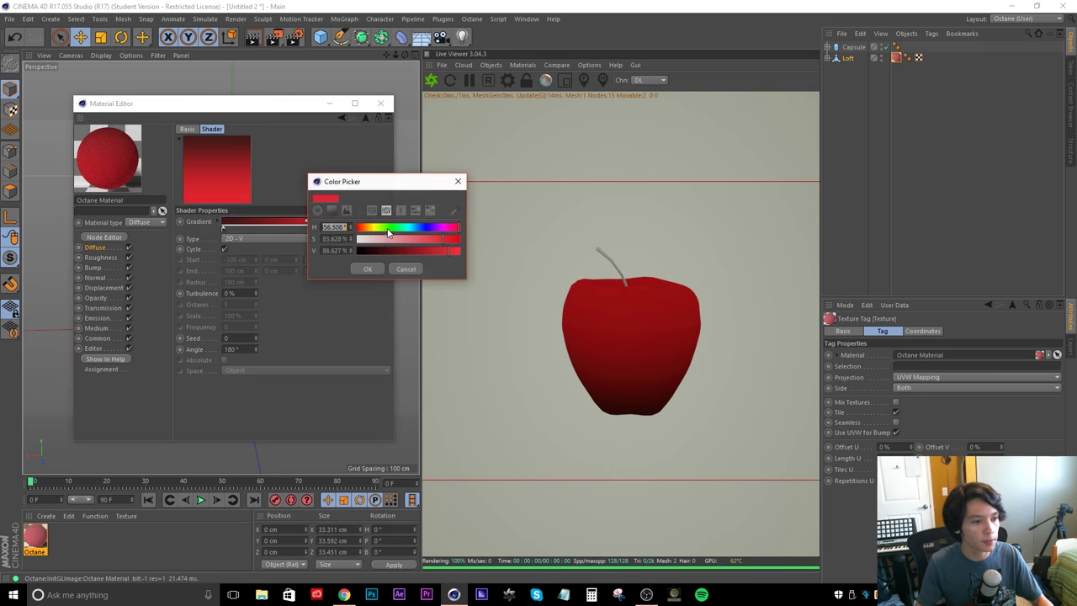
pyautogui.click(454, 240)
pyautogui.click(367, 268)
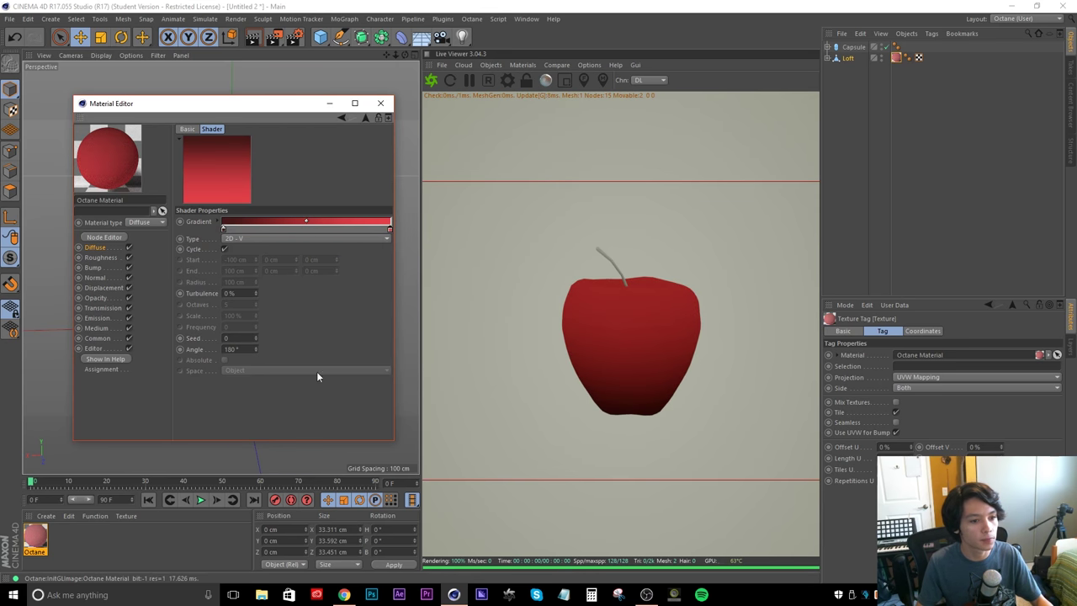
# Try a turbulence of 50% on the red gradient
pyautogui.moveTo(239, 293); pyautogui.dragTo(202, 285)
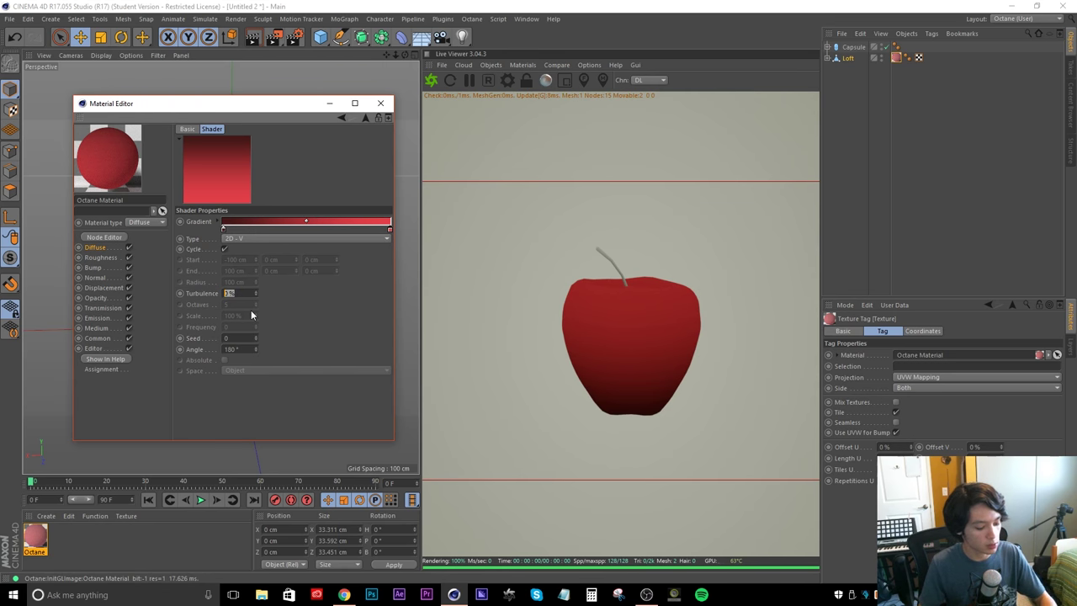
pyautogui.write('50')
pyautogui.press('Return')
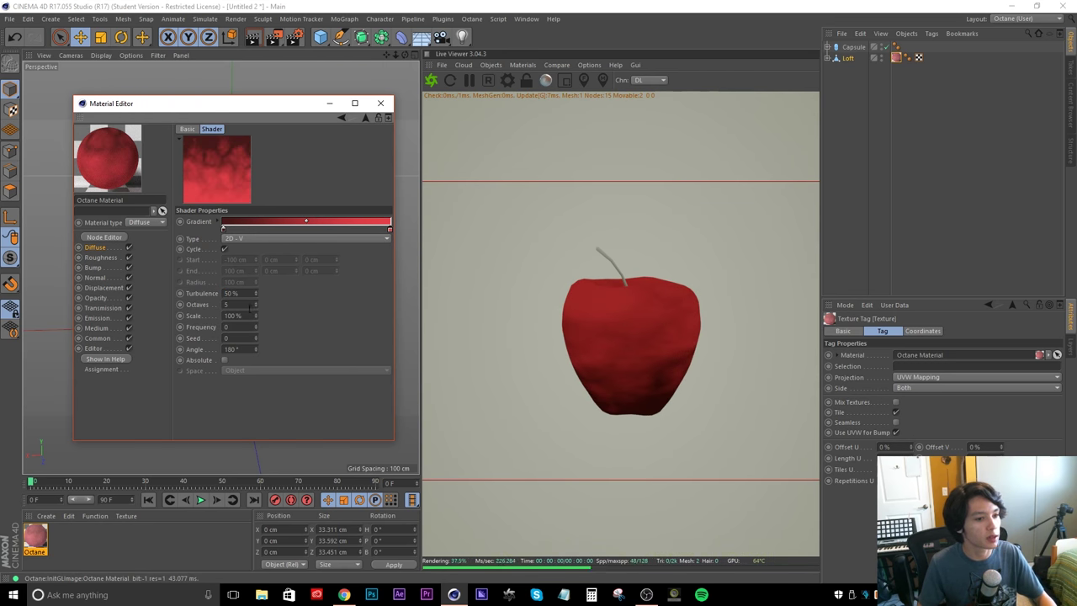
# Set the red gradient's turbulence to 20%
pyautogui.click(239, 293)
pyautogui.write('20')
pyautogui.press('Return')
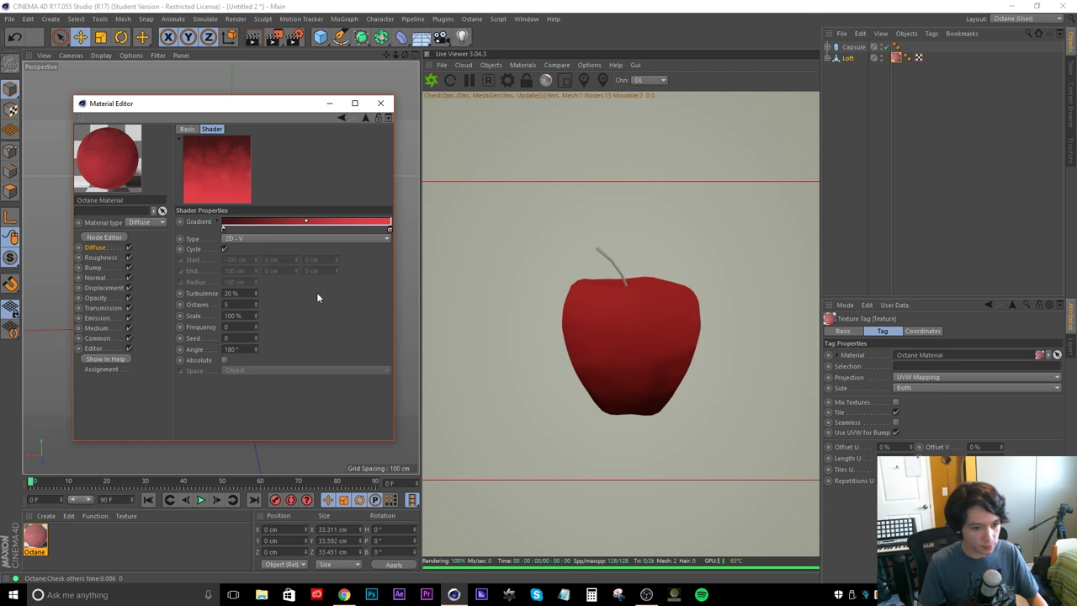
# Add a Noise shader layer above the gradient and set its noise type to Voronoi 1
pyautogui.click(365, 118)
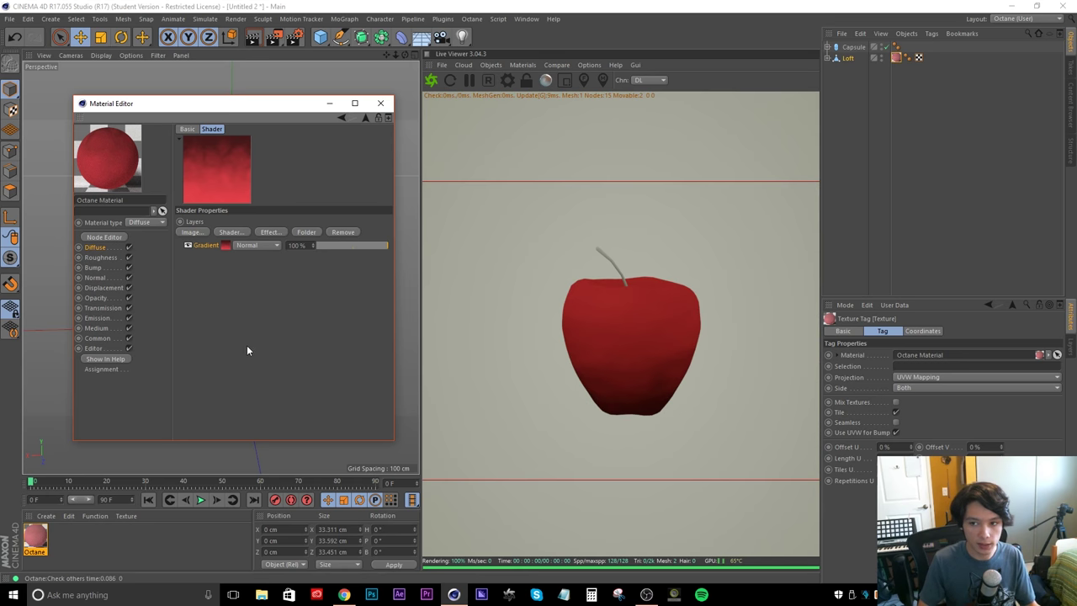
pyautogui.click(240, 233)
pyautogui.click(260, 294)
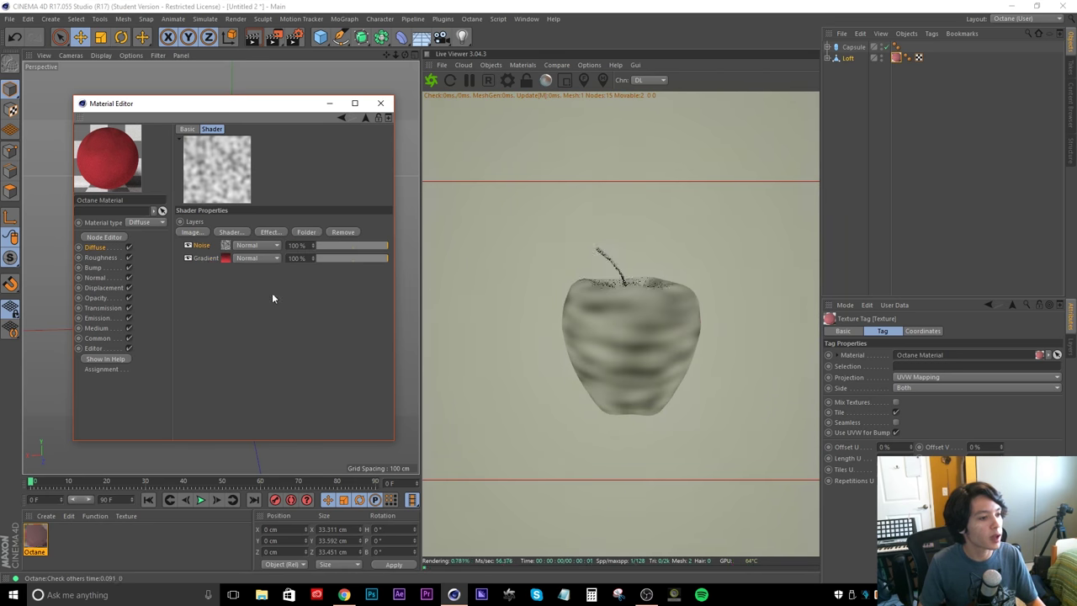
pyautogui.click(224, 245)
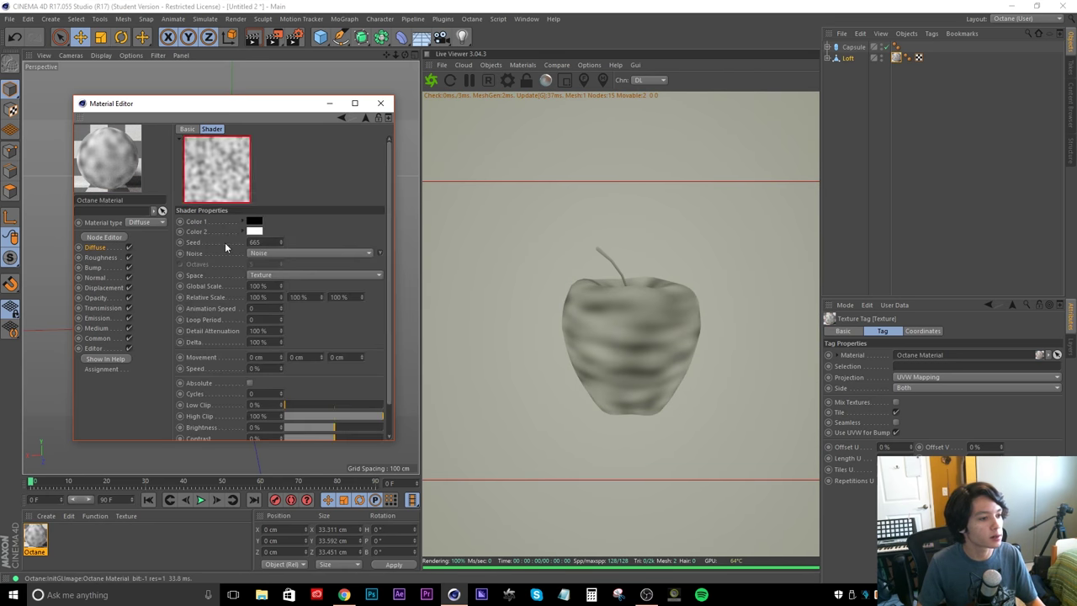
pyautogui.click(351, 253)
pyautogui.click(311, 541)
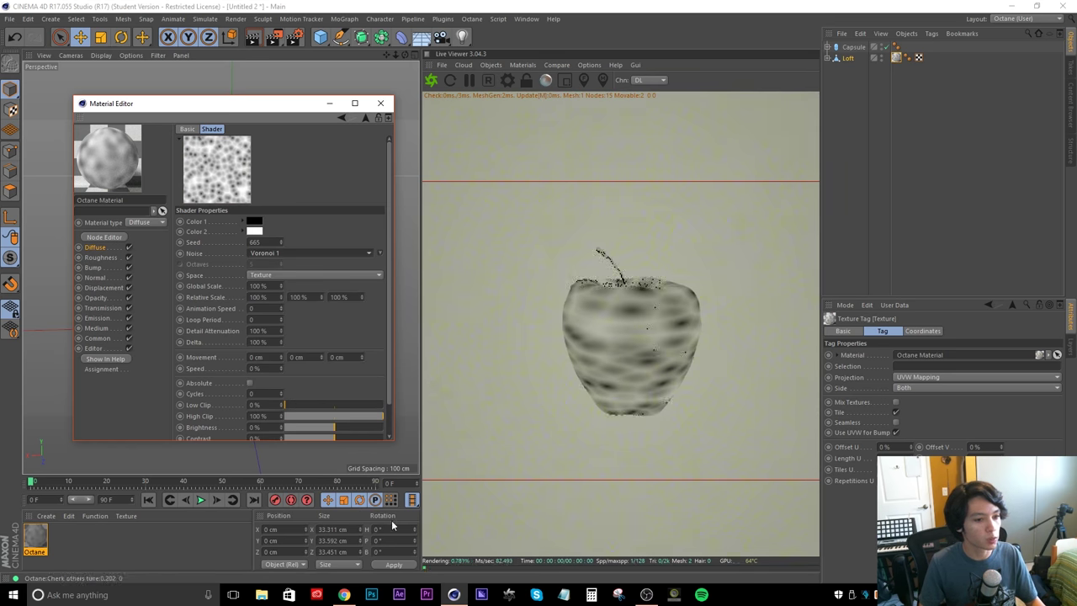
# Set the Voronoi noise's High Clip to 35%
pyautogui.scroll(-1, 378, 379)
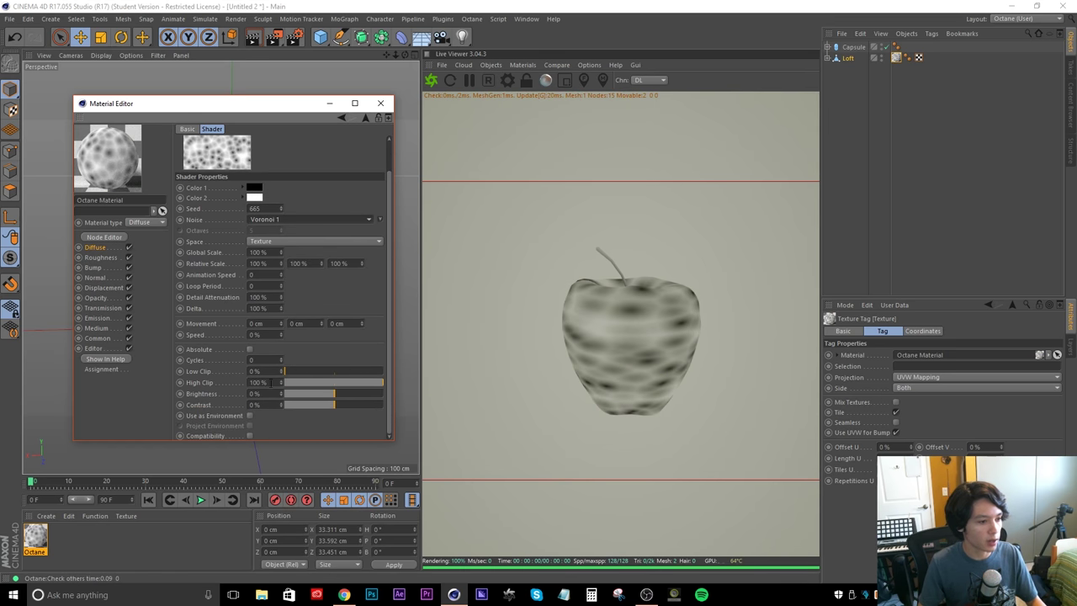
pyautogui.click(272, 382)
pyautogui.write('35')
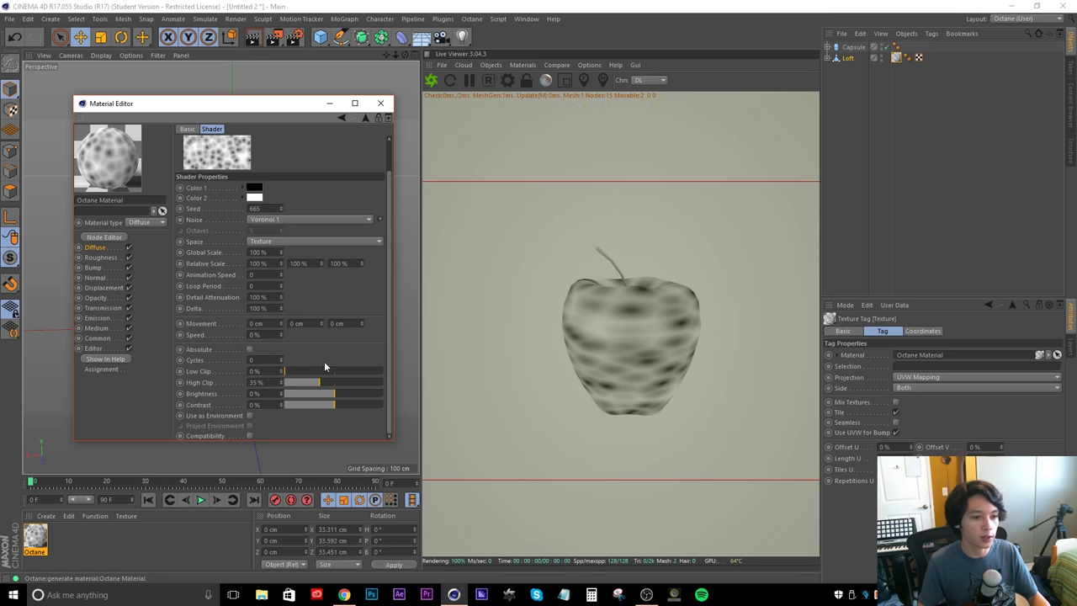
pyautogui.press('Return')
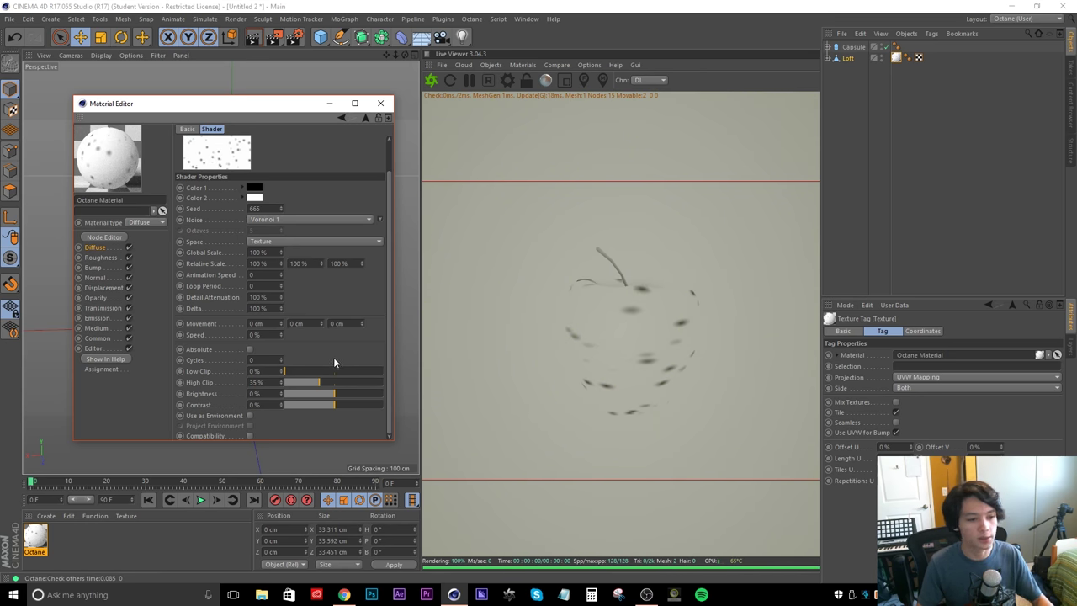
# Change the Voronoi noise's Color 1 to white and Color 2 to black
pyautogui.scroll(1, 369, 356)
pyautogui.click(254, 222)
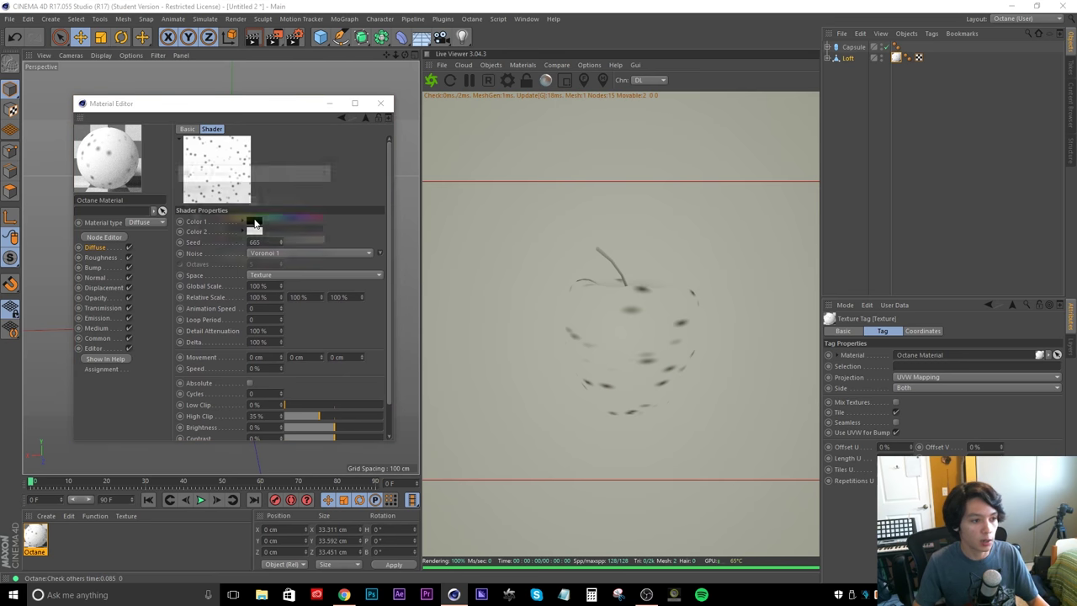
pyautogui.click(234, 239)
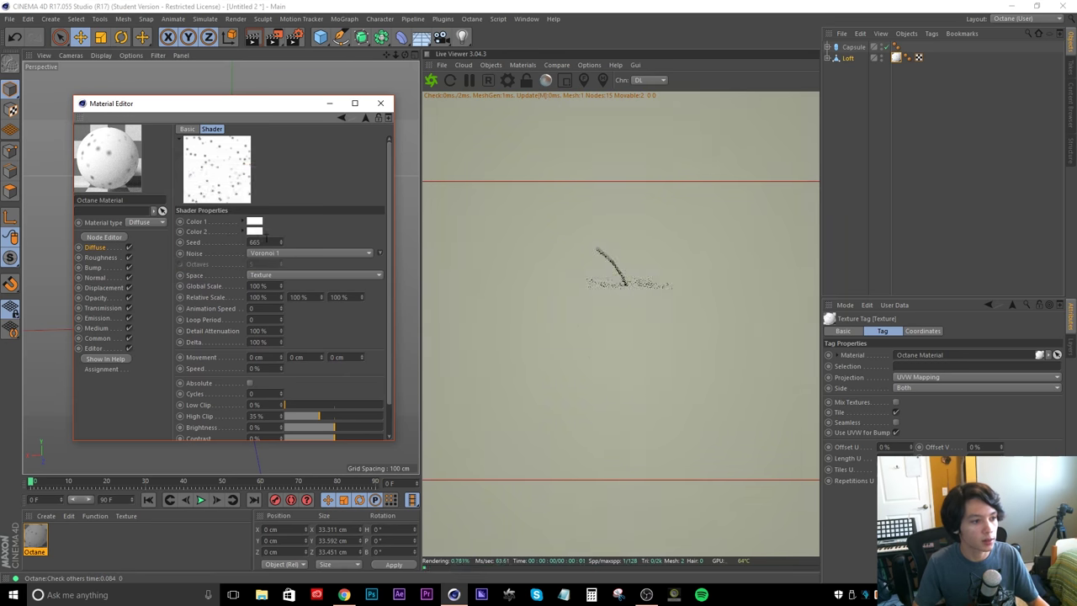
pyautogui.click(254, 231)
pyautogui.click(249, 256)
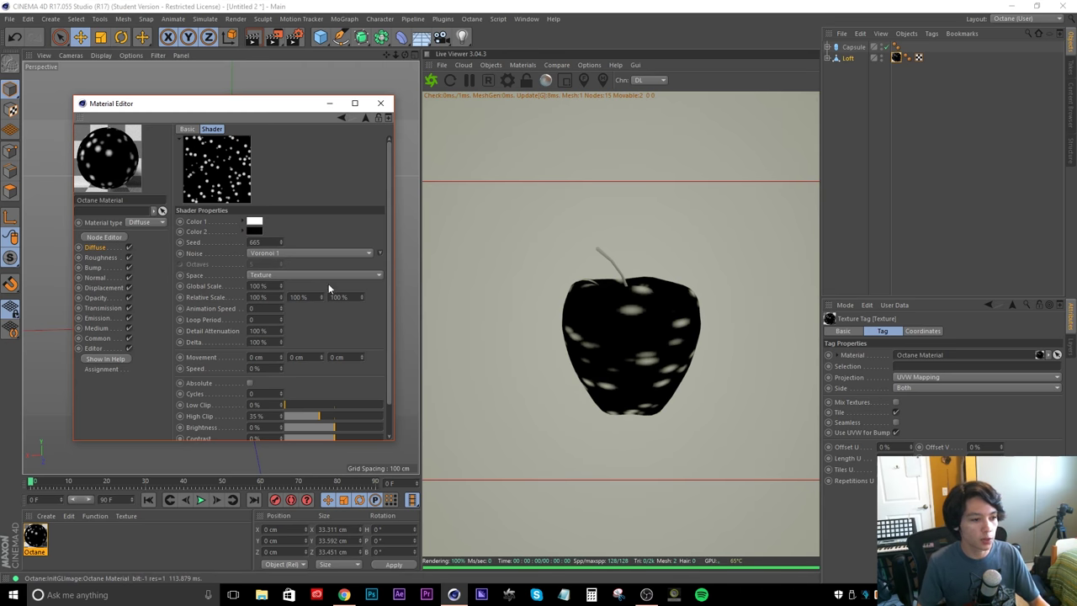
# Set the noise's Global Scale to 5%
pyautogui.click(261, 286)
pyautogui.write('5')
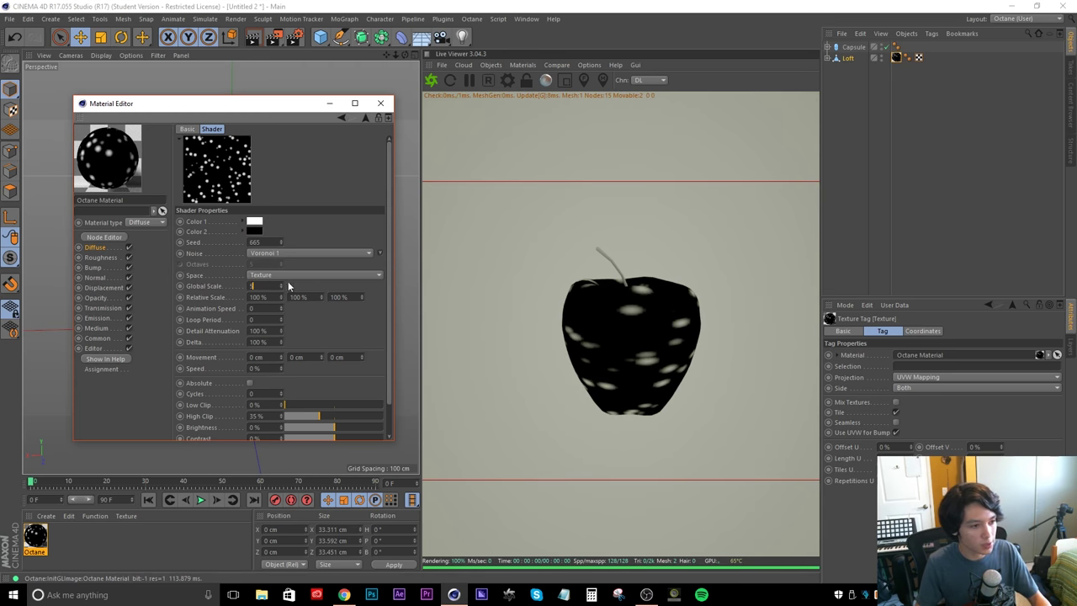
pyautogui.press('Return')
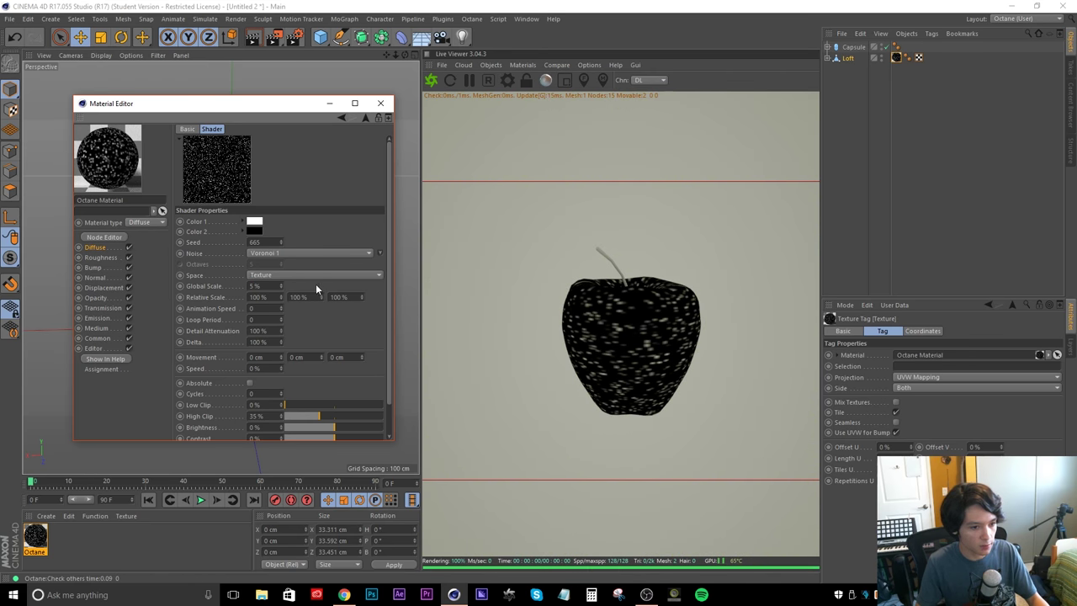
# Tint the noise's Color 1 pale yellow with hue 45°, saturation 25% and value 100%
pyautogui.click(254, 222)
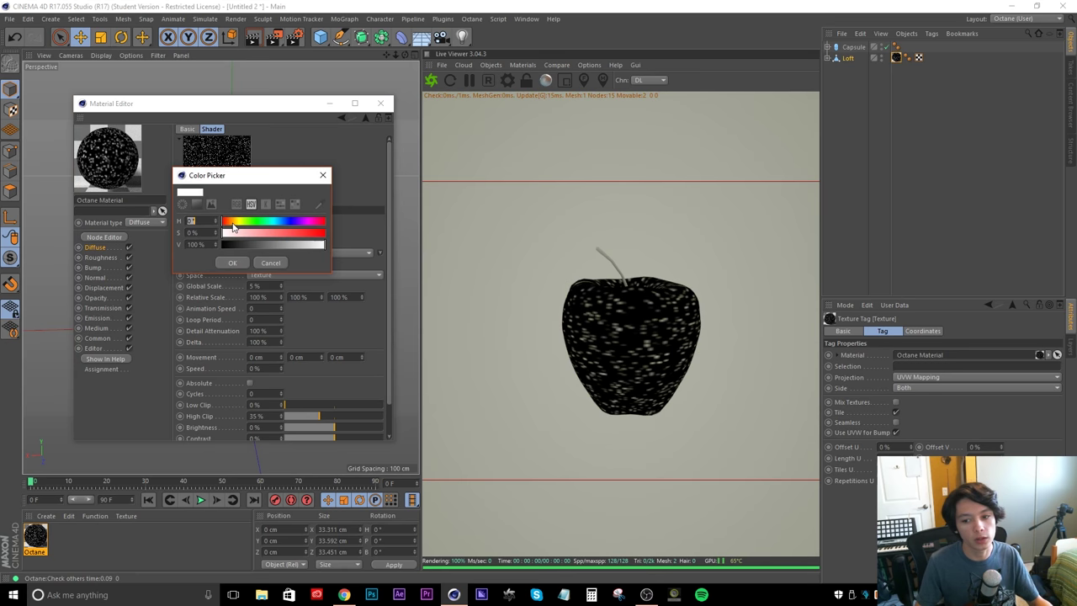
pyautogui.click(237, 221)
pyautogui.click(248, 233)
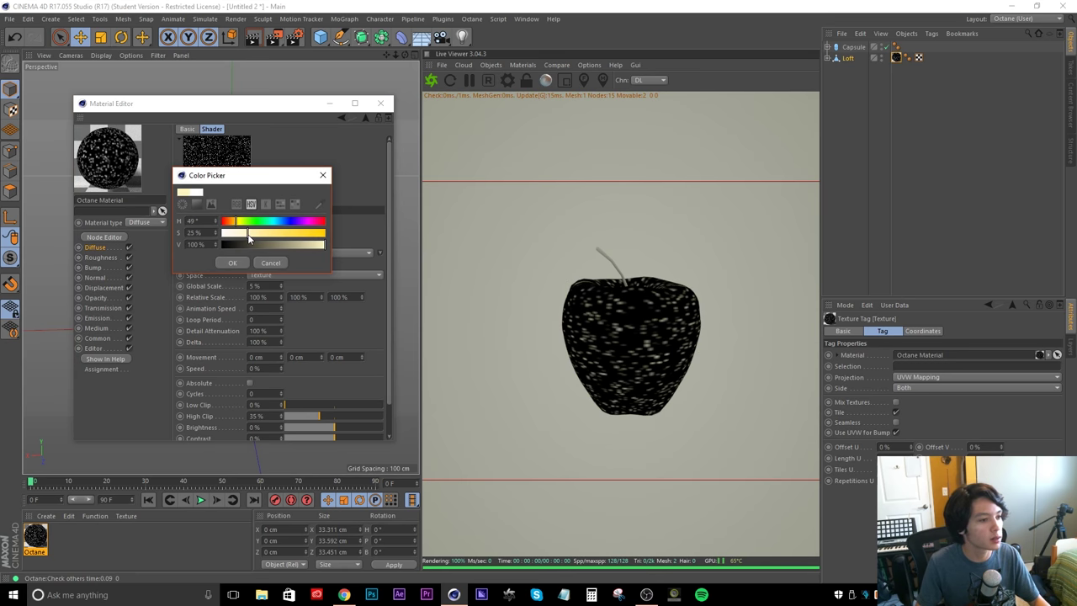
pyautogui.moveTo(236, 222); pyautogui.dragTo(234, 222)
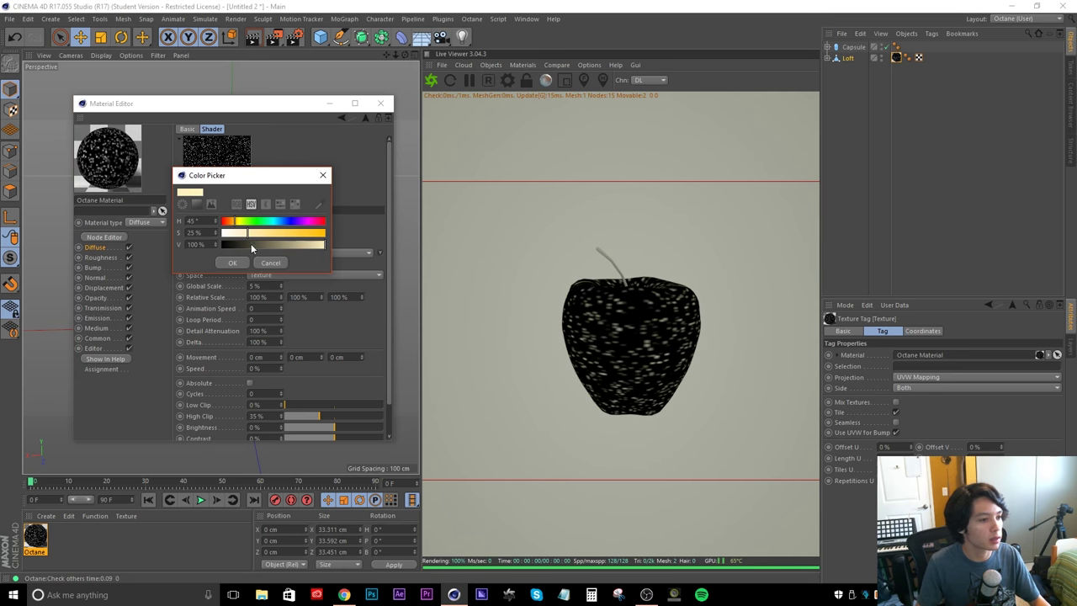
pyautogui.click(232, 263)
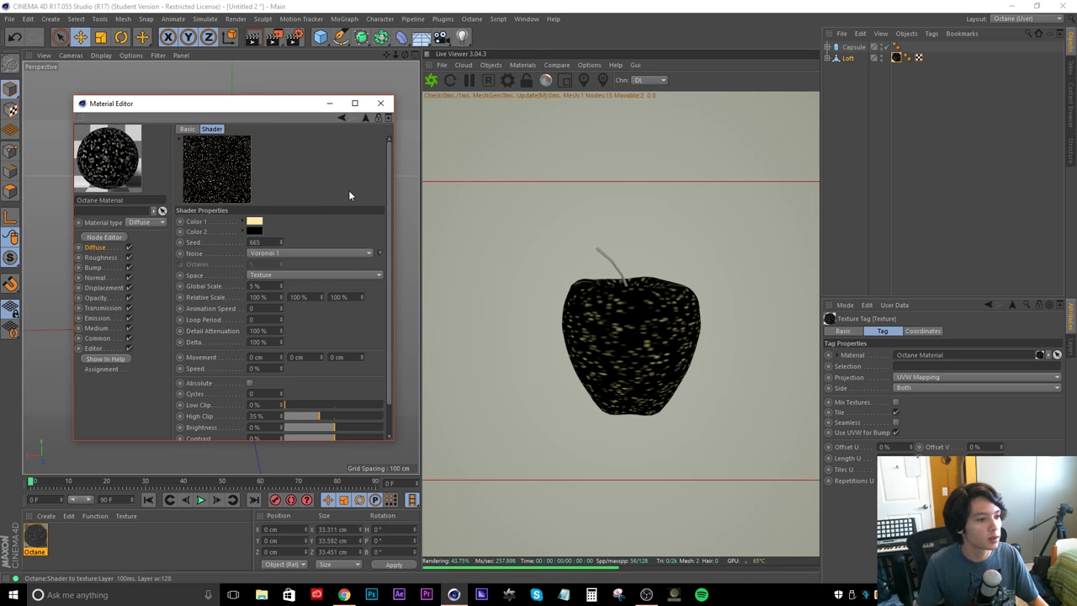
# Return to the layer stack and set the Noise layer's blend mode to Screen
pyautogui.click(365, 117)
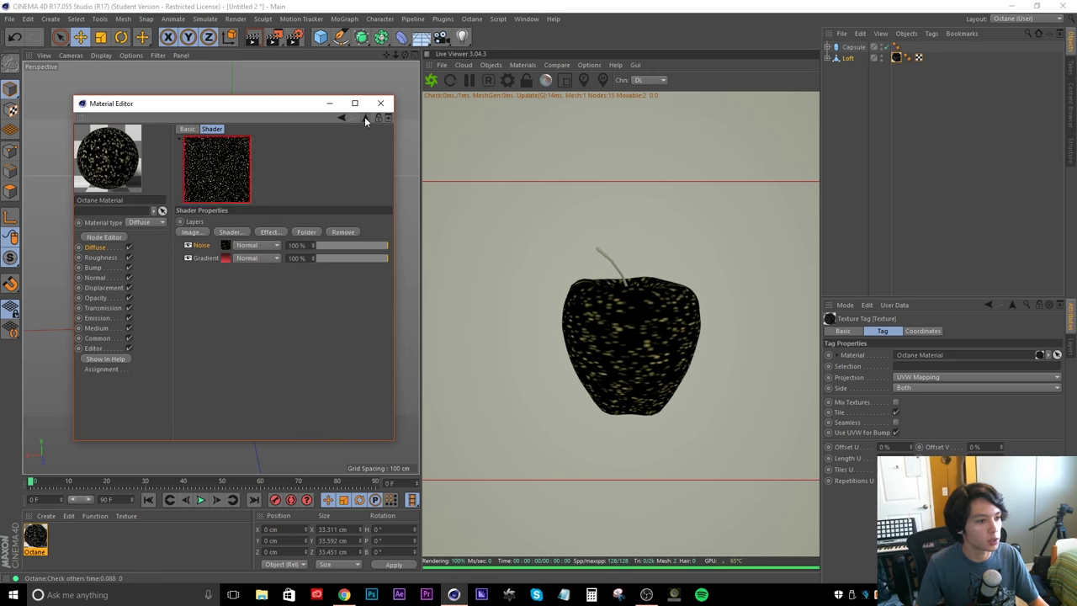
pyautogui.click(251, 246)
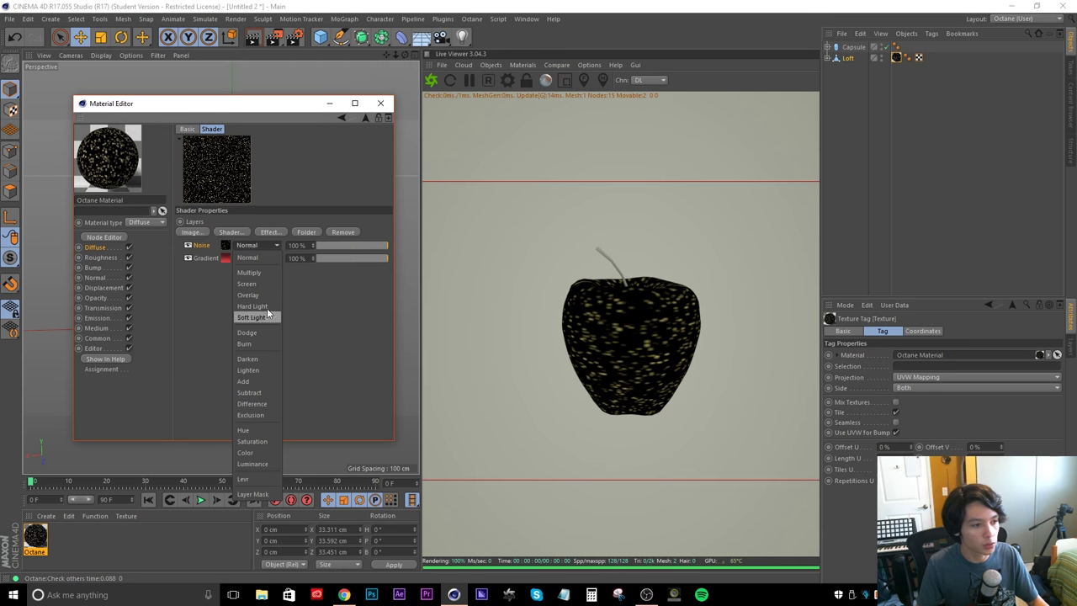
pyautogui.click(261, 284)
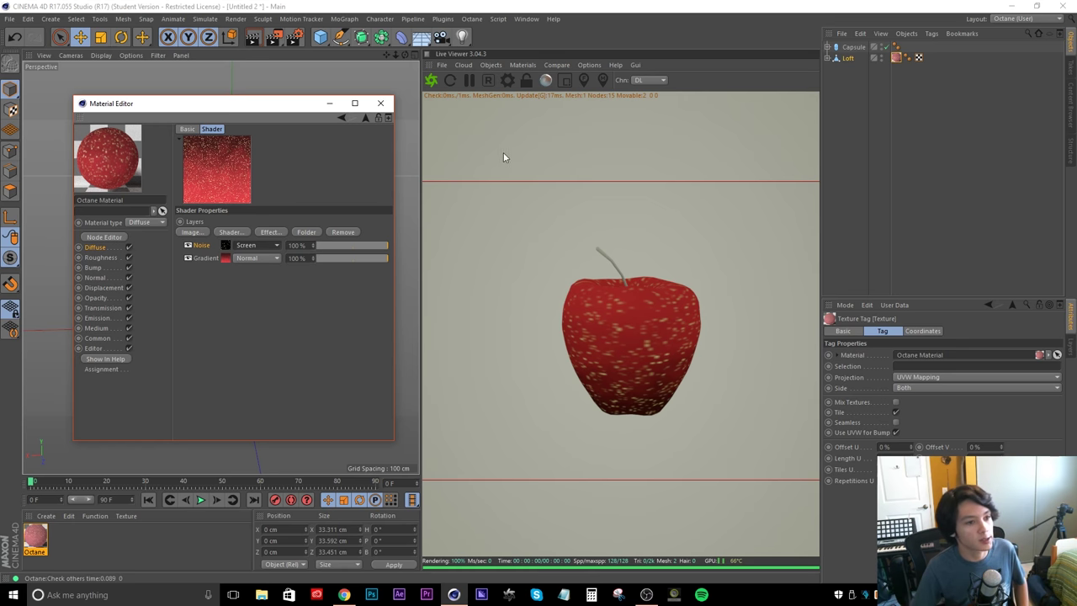
# Set the C4D shaders render size to 256x256 in the Octane settings, then deselect all objects
pyautogui.click(508, 80)
pyautogui.moveTo(114, 15); pyautogui.dragTo(201, 134)
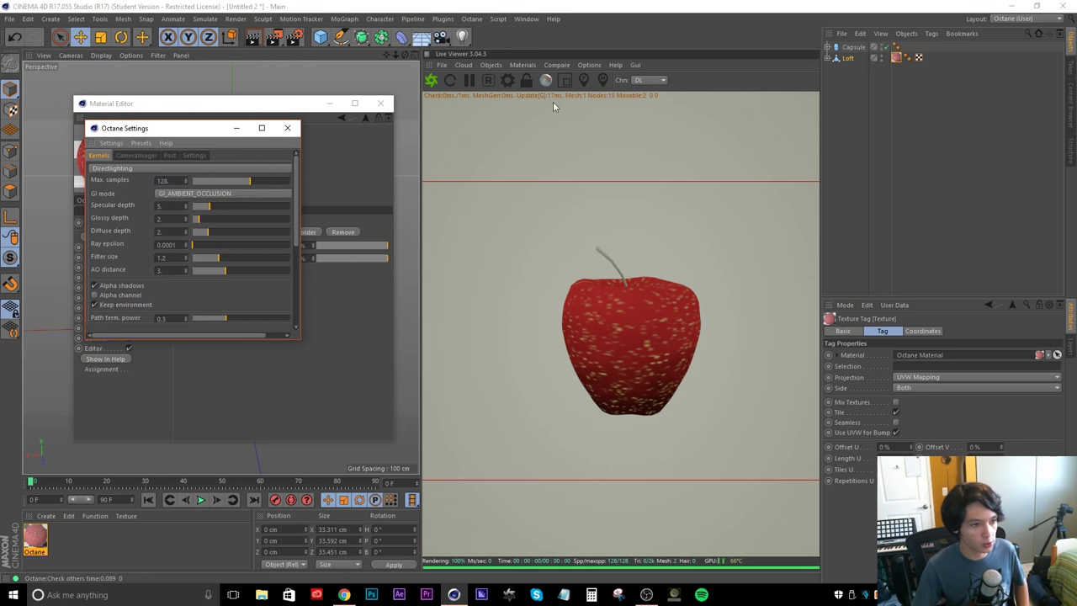
pyautogui.click(193, 156)
pyautogui.click(164, 169)
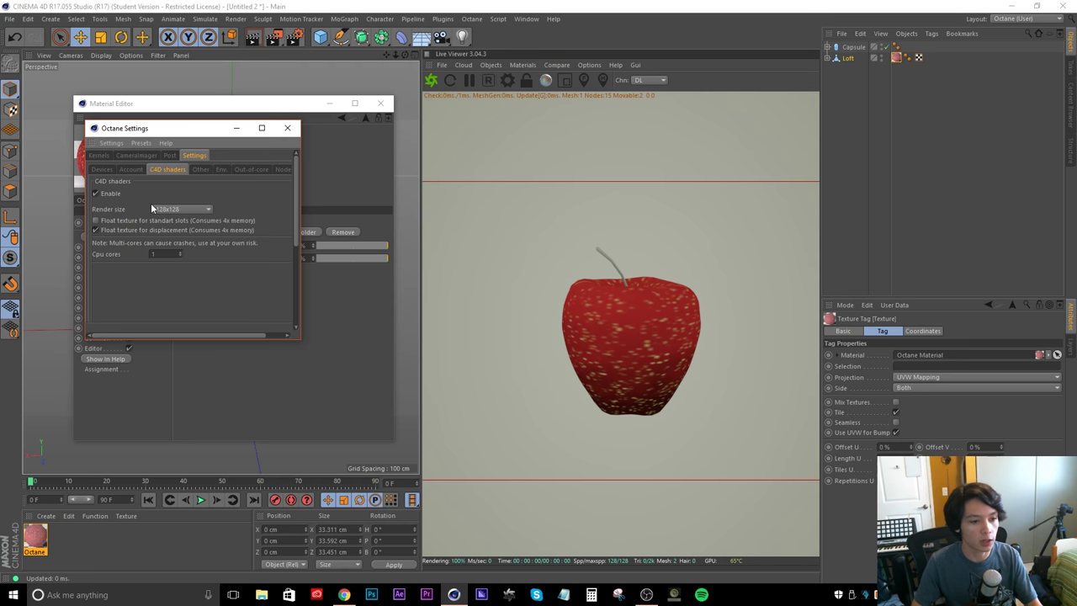
pyautogui.click(165, 209)
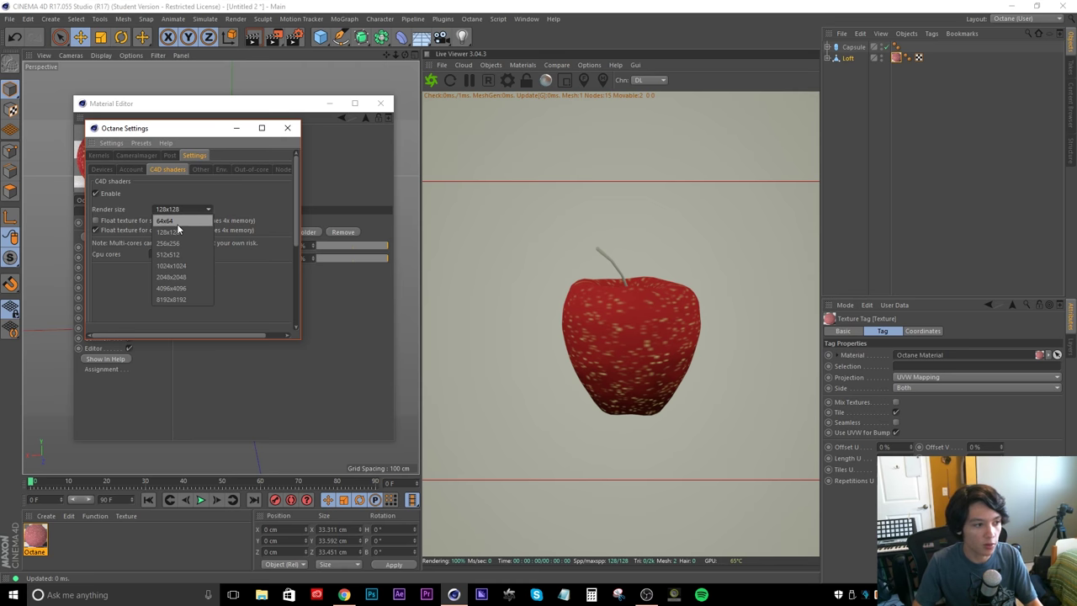
pyautogui.click(173, 242)
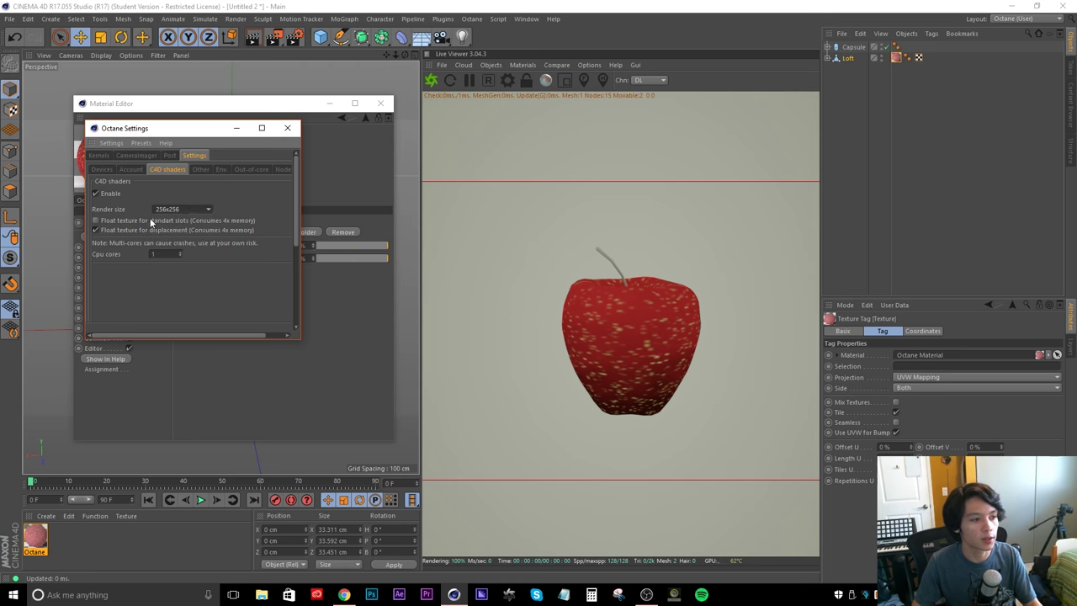
pyautogui.click(289, 128)
pyautogui.moveTo(280, 105); pyautogui.dragTo(238, 101)
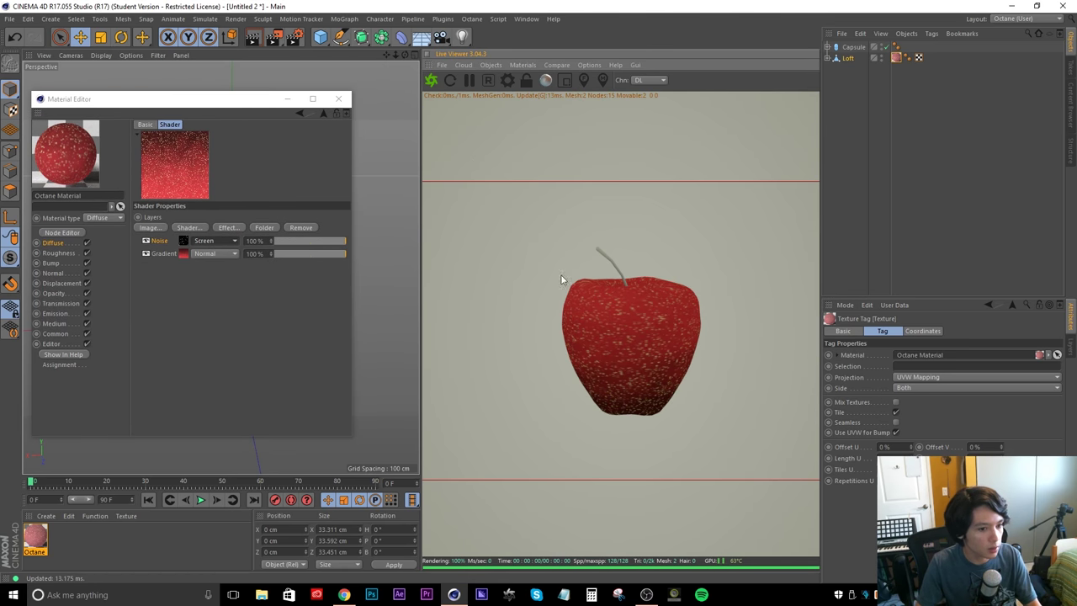
pyautogui.click(841, 139)
pyautogui.moveTo(209, 109); pyautogui.dragTo(242, 121)
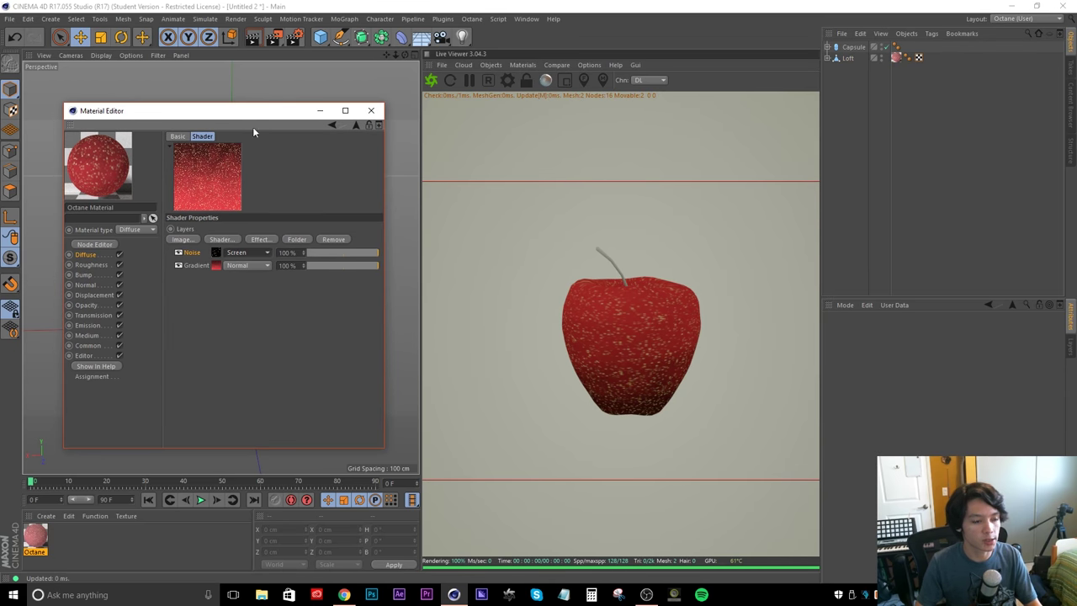
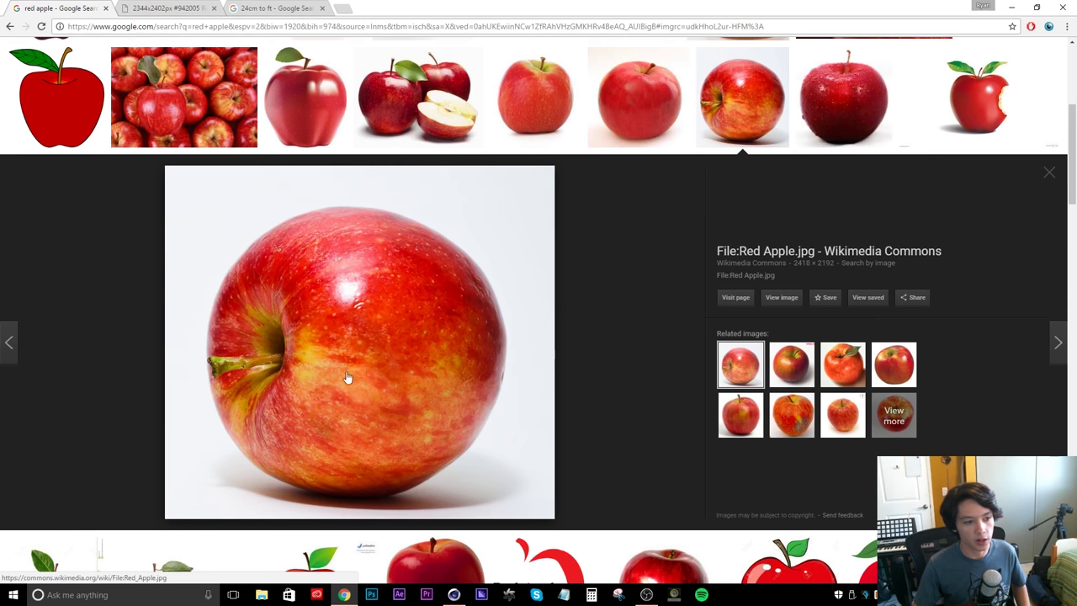
# Browse the related red apple photos in the image search results as references for streaks and skin colouring
pyautogui.click(775, 371)
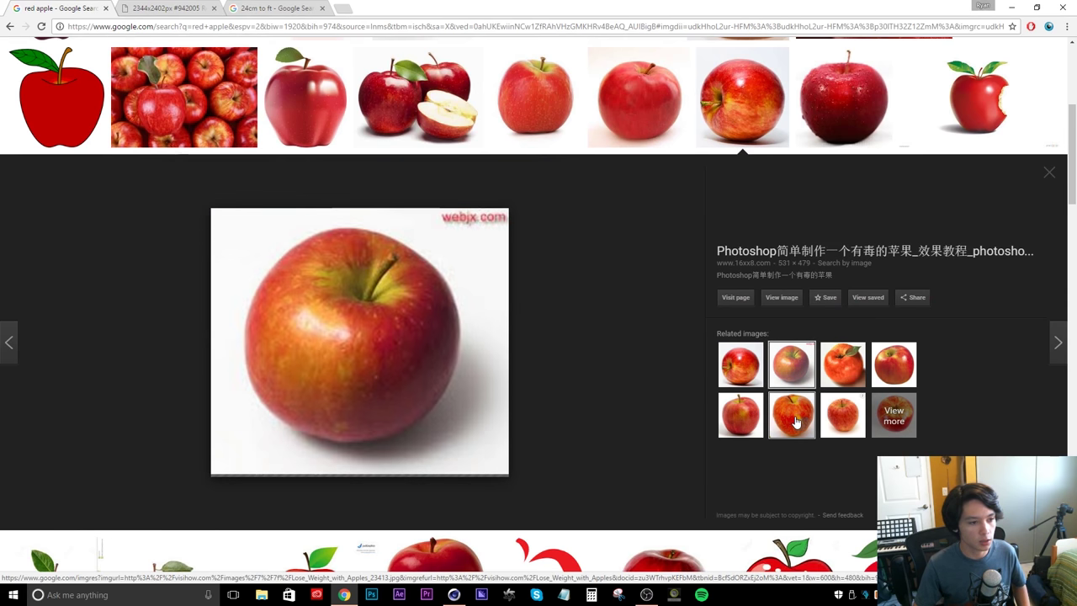
pyautogui.click(788, 418)
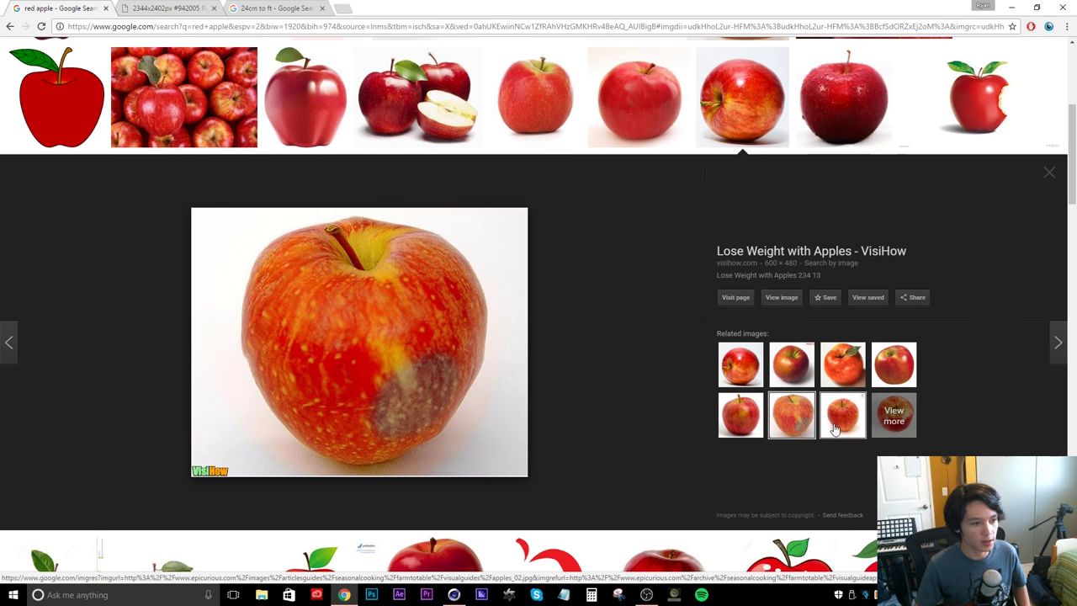
pyautogui.click(834, 429)
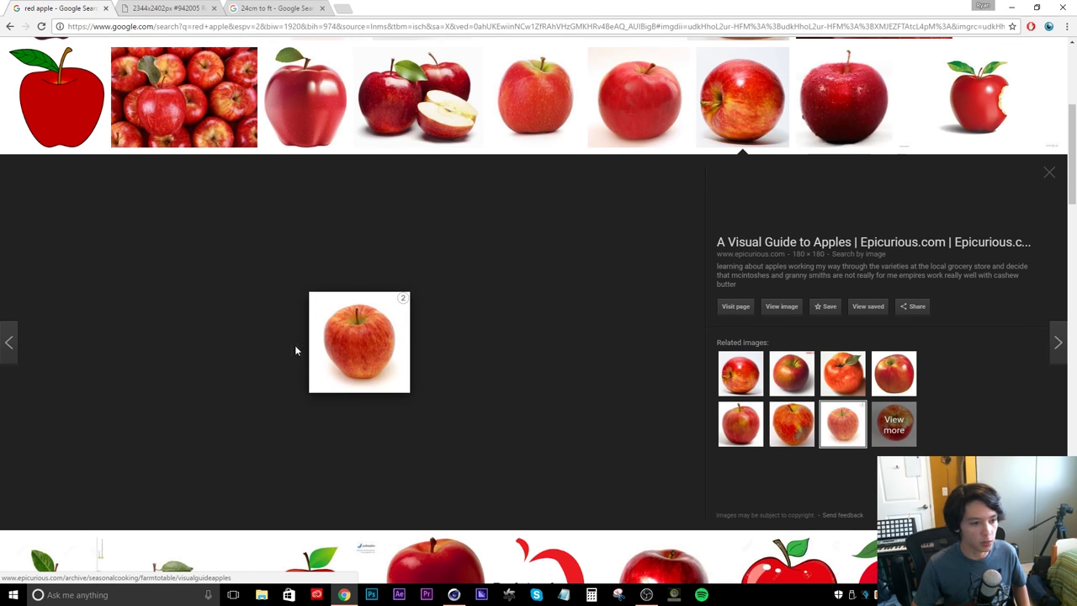
pyautogui.scroll(-7, 365, 366)
pyautogui.scroll(-4, 365, 405)
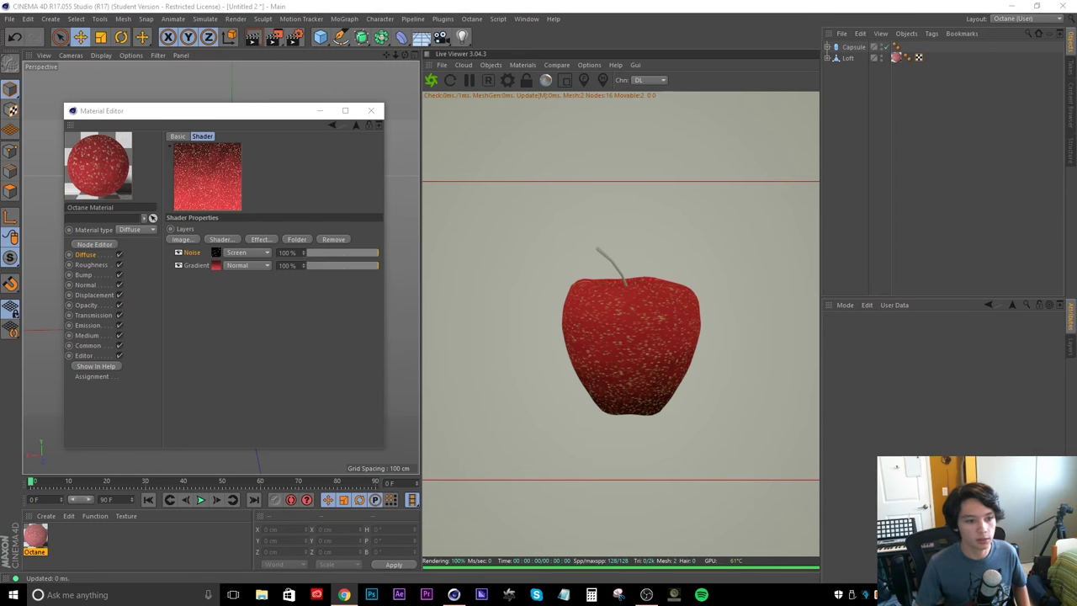
# Switch to Cinema 4D, add another Noise shader to the layer stack and rename the older noise layer Freckles
pyautogui.click(224, 241)
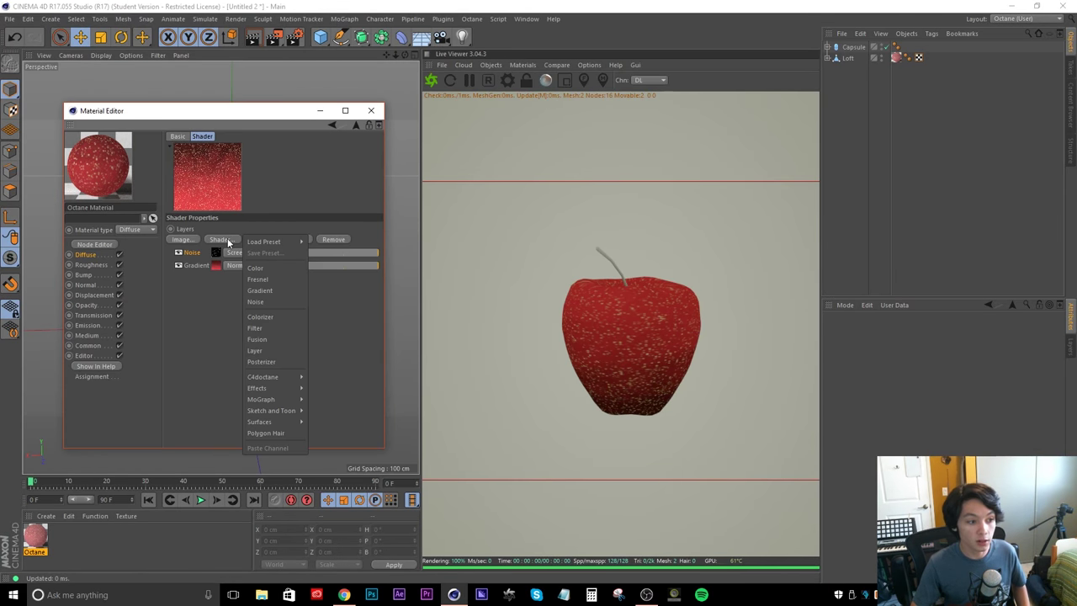
pyautogui.click(260, 301)
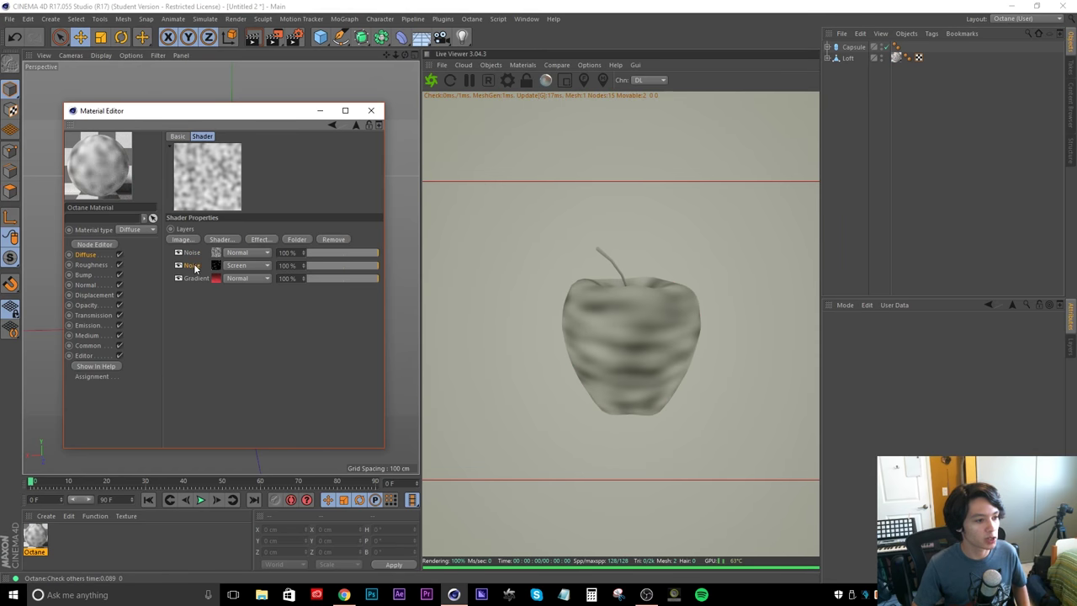
pyautogui.doubleClick(195, 268)
pyautogui.write('Freckles')
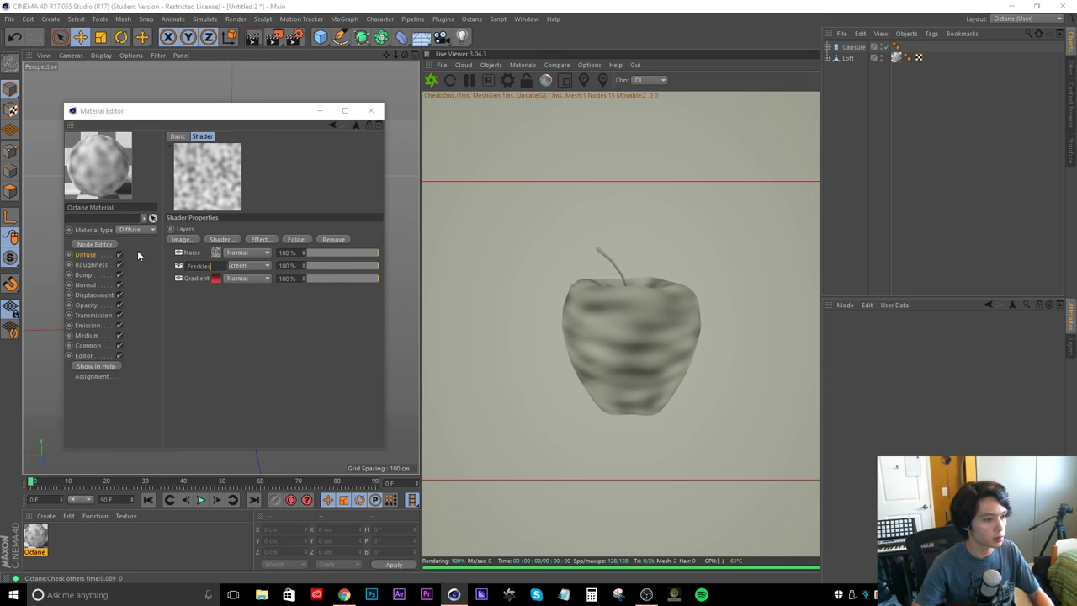
pyautogui.press('Return')
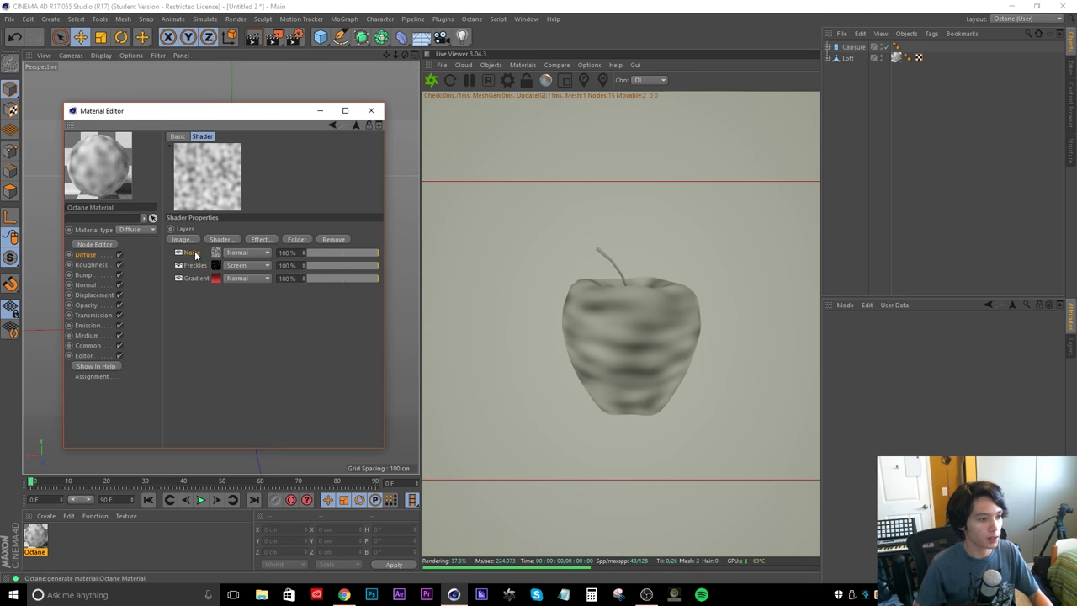
# Rename the newly added noise layer Yellow Streaks
pyautogui.doubleClick(196, 254)
pyautogui.write('Yellow')
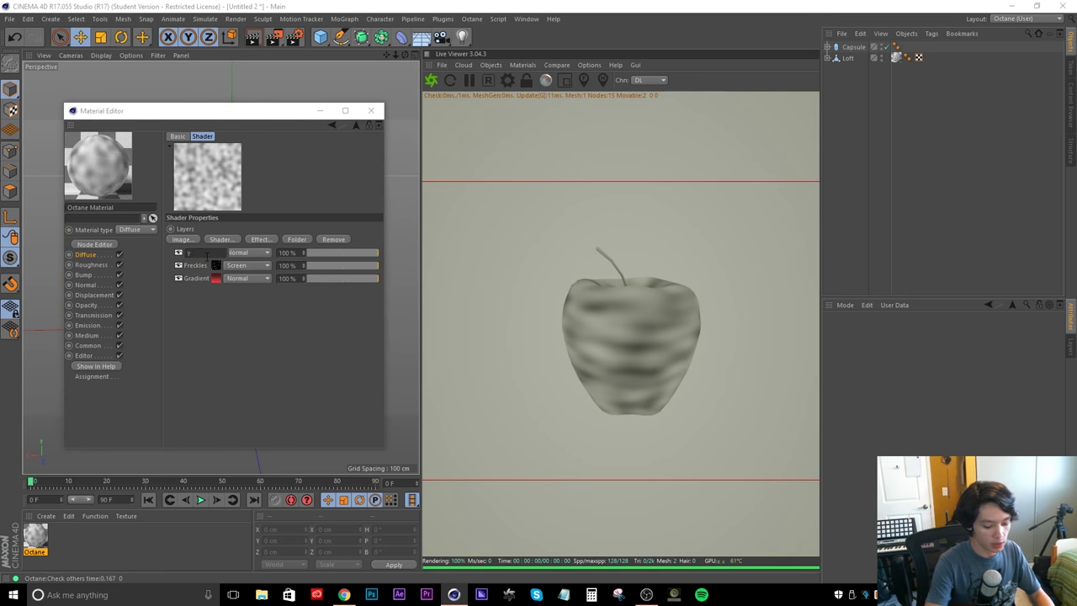
pyautogui.write(' Streaks')
pyautogui.press('Return')
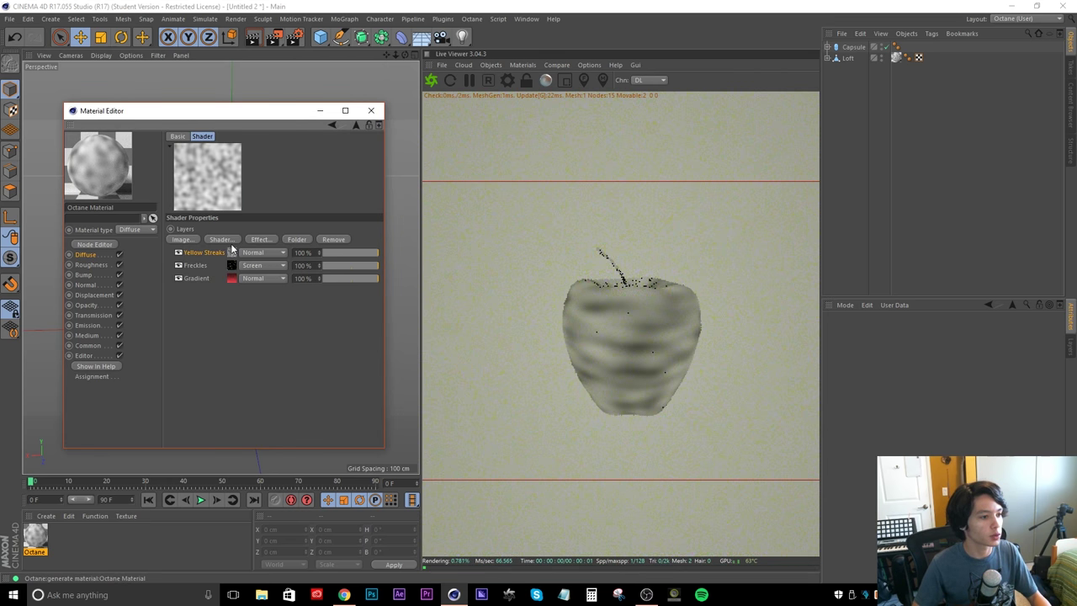
# Open the Yellow Streaks noise shader and set its noise type to Turbulence
pyautogui.click(232, 251)
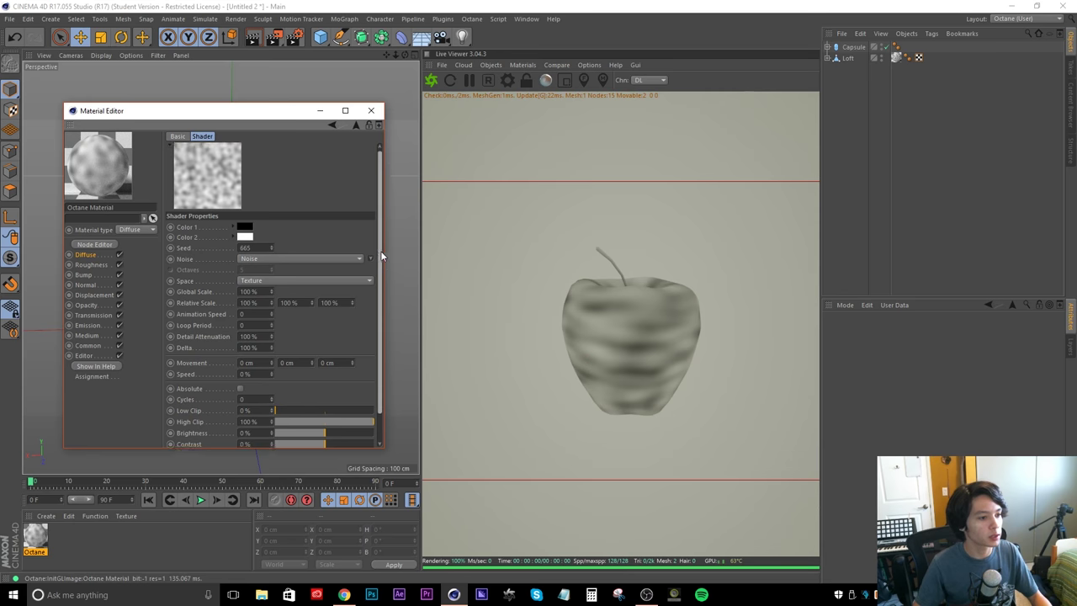
pyautogui.scroll(-2, 380, 256)
pyautogui.click(336, 226)
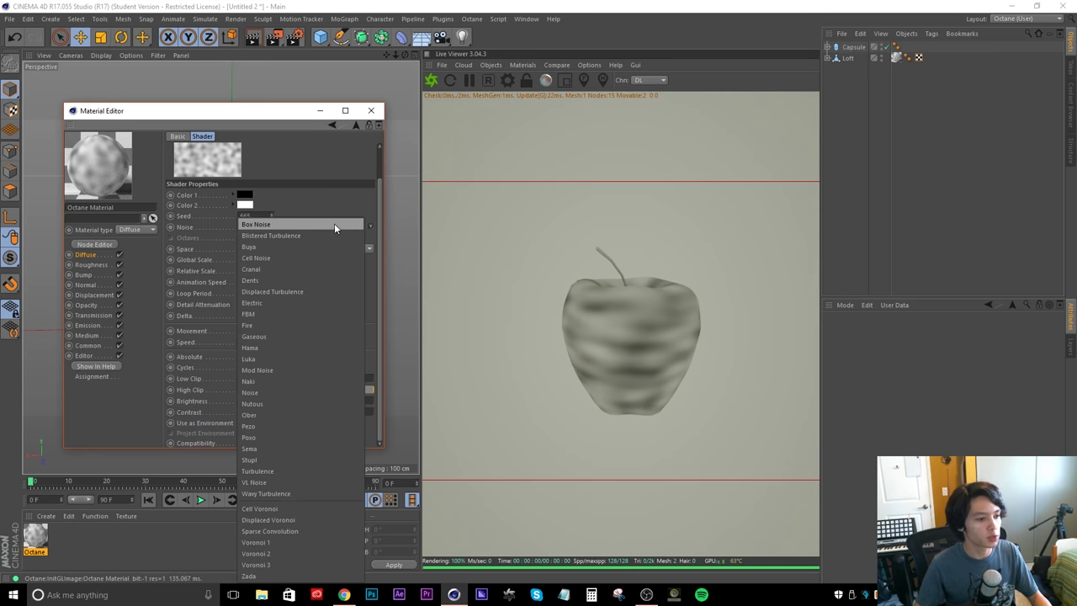
pyautogui.click(276, 470)
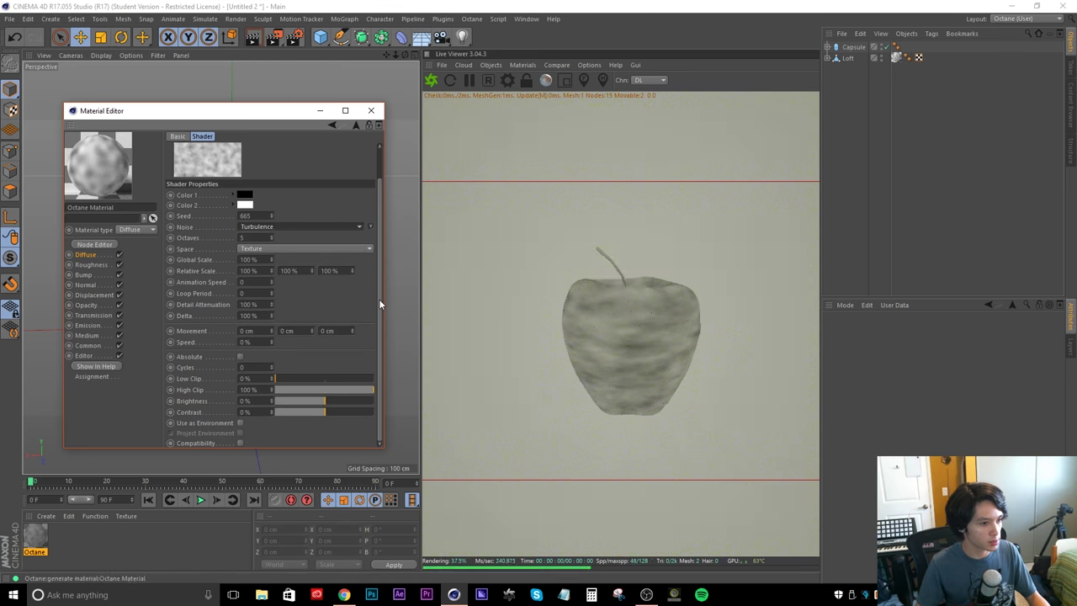
pyautogui.scroll(2, 379, 299)
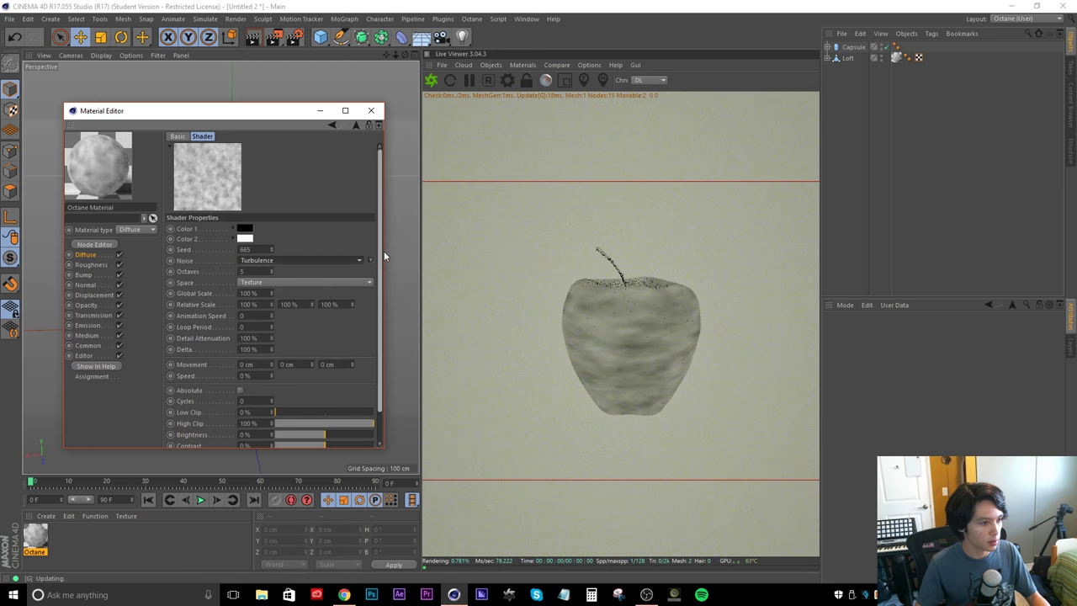
# Set the streak noise's Color 2 to a warm yellow with hue 43°, saturation 68% and value 100%
pyautogui.click(246, 239)
pyautogui.click(229, 239)
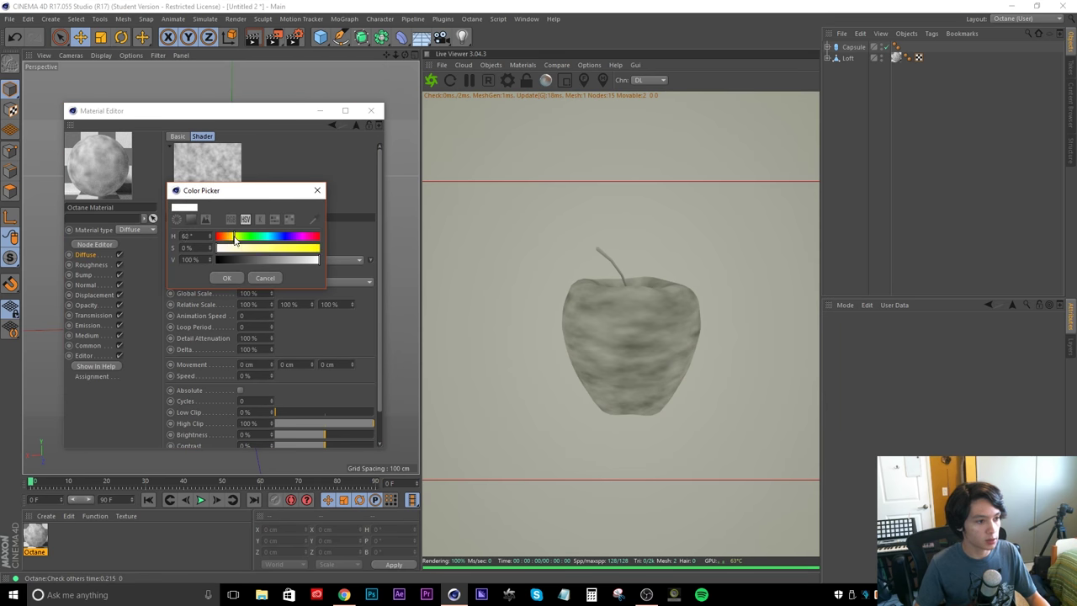
pyautogui.moveTo(229, 240); pyautogui.dragTo(227, 239)
pyautogui.click(268, 250)
pyautogui.click(290, 249)
pyautogui.click(226, 277)
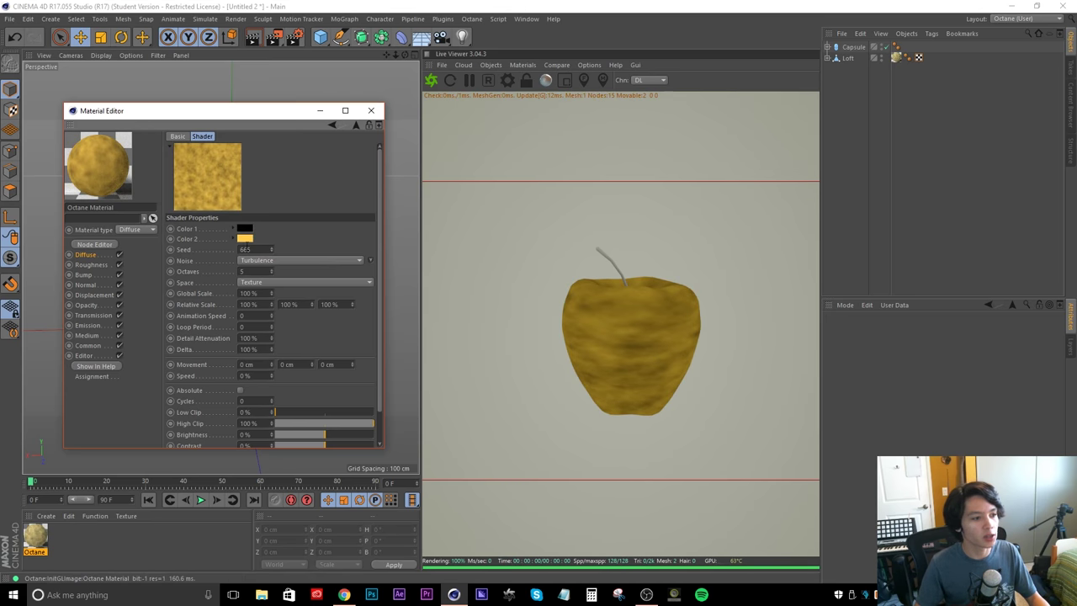
pyautogui.click(245, 238)
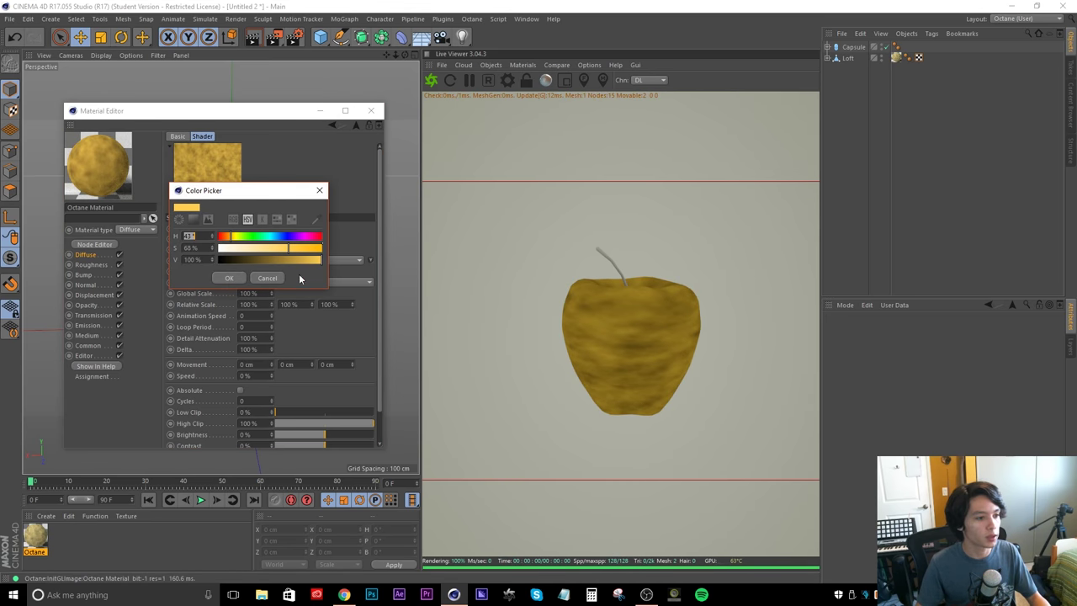
pyautogui.click(229, 278)
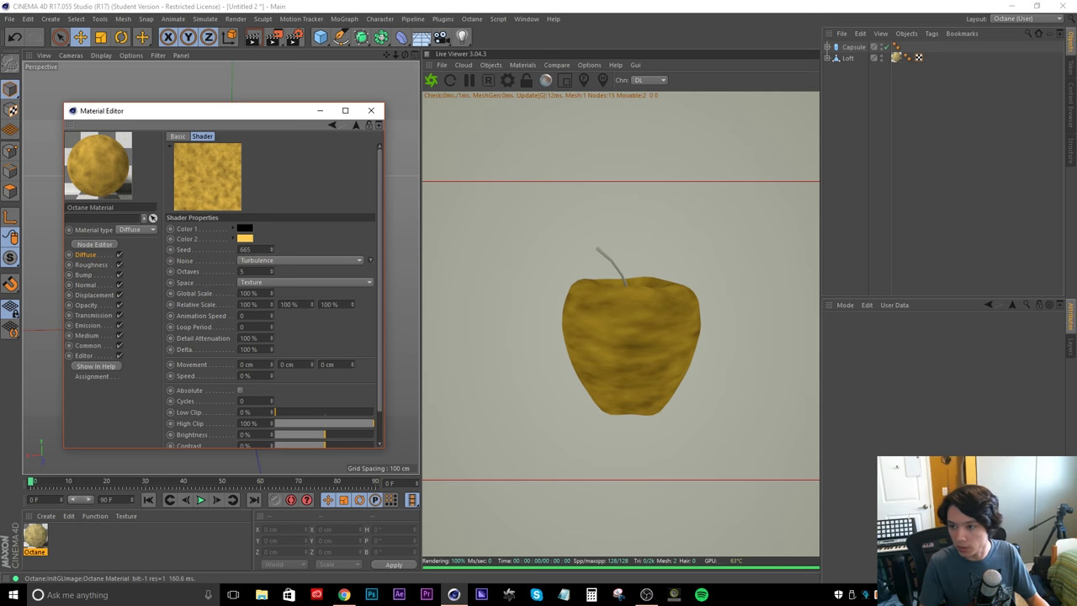
# Bring up the apple reference photo and sample a pale yellow from it for the streak noise's Color 2
pyautogui.hotkey('alt', 'Tab')
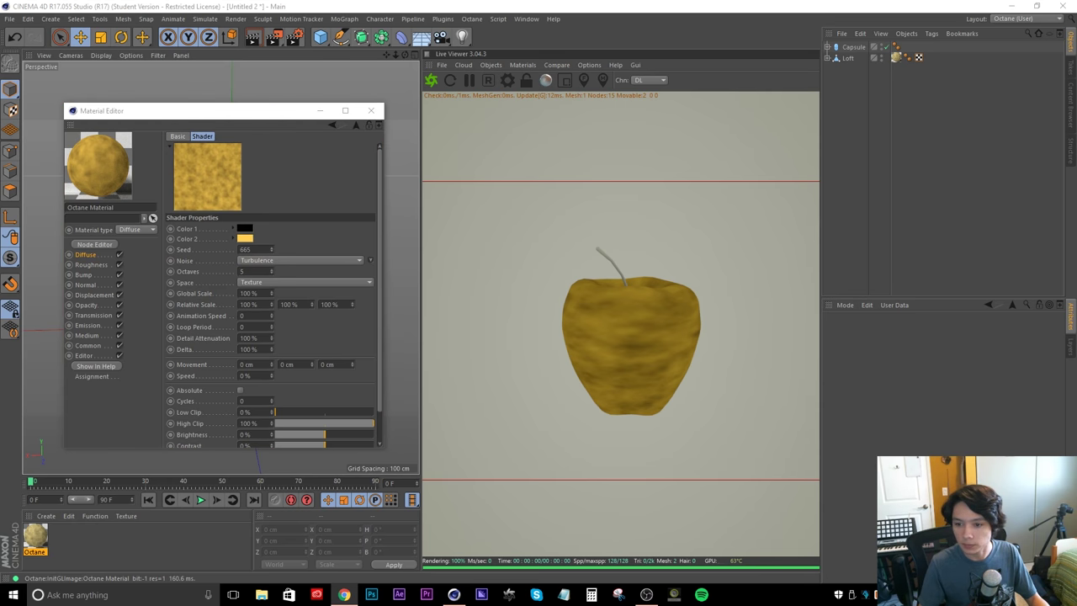
pyautogui.moveTo(1076, 133); pyautogui.dragTo(1076, 181)
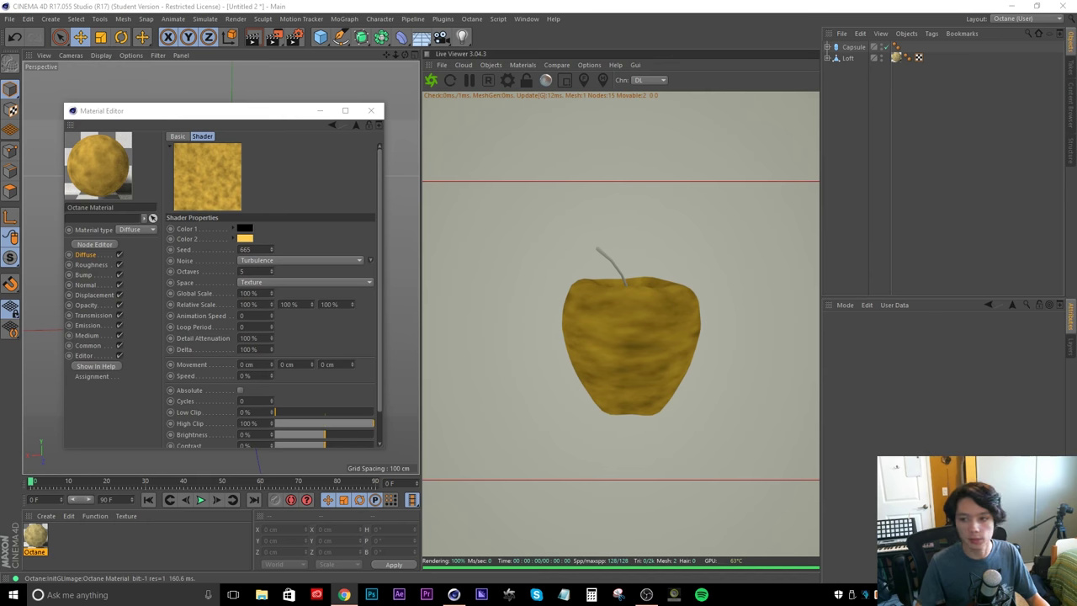
pyautogui.click(243, 239)
pyautogui.click(309, 220)
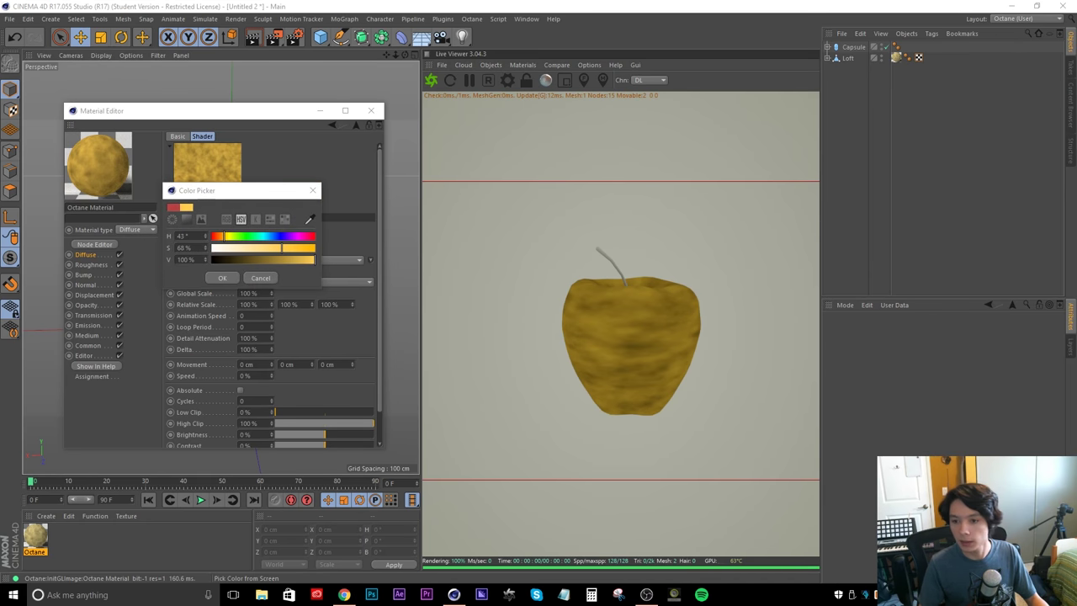
pyautogui.click(437, 305)
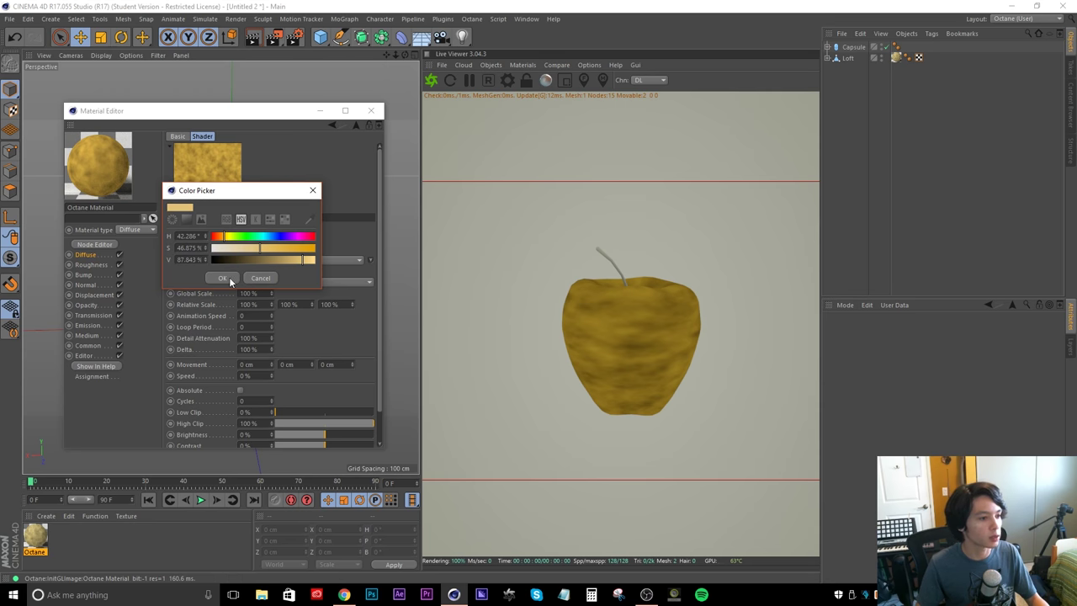
pyautogui.click(222, 277)
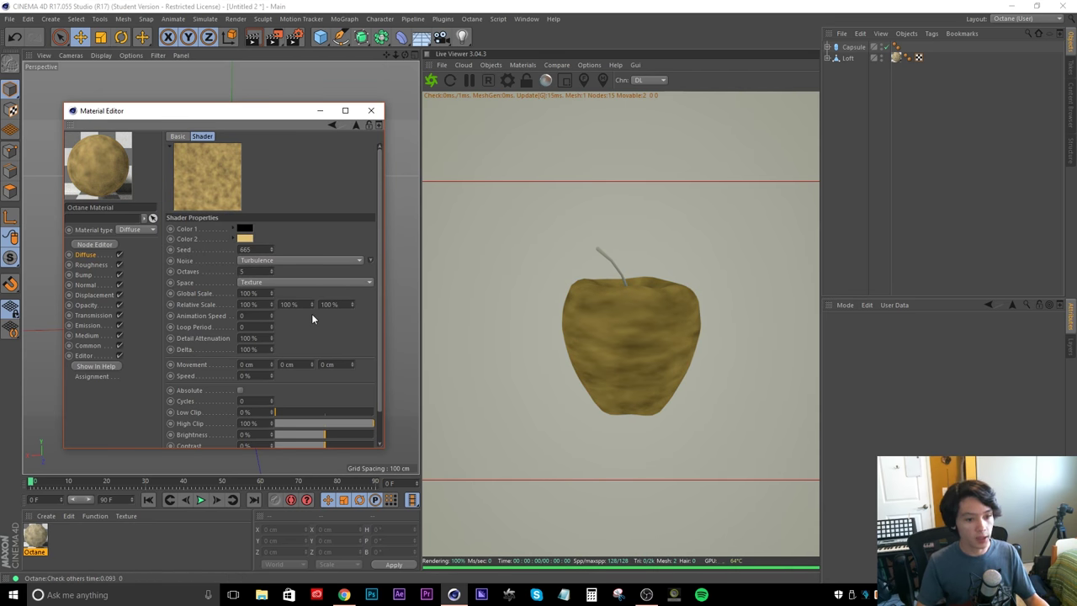
# Stretch the streak noise vertically by setting its second Relative Scale value to 500%
pyautogui.click(291, 303)
pyautogui.write('500')
pyautogui.press('Return')
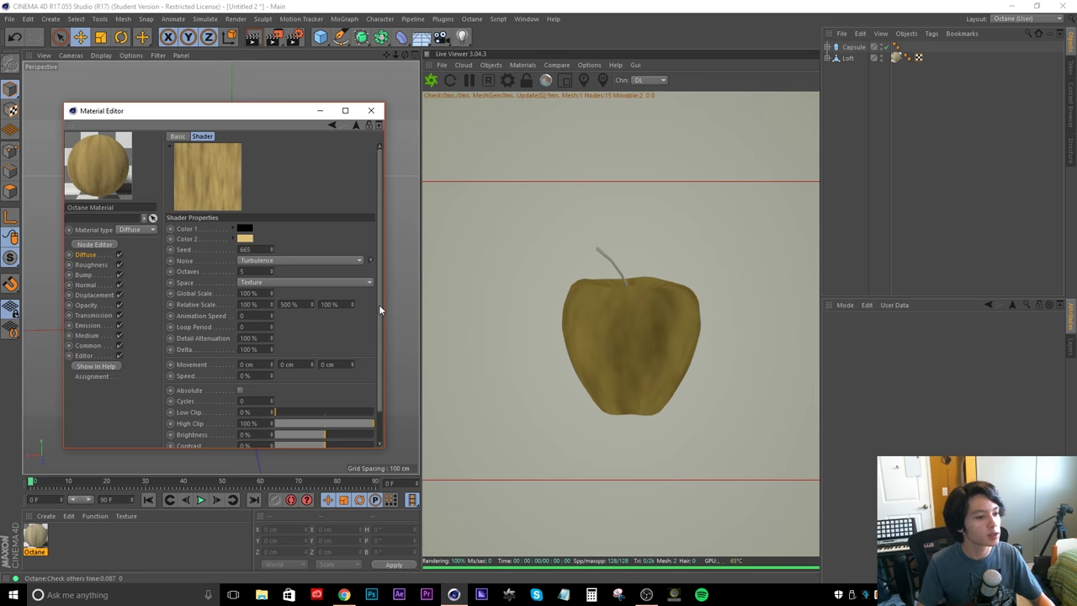
# Sharpen the streak noise by setting Low Clip to 24% and High Clip to 52%
pyautogui.scroll(-2, 379, 307)
pyautogui.moveTo(346, 389); pyautogui.dragTo(316, 392)
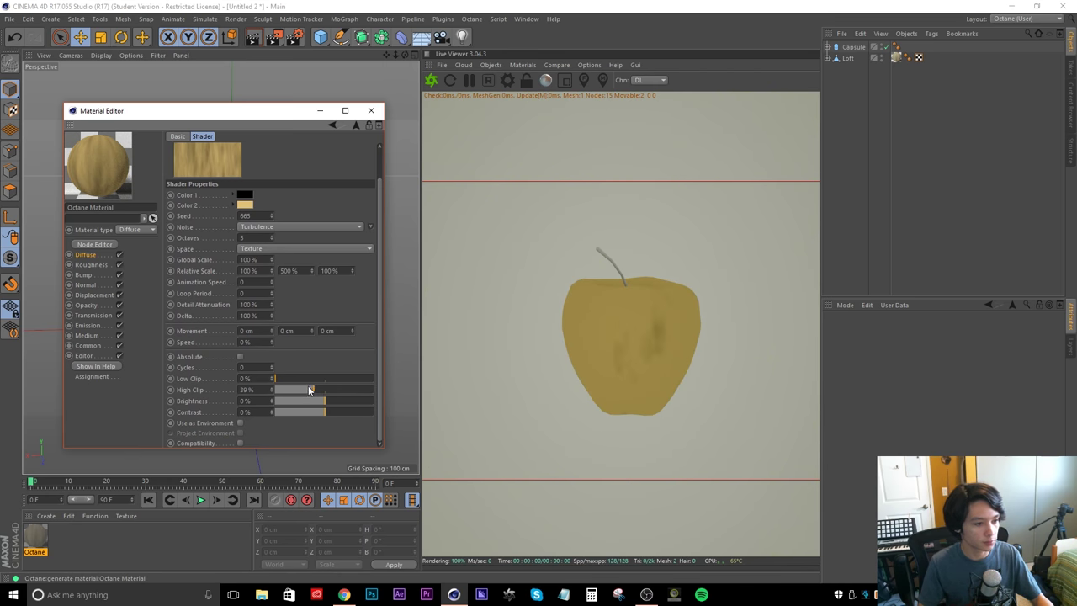
pyautogui.click(299, 378)
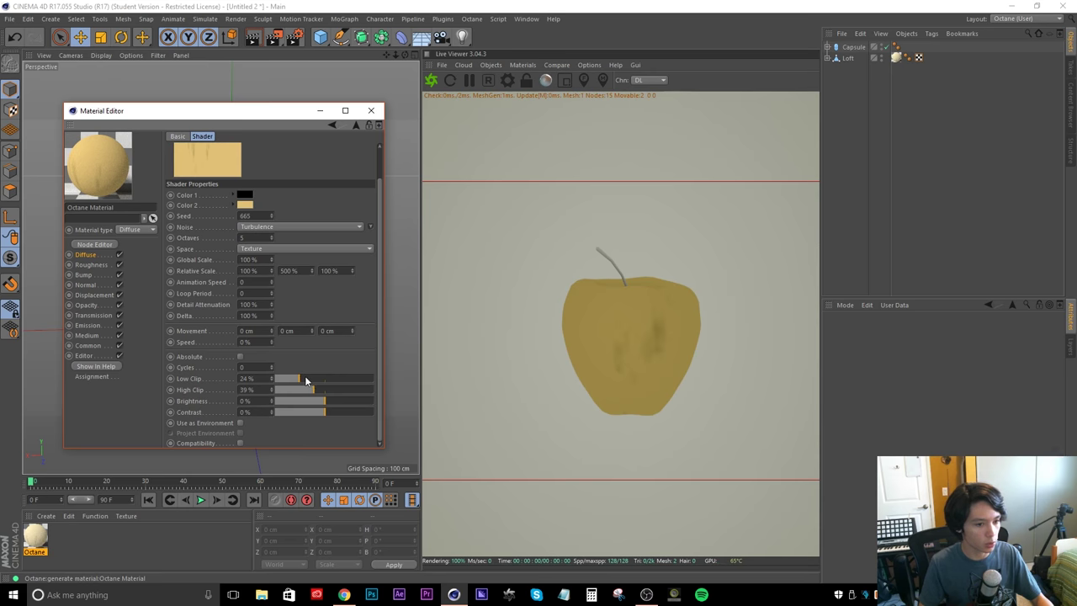
pyautogui.moveTo(328, 392)
pyautogui.mouseDown()
pyautogui.moveTo(360, 389)
pyautogui.moveTo(328, 391)
pyautogui.mouseUp()
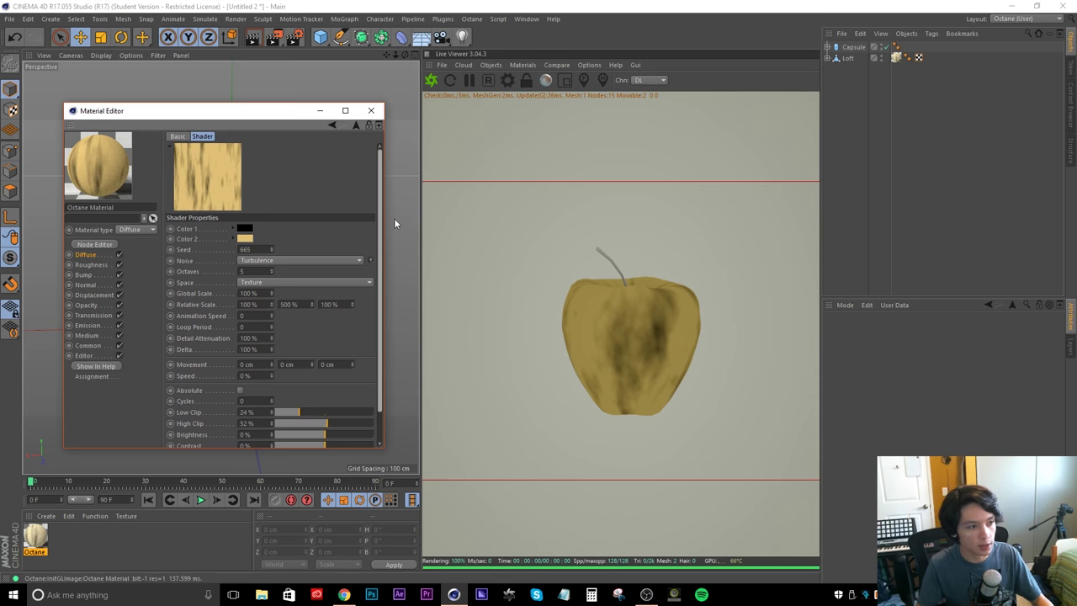
# Set the streak noise's Color 2 to black by lowering its value to 0%
pyautogui.click(244, 228)
pyautogui.click(270, 249)
pyautogui.moveTo(270, 249); pyautogui.dragTo(205, 254)
pyautogui.click(226, 267)
pyautogui.click(244, 238)
pyautogui.moveTo(273, 260); pyautogui.dragTo(213, 265)
pyautogui.click(224, 280)
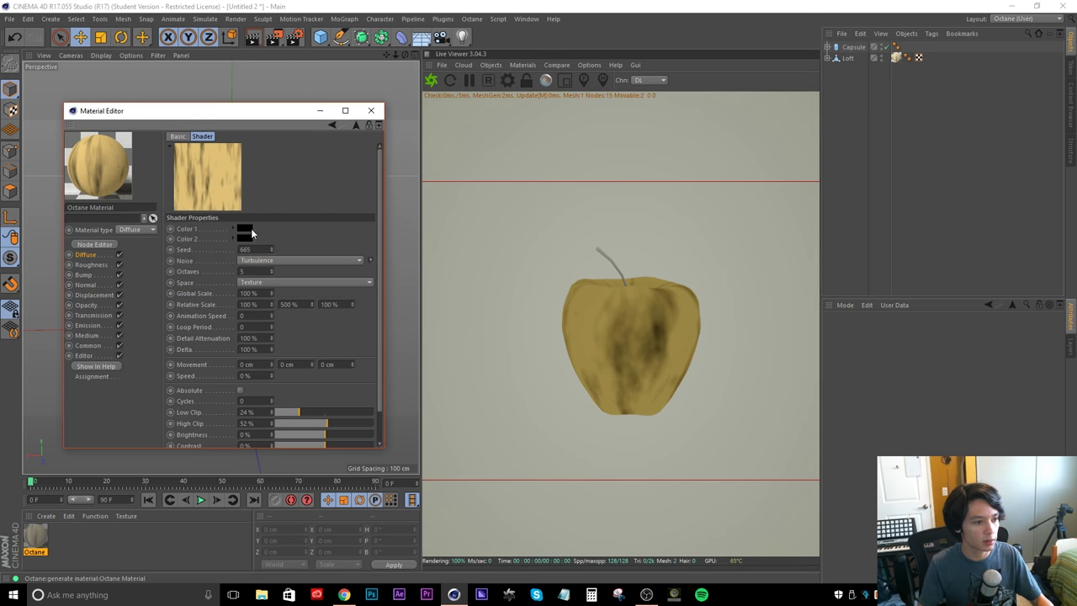
# Sample a yellow from the apple reference photo for the streak noise's Color 1 and raise its saturation above 50%
pyautogui.click(244, 229)
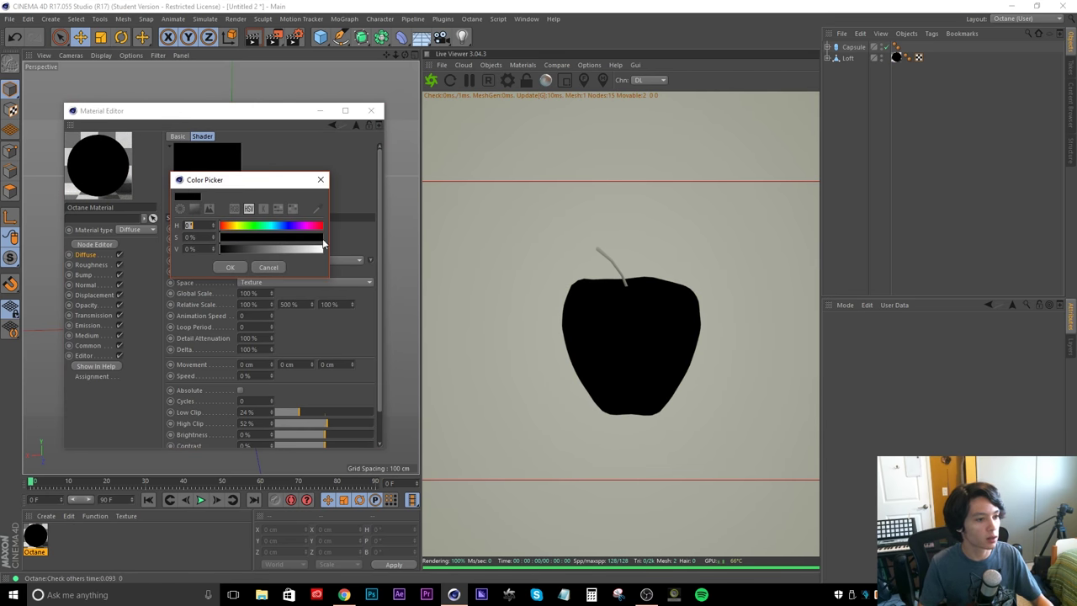
pyautogui.click(317, 209)
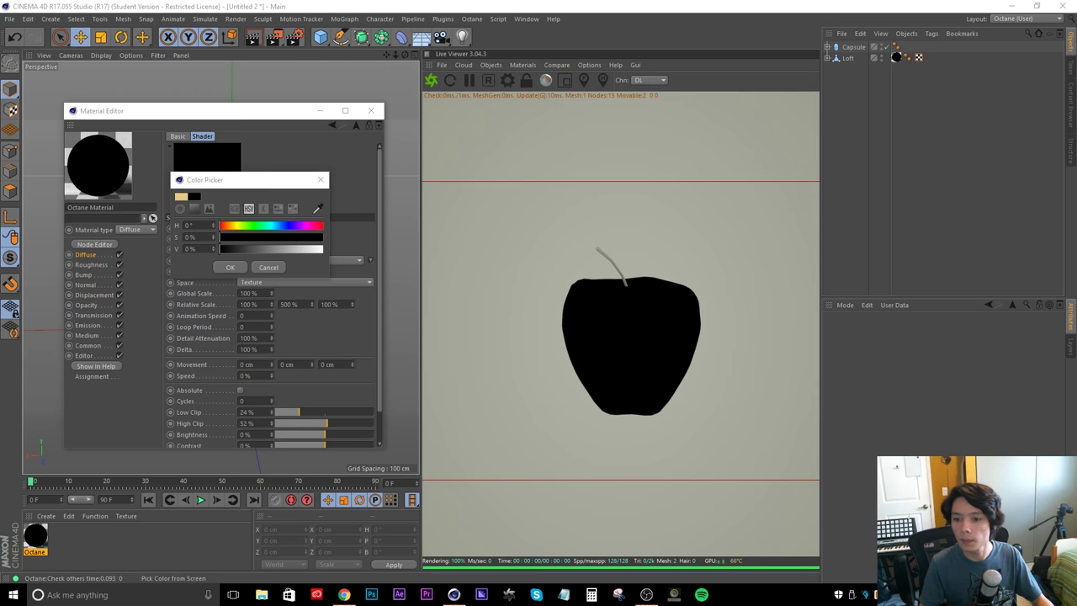
pyautogui.click(1076, 333)
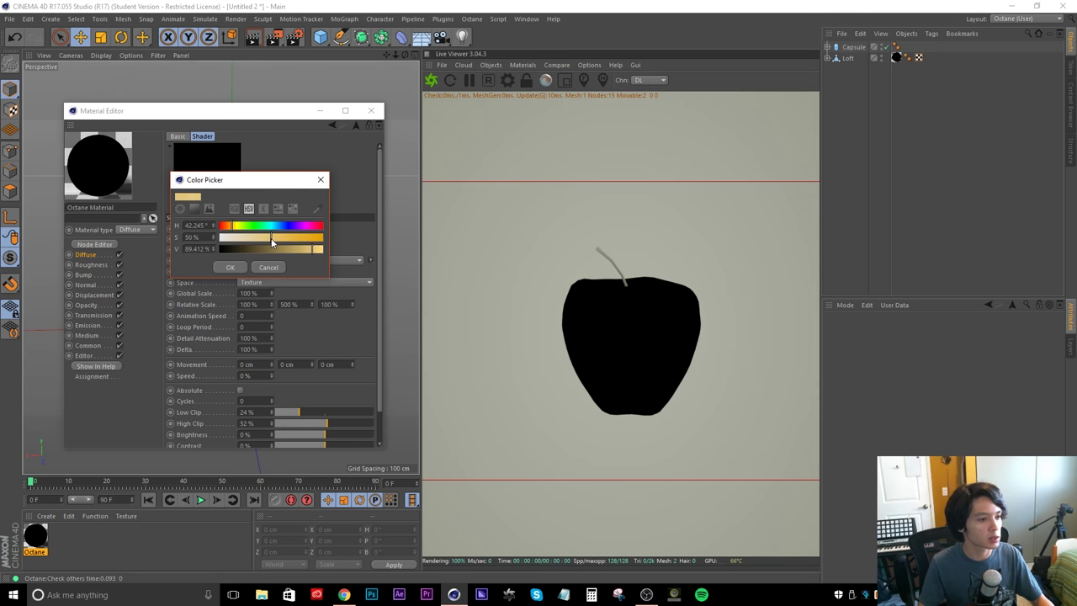
pyautogui.moveTo(281, 244); pyautogui.dragTo(286, 240)
pyautogui.press('Return')
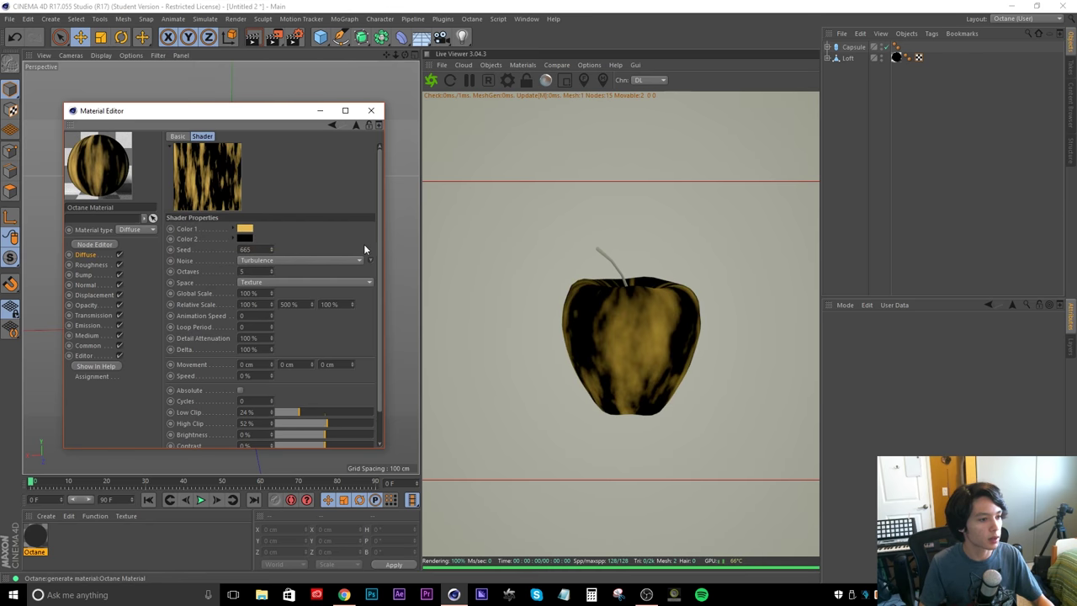
# Return to the layer stack and set the Yellow Streaks layer's blend mode to Screen
pyautogui.scroll(-3, 370, 303)
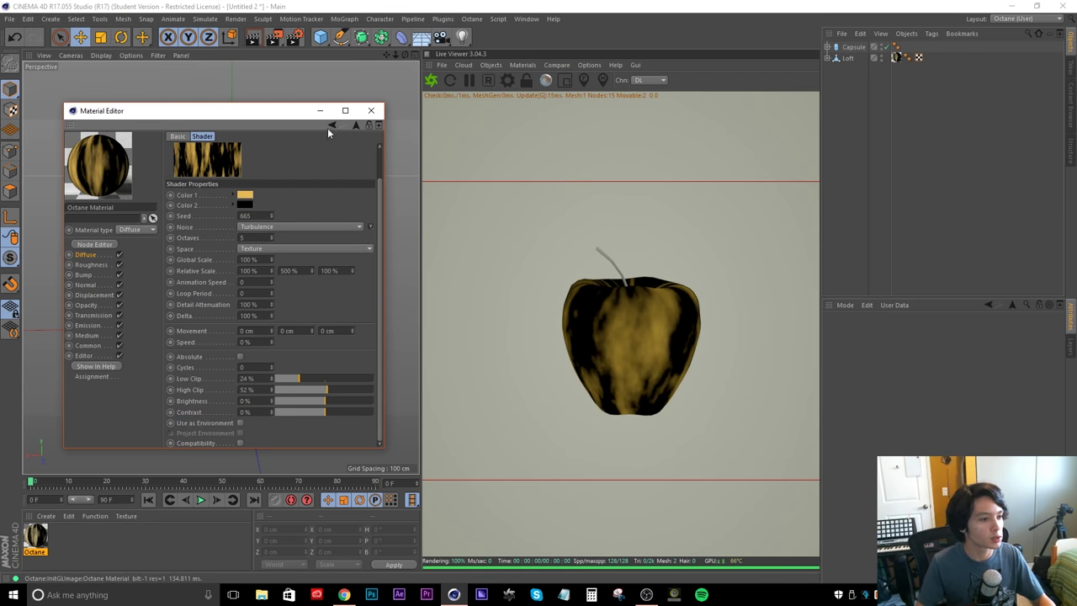
pyautogui.click(356, 125)
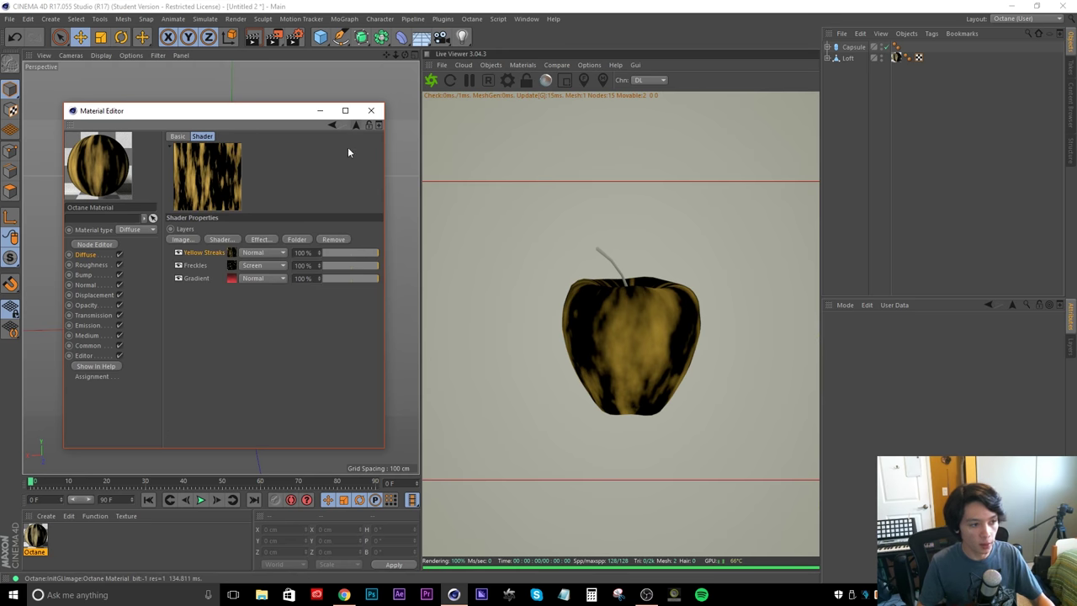
pyautogui.click(258, 253)
pyautogui.click(257, 291)
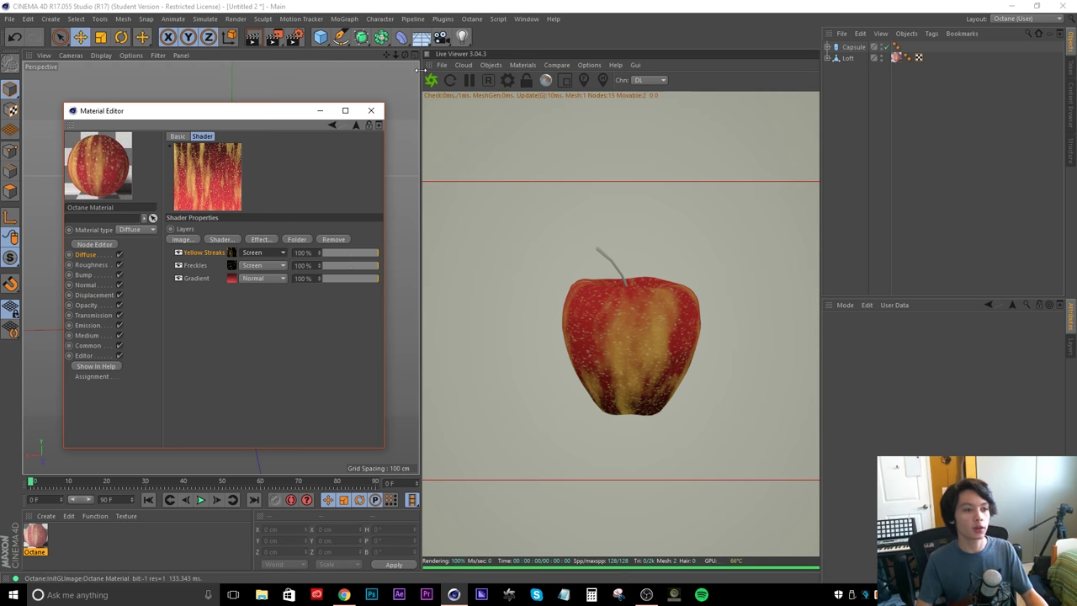
# Lower the High Clip of the Yellow Streaks noise to thin out the yellow streaks on the apple
pyautogui.click(371, 110)
pyautogui.keyDown('alt'); pyautogui.moveTo(200, 268); pyautogui.dragTo(201, 202); pyautogui.keyUp('alt')
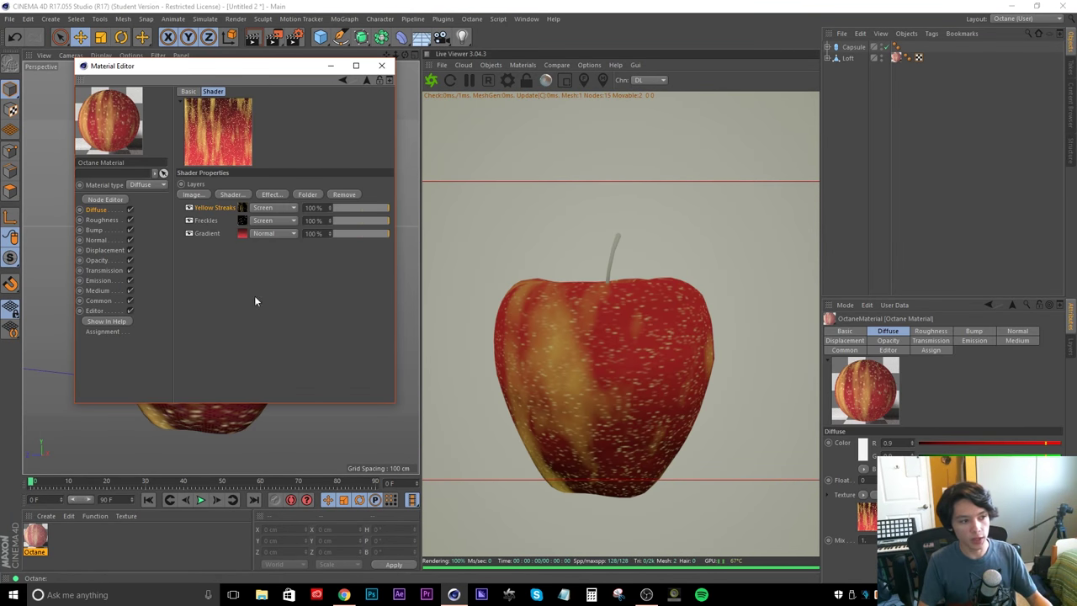
pyautogui.click(242, 207)
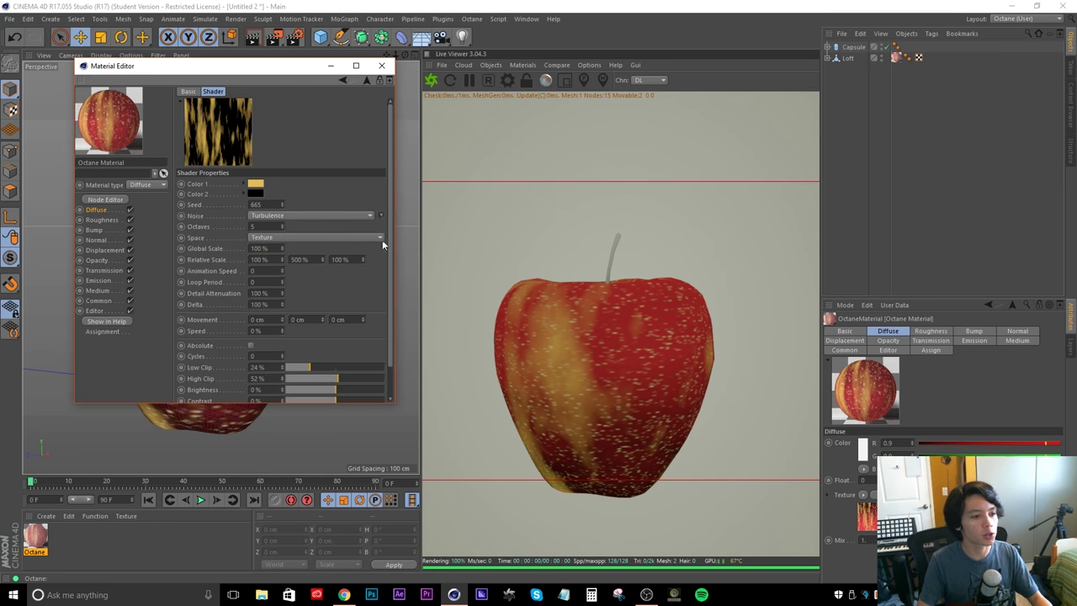
pyautogui.moveTo(393, 240); pyautogui.dragTo(393, 273)
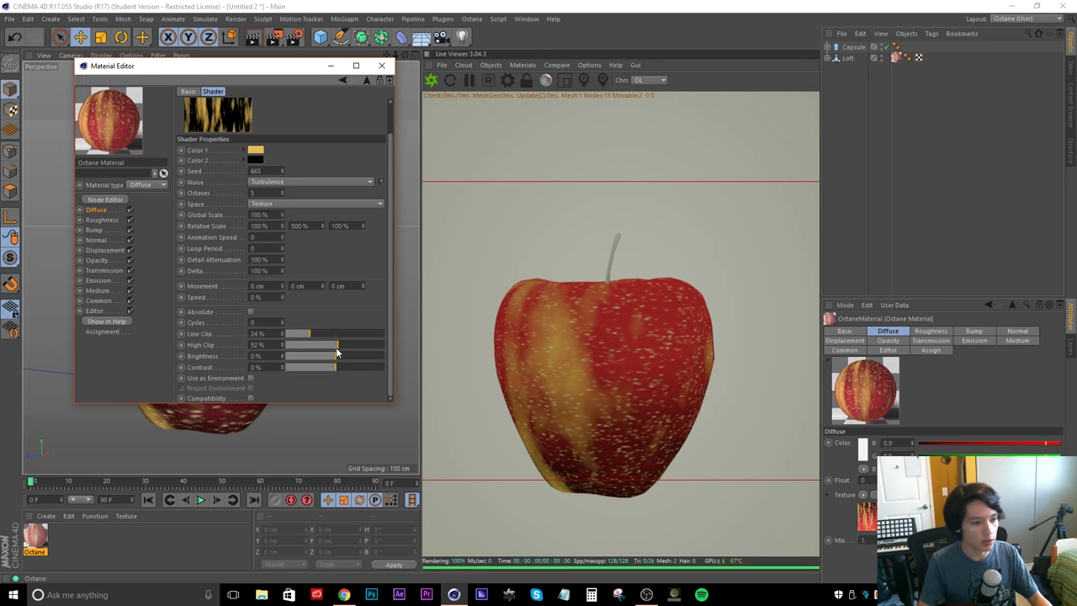
pyautogui.moveTo(334, 348); pyautogui.dragTo(323, 349)
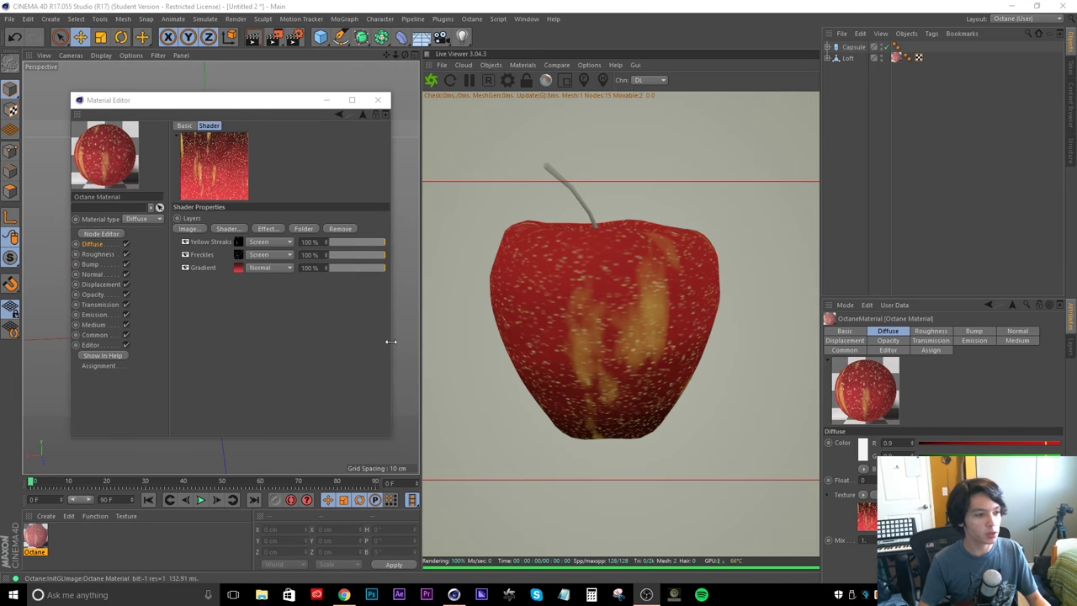
# Add a second Gradient layer above Yellow Streaks, with its type set to 2D - V and its angle to 180°
pyautogui.click(246, 269)
pyautogui.click(226, 229)
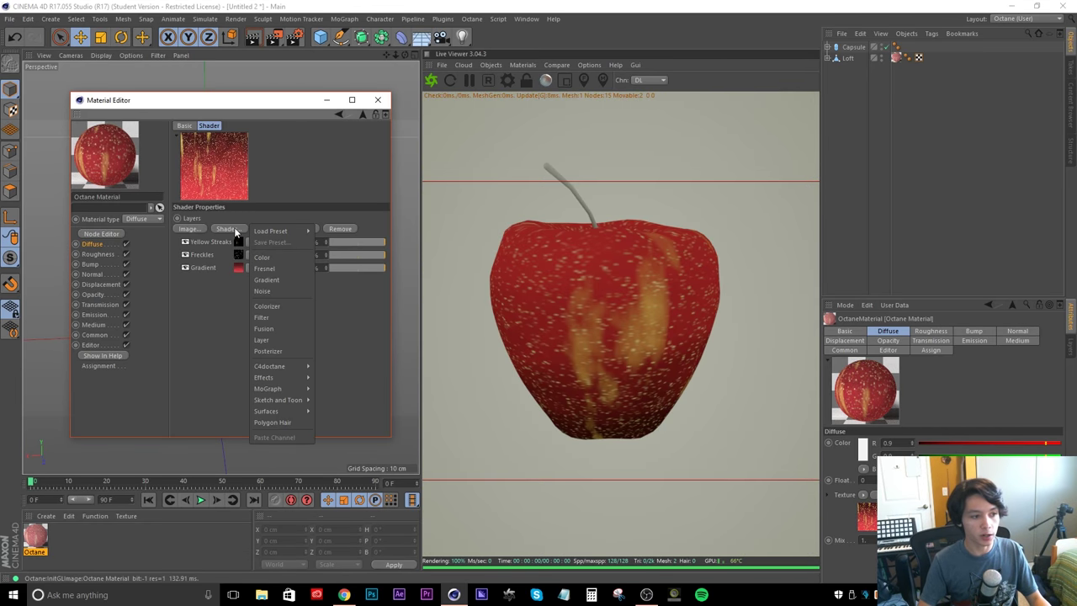
pyautogui.click(268, 280)
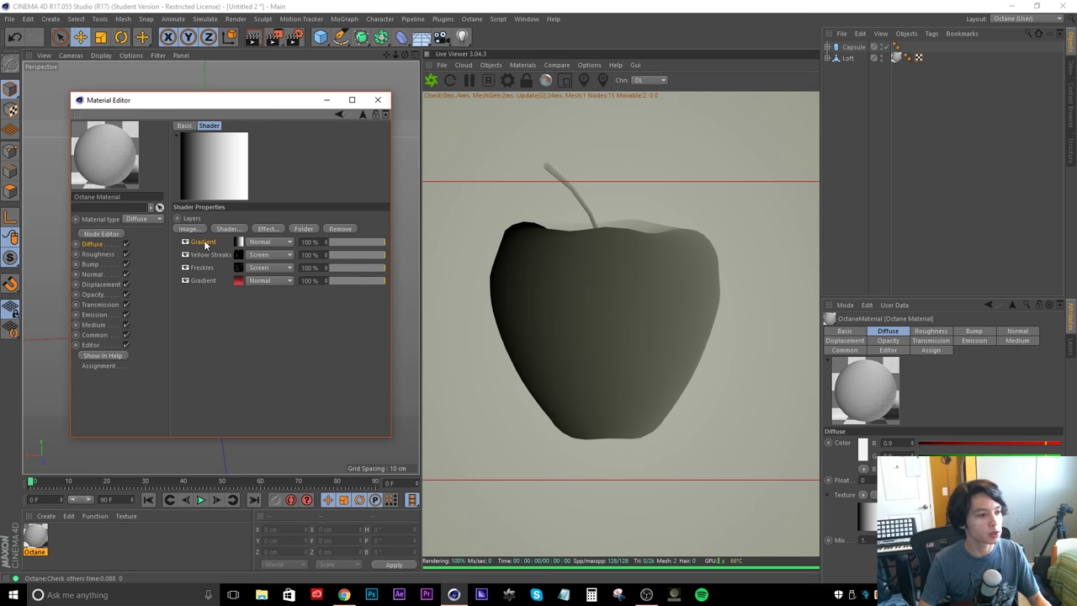
pyautogui.click(237, 243)
pyautogui.click(226, 235)
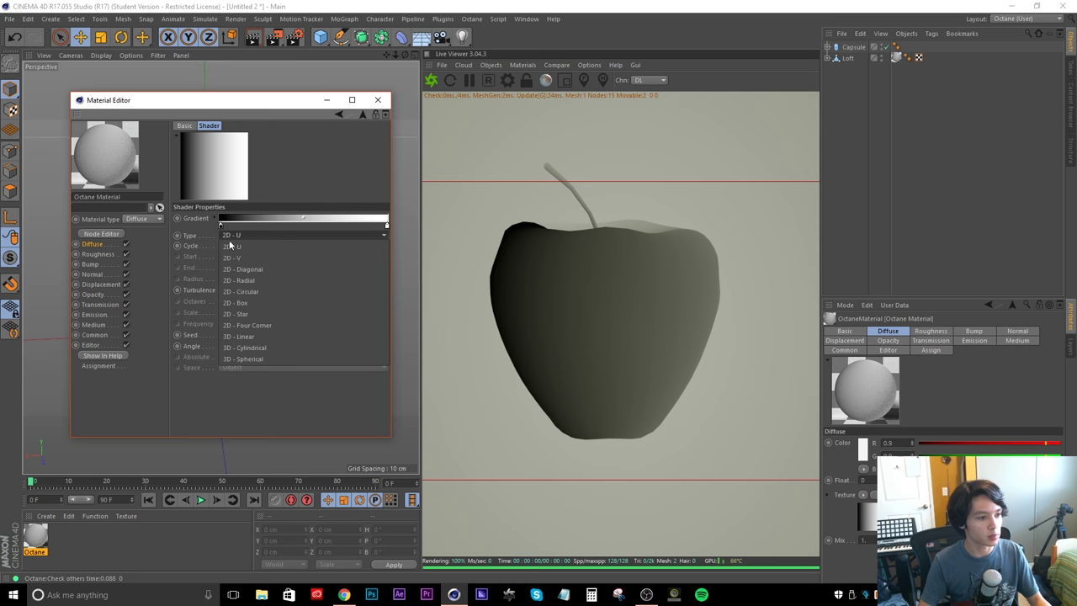
pyautogui.click(236, 247)
pyautogui.moveTo(235, 346); pyautogui.dragTo(186, 340)
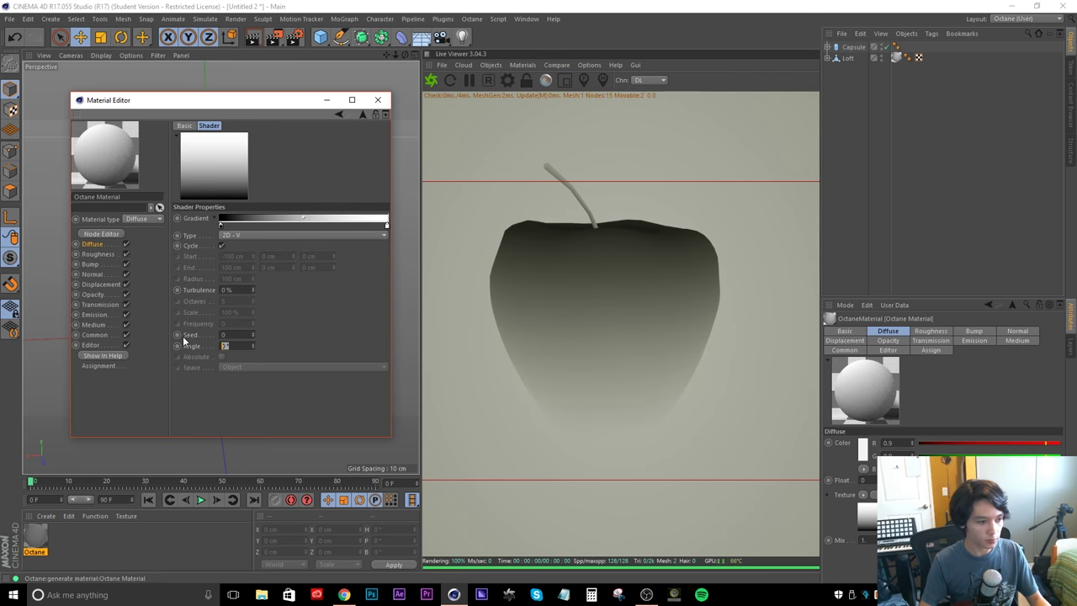
pyautogui.write('180')
pyautogui.press('Return')
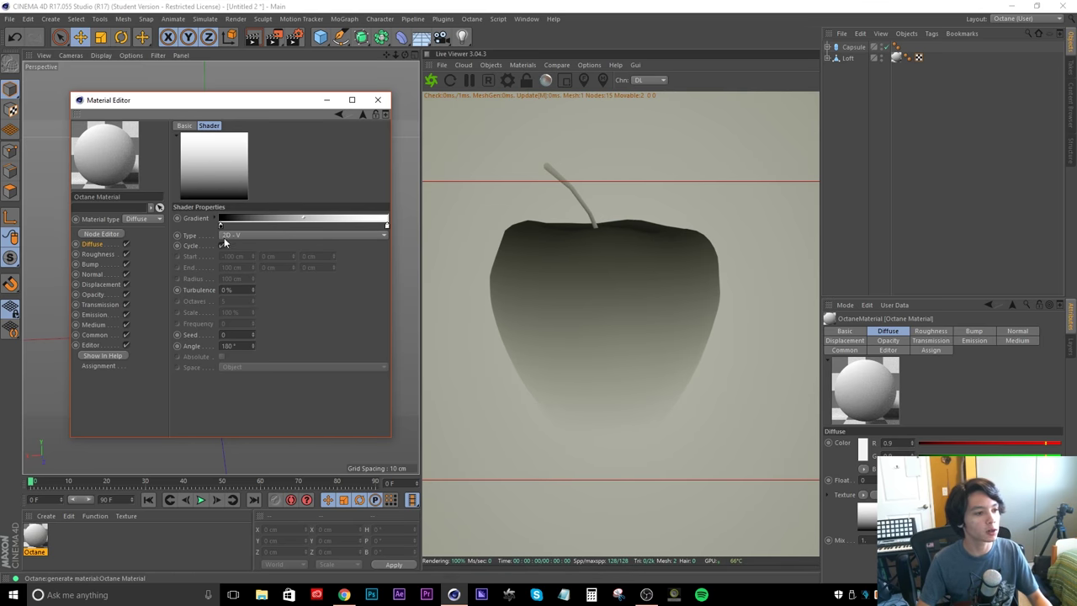
# Recolor the new gradient's black knot dark red with hue 360° and saturation 100%, and shift the midpoint toward the white end
pyautogui.click(221, 228)
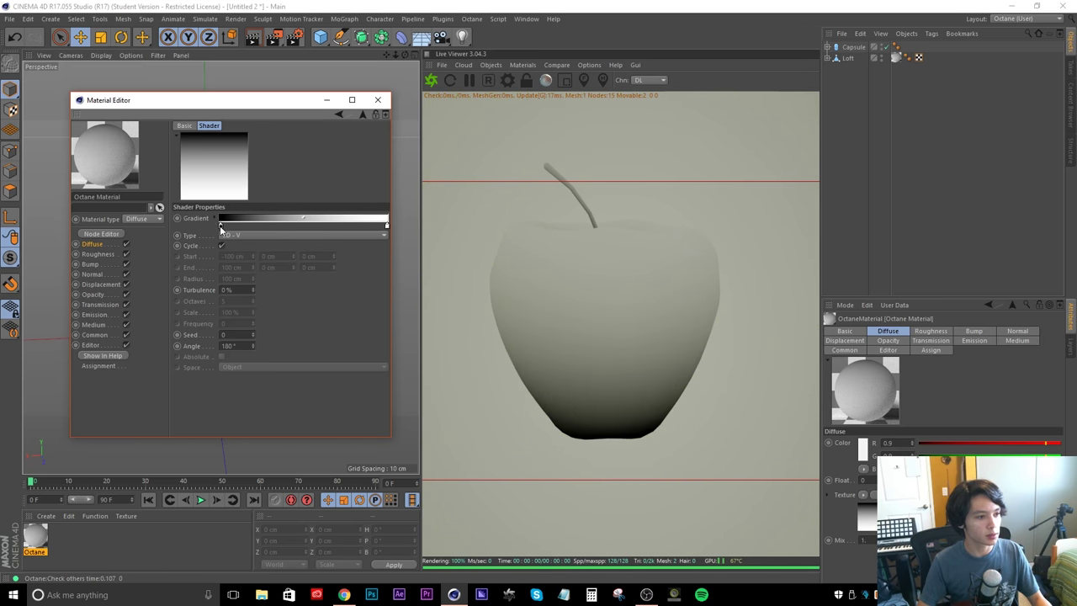
pyautogui.doubleClick(220, 225)
pyautogui.moveTo(262, 228); pyautogui.dragTo(281, 228)
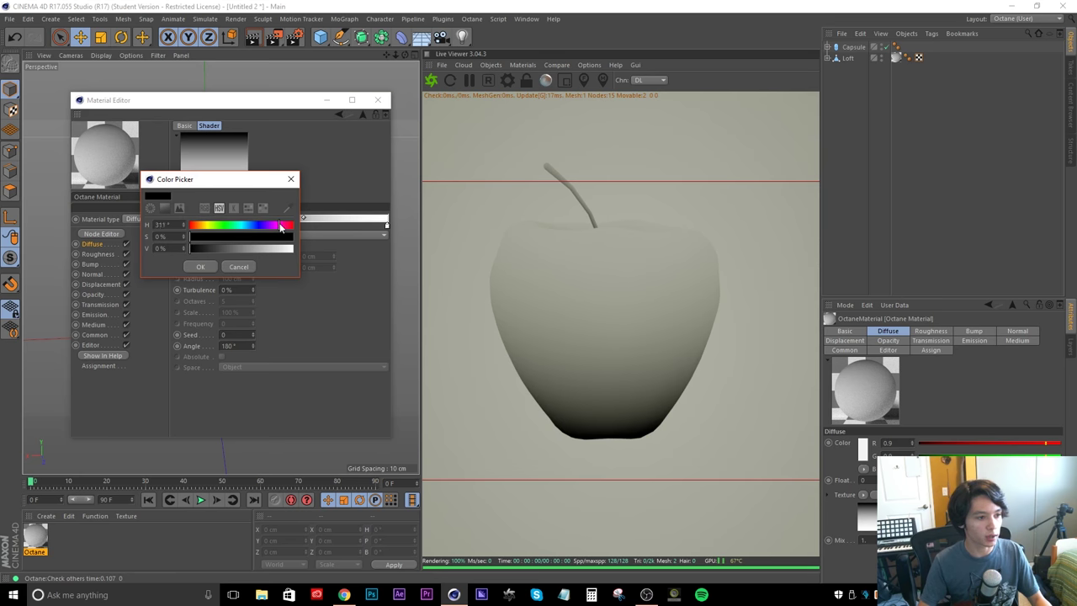
pyautogui.moveTo(216, 239); pyautogui.dragTo(264, 249)
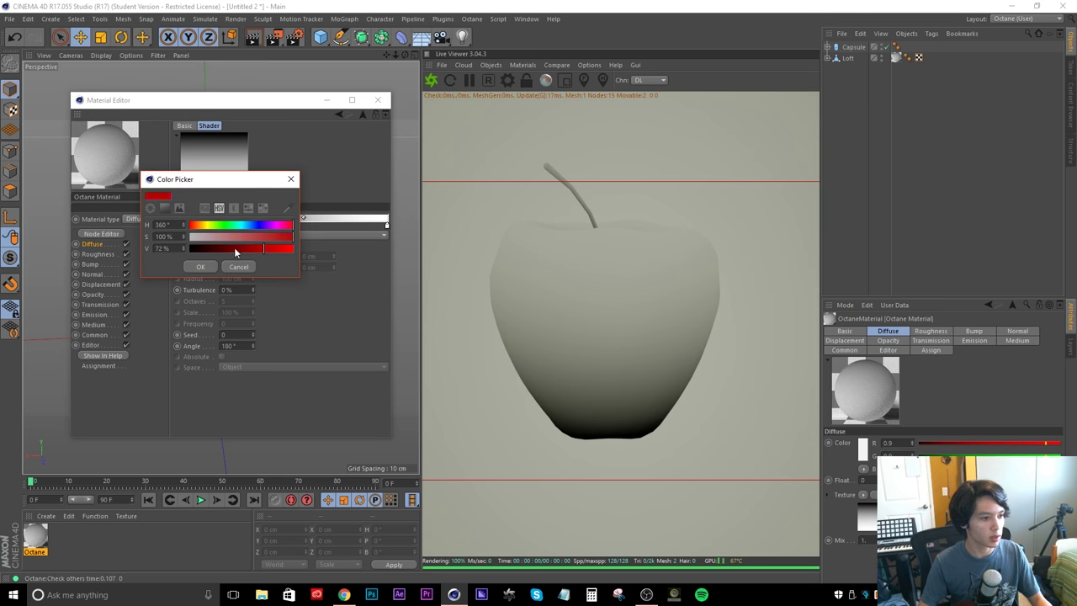
pyautogui.click(202, 266)
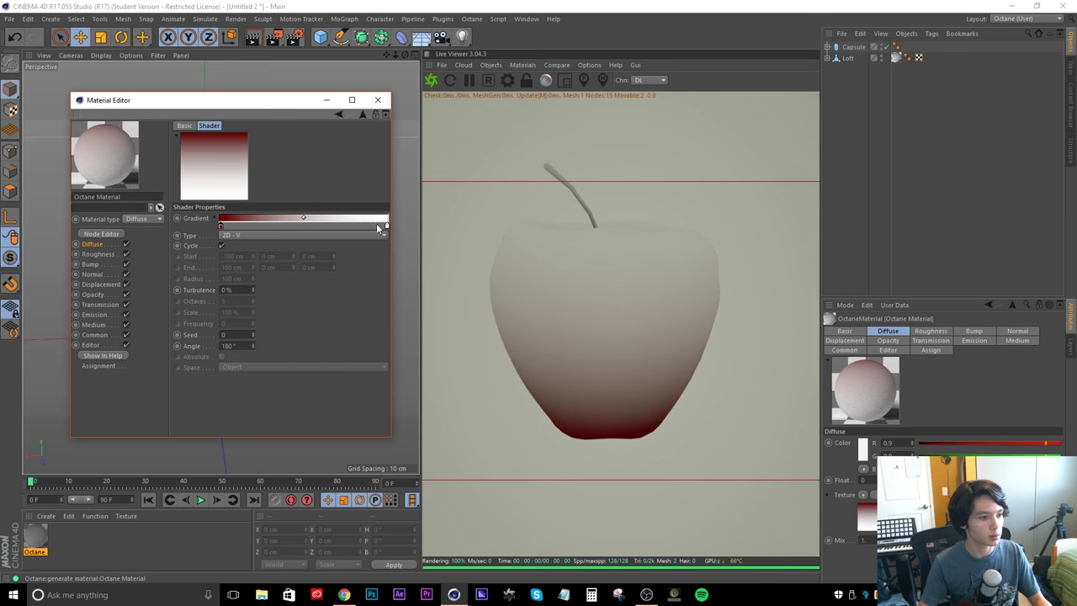
pyautogui.moveTo(304, 218); pyautogui.dragTo(354, 221)
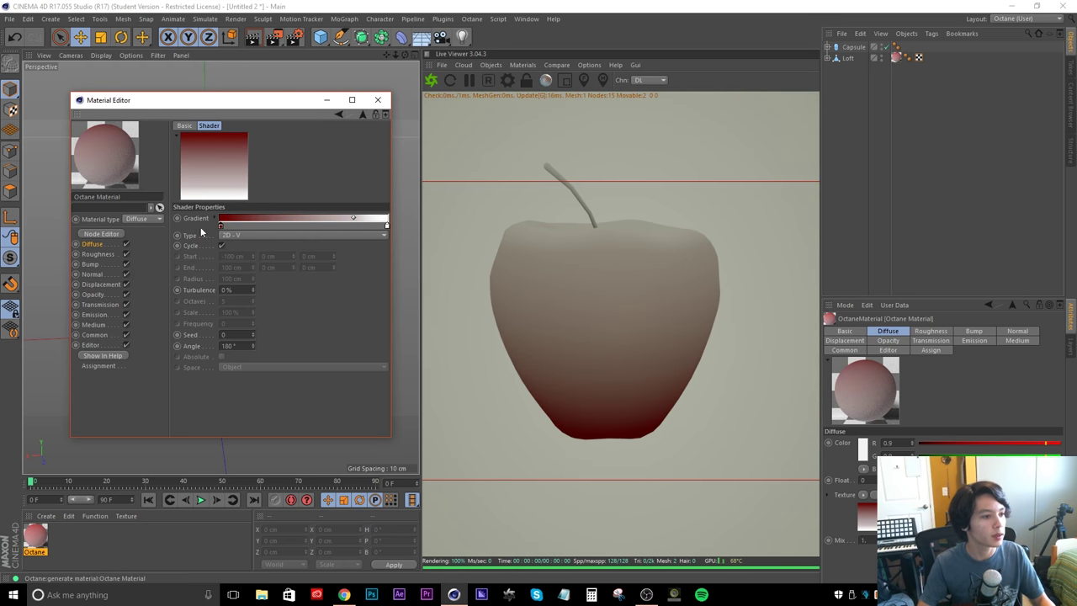
# Blend the top gradient layer with Multiply at 35% strength and name it Color Overlay
pyautogui.click(363, 115)
pyautogui.click(269, 242)
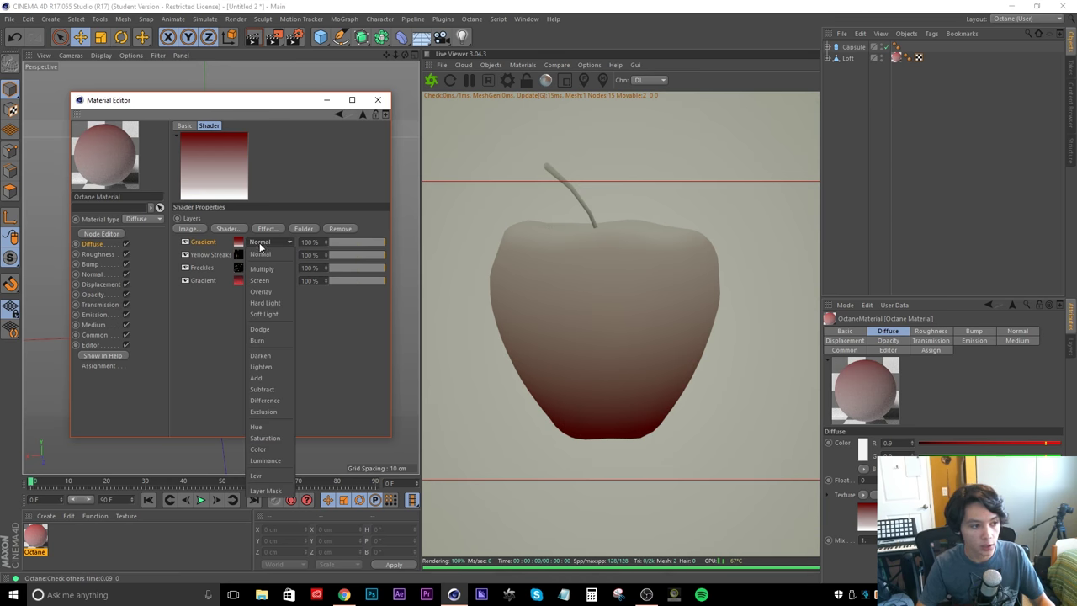
pyautogui.click(268, 267)
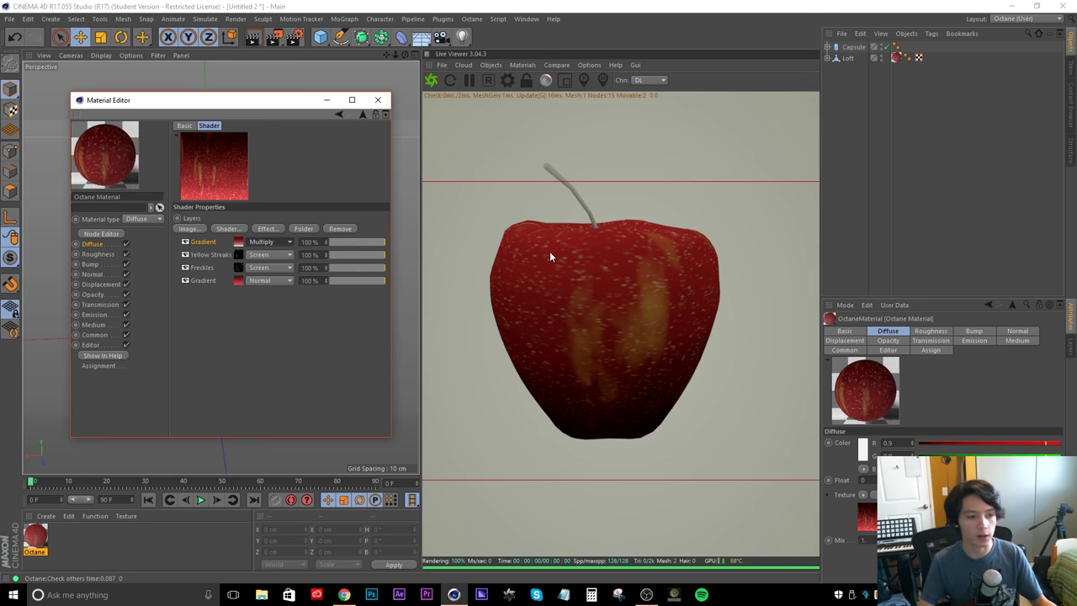
pyautogui.click(350, 241)
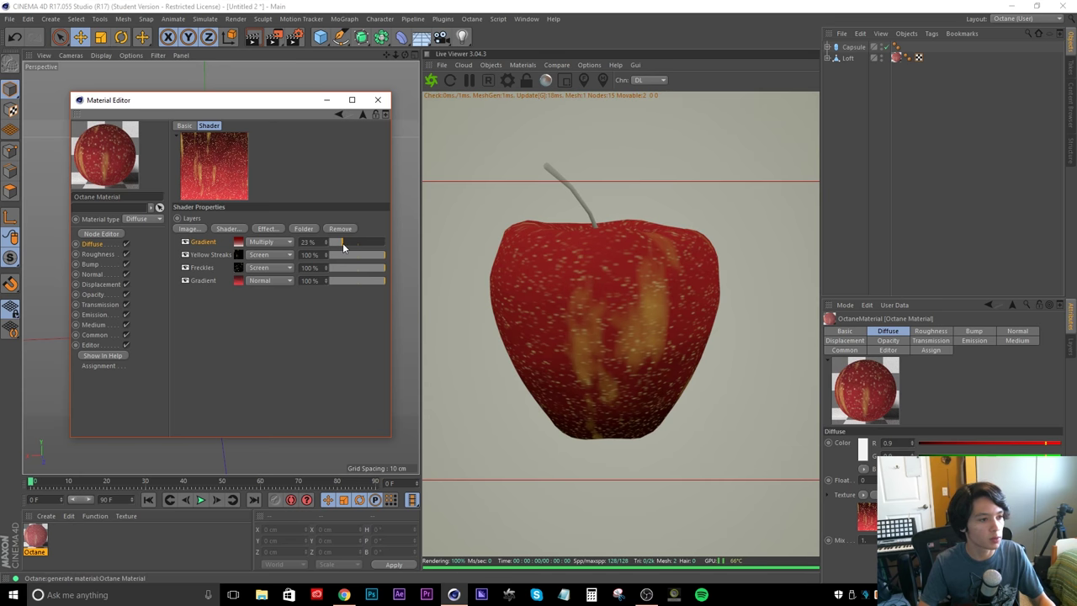
pyautogui.moveTo(342, 242); pyautogui.dragTo(350, 242)
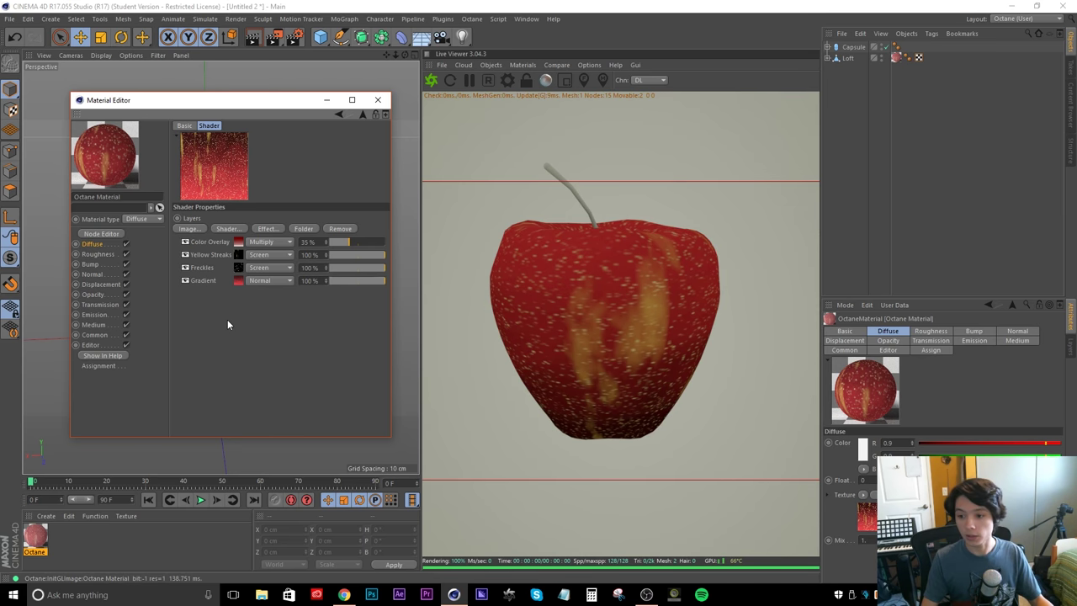
# Add a Noise layer above Color Overlay and set its Global Scale to 5%
pyautogui.click(233, 228)
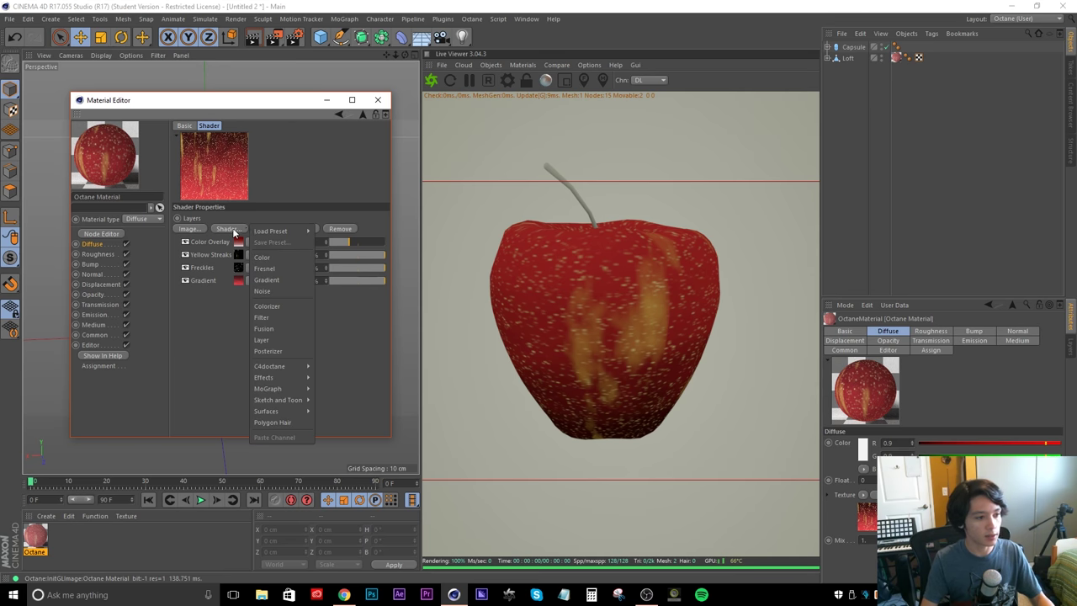
pyautogui.click(288, 283)
pyautogui.hotkey('ctrl', 'z')
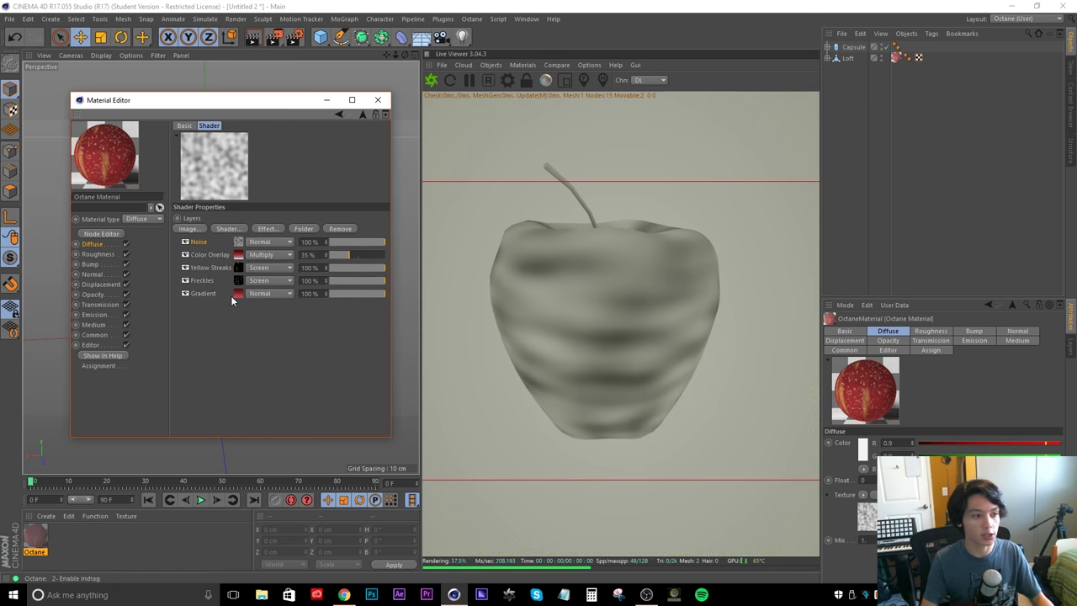
pyautogui.click(238, 242)
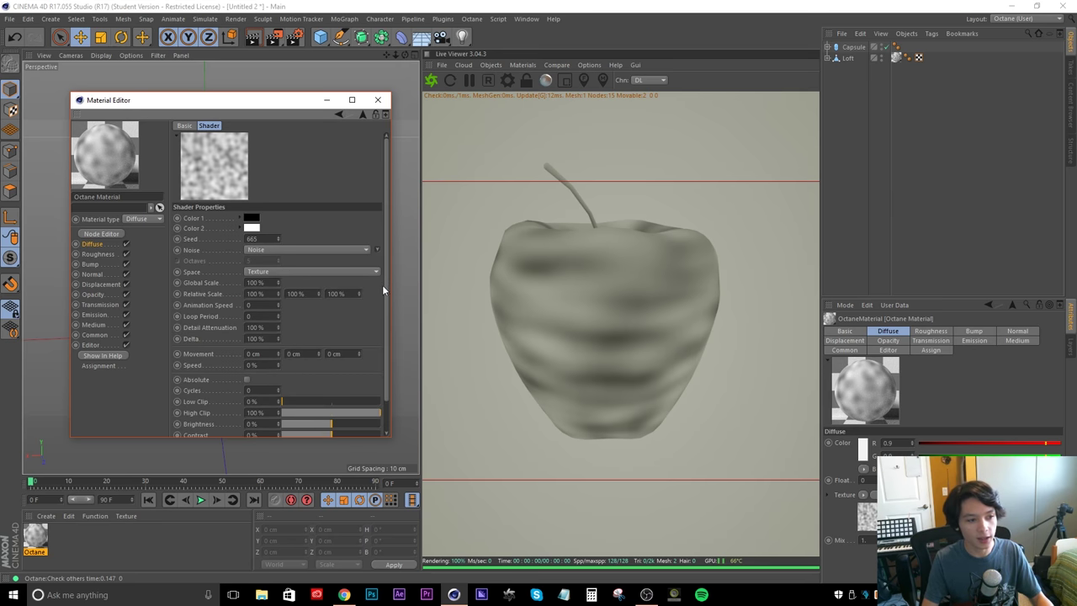
pyautogui.click(272, 250)
pyautogui.click(325, 200)
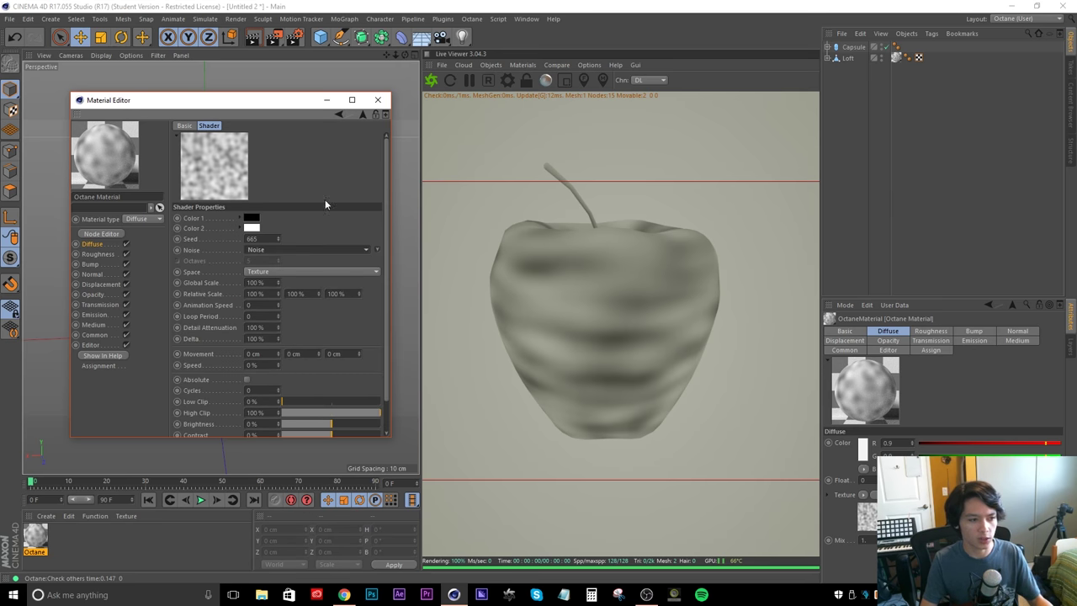
pyautogui.scroll(-2, 386, 285)
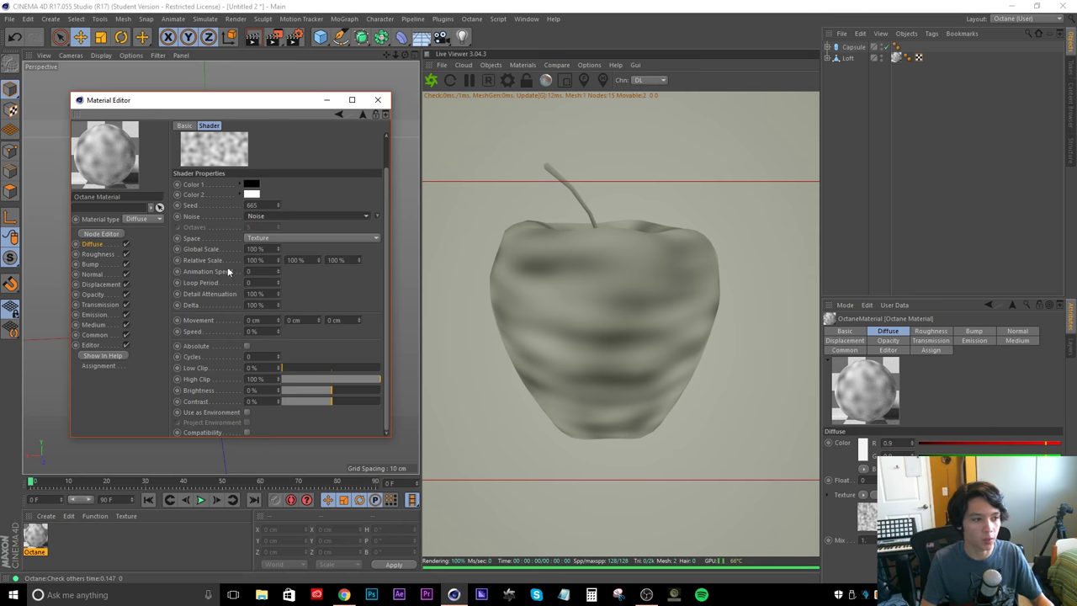
pyautogui.click(255, 249)
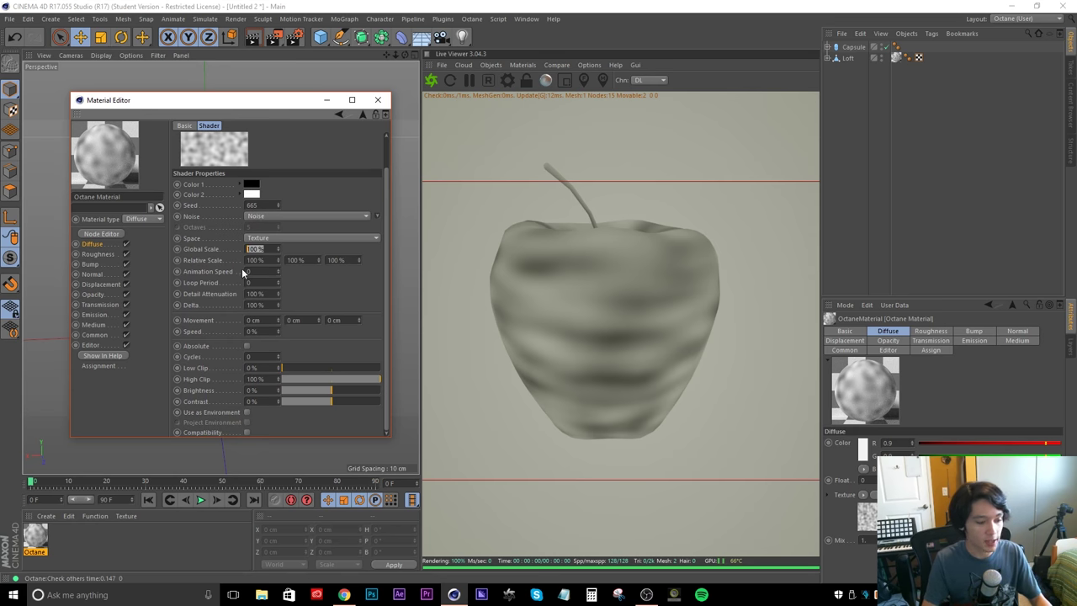
pyautogui.write('5')
pyautogui.press('Return')
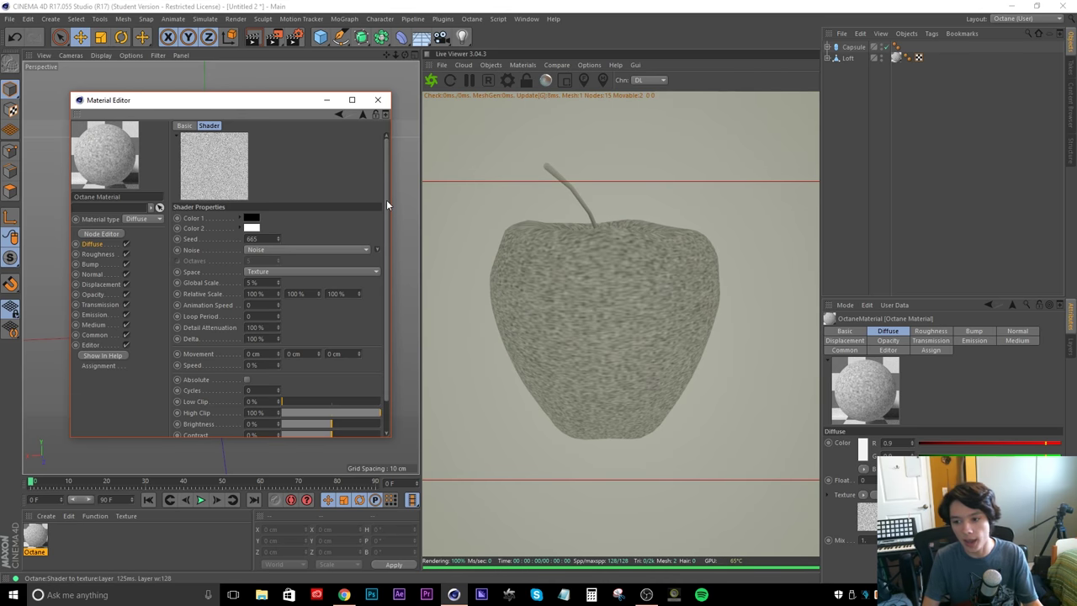
# Set the new noise's Color 2 to pink with hue 323°, saturation 62% and value 100%
pyautogui.click(253, 228)
pyautogui.click(316, 227)
pyautogui.moveTo(323, 240); pyautogui.dragTo(351, 243)
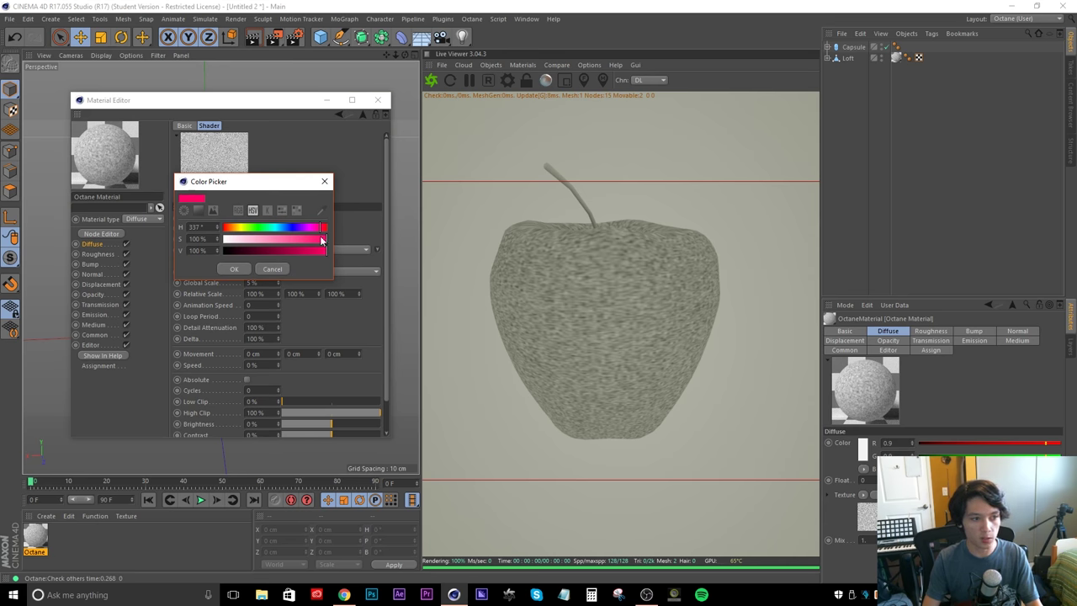
pyautogui.moveTo(311, 251)
pyautogui.mouseDown()
pyautogui.moveTo(290, 249)
pyautogui.moveTo(328, 251)
pyautogui.moveTo(284, 252)
pyautogui.moveTo(329, 250)
pyautogui.mouseUp()
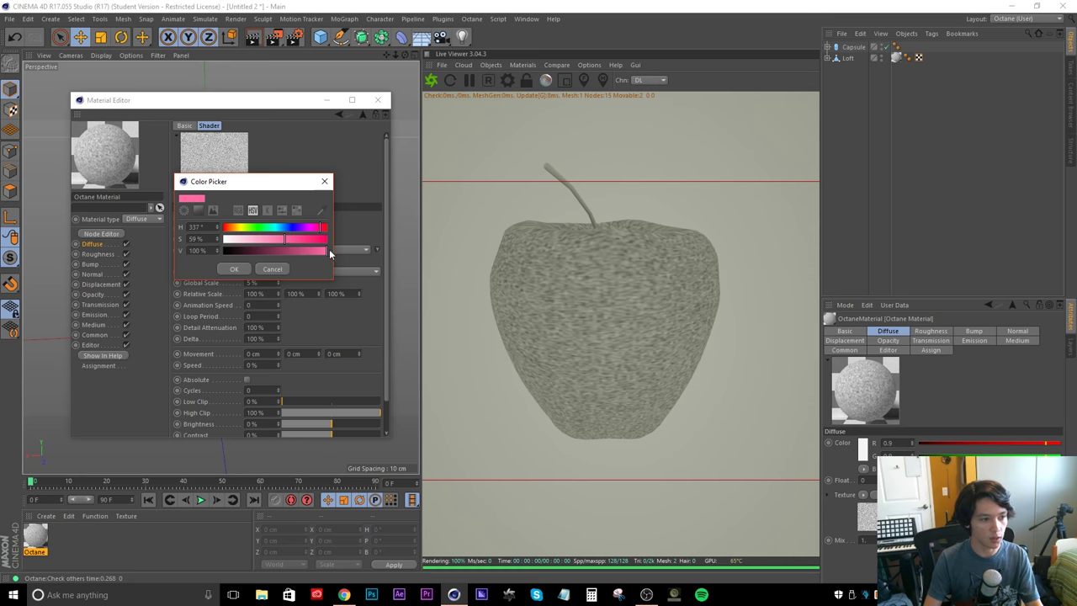
pyautogui.click(229, 266)
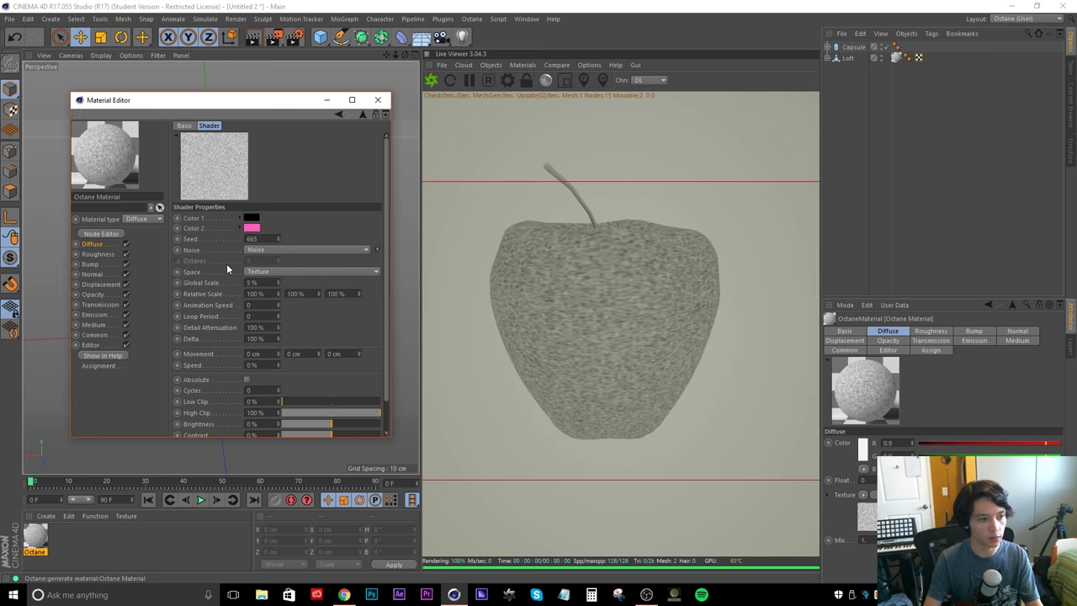
# Return to the layer stack and blend the Noise layer with Overlay at 50% strength
pyautogui.click(363, 114)
pyautogui.click(280, 242)
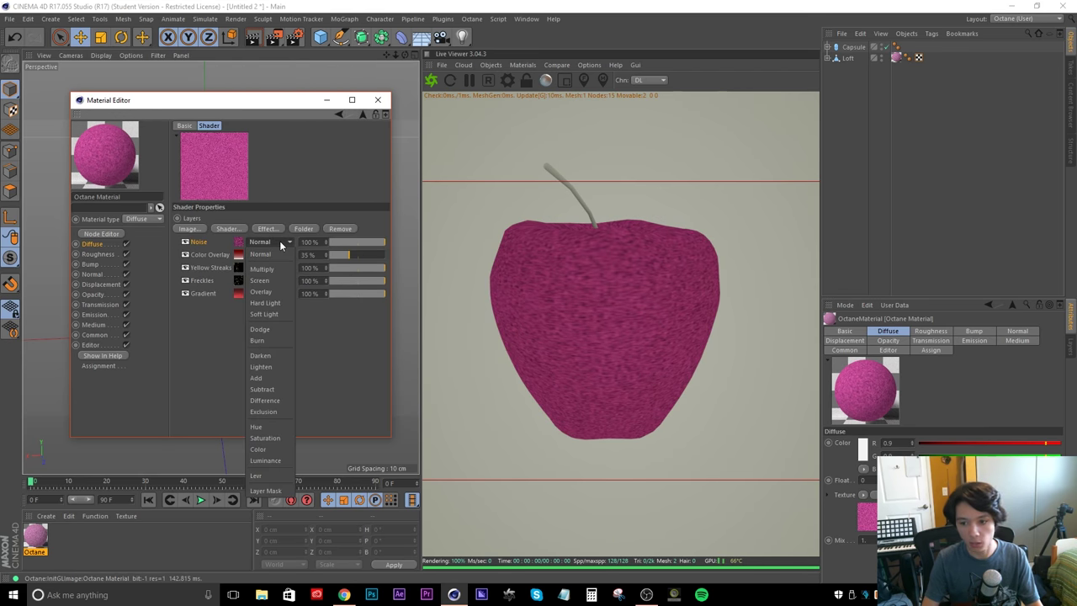
pyautogui.click(267, 290)
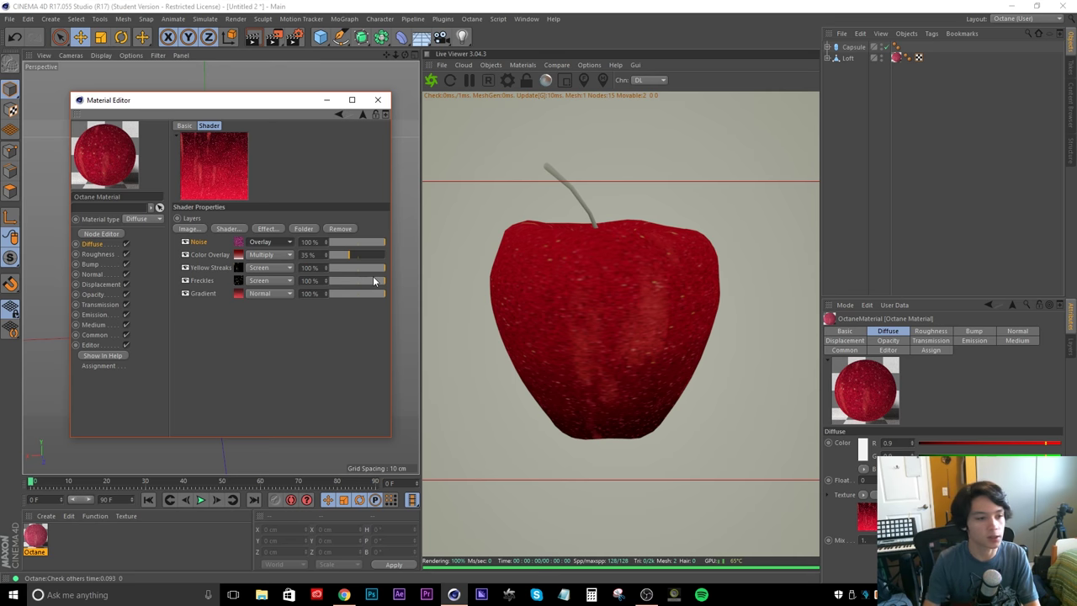
pyautogui.moveTo(381, 242); pyautogui.dragTo(378, 242)
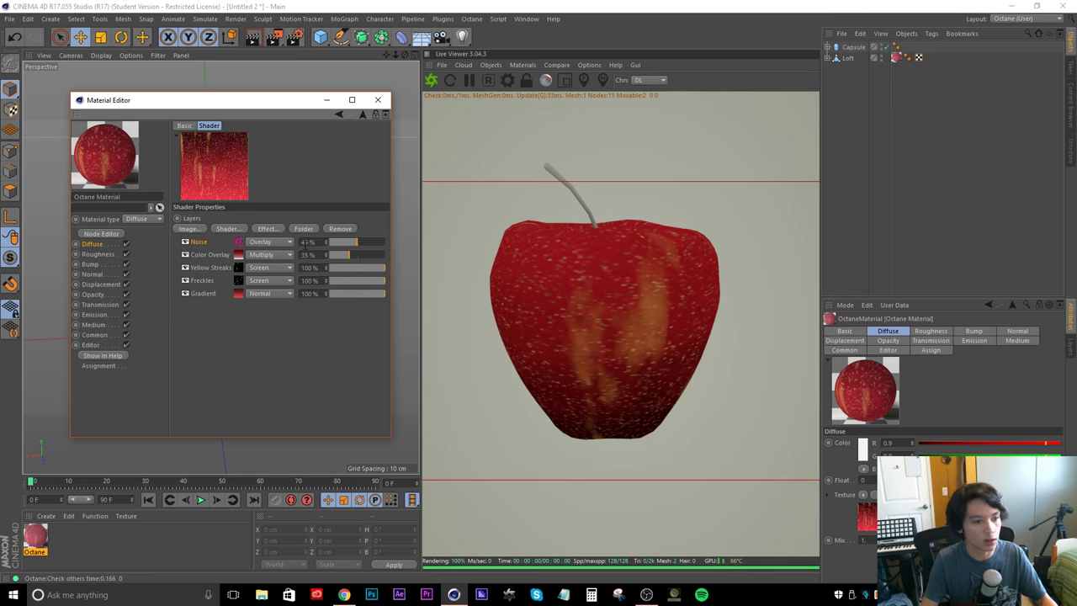
pyautogui.write('50')
pyautogui.press('Return')
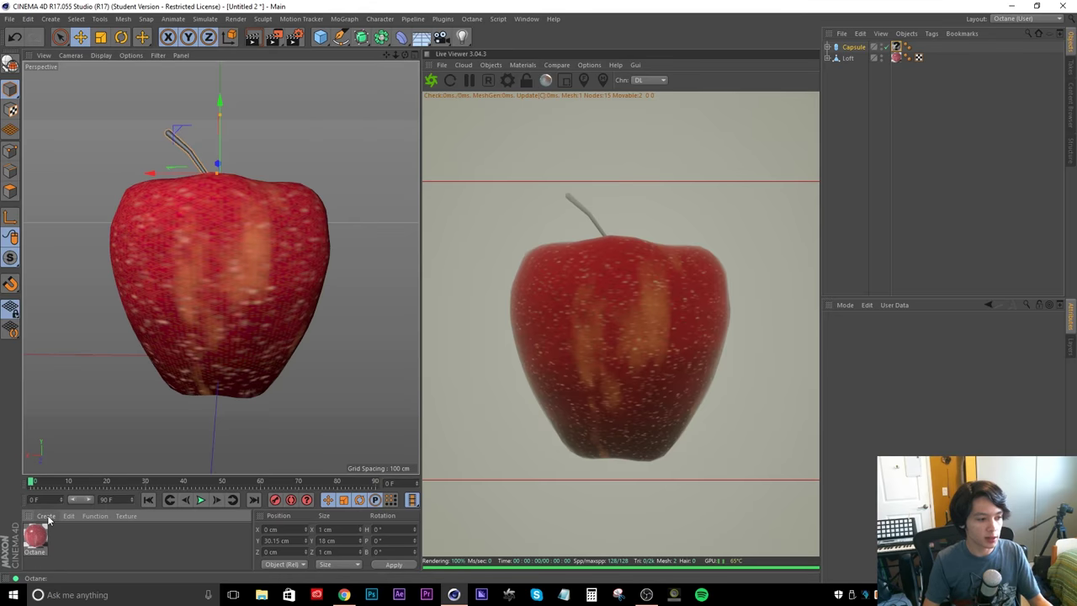
# Create a second Octane Material for the stem and open it for editing
pyautogui.click(49, 515)
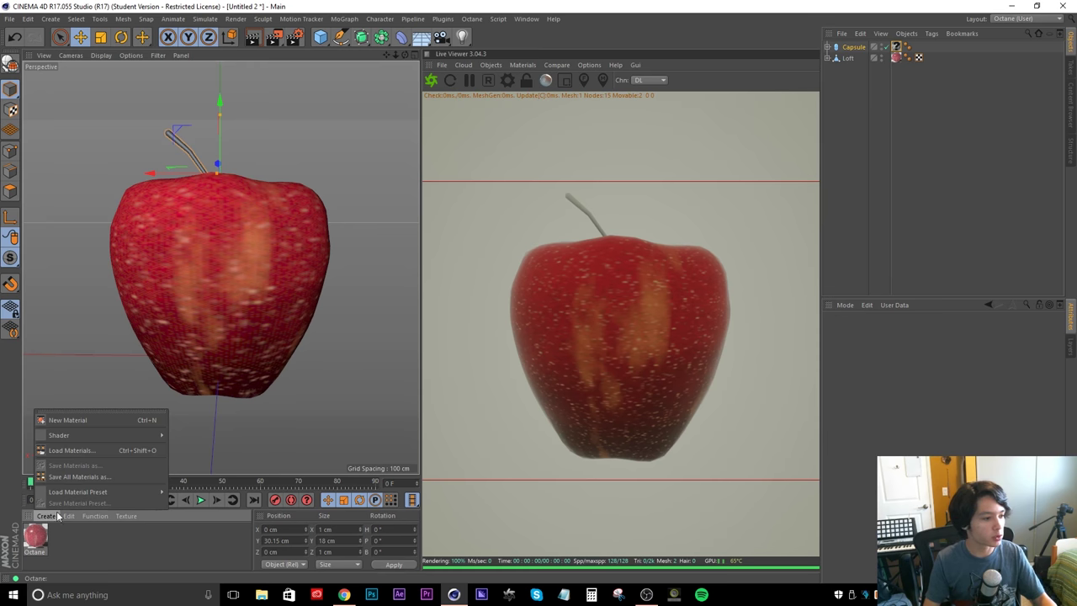
pyautogui.moveTo(66, 434)
pyautogui.moveTo(234, 416)
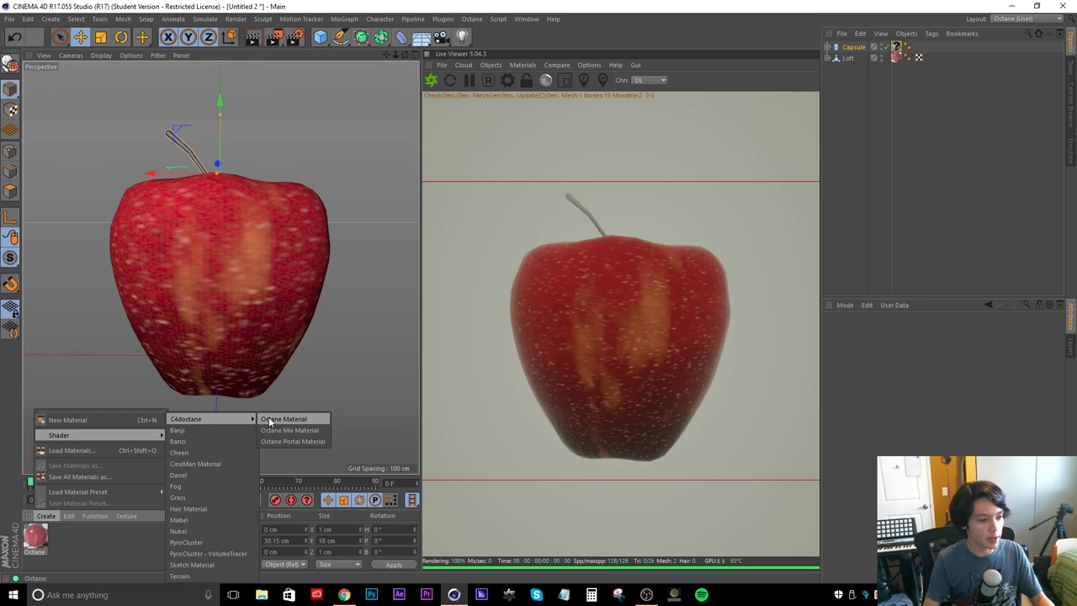
pyautogui.click(269, 417)
pyautogui.doubleClick(35, 539)
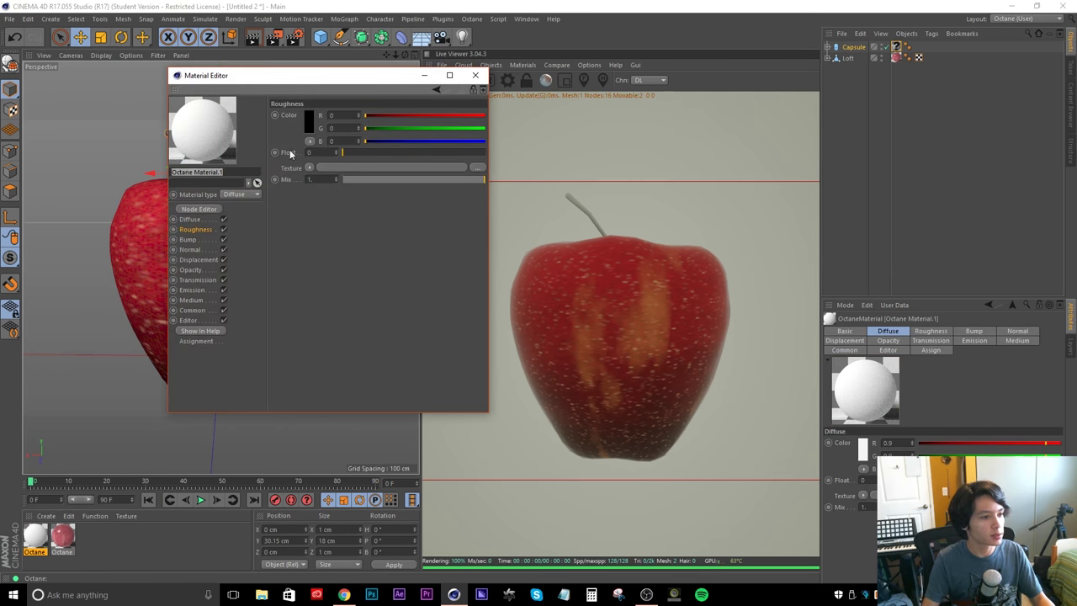
# Set the stem material's diffuse color to dark brown with hue 39°, saturation 82% and value 21%, and apply it to the stem
pyautogui.click(191, 220)
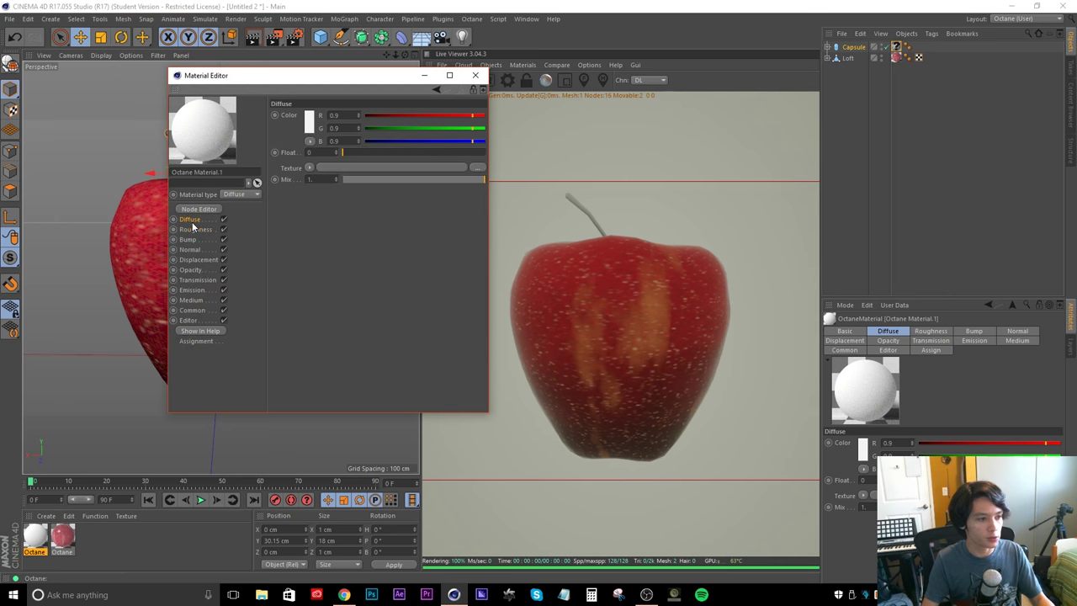
pyautogui.click(308, 122)
pyautogui.click(291, 120)
pyautogui.moveTo(311, 131)
pyautogui.mouseDown()
pyautogui.moveTo(433, 131)
pyautogui.moveTo(303, 145)
pyautogui.mouseUp()
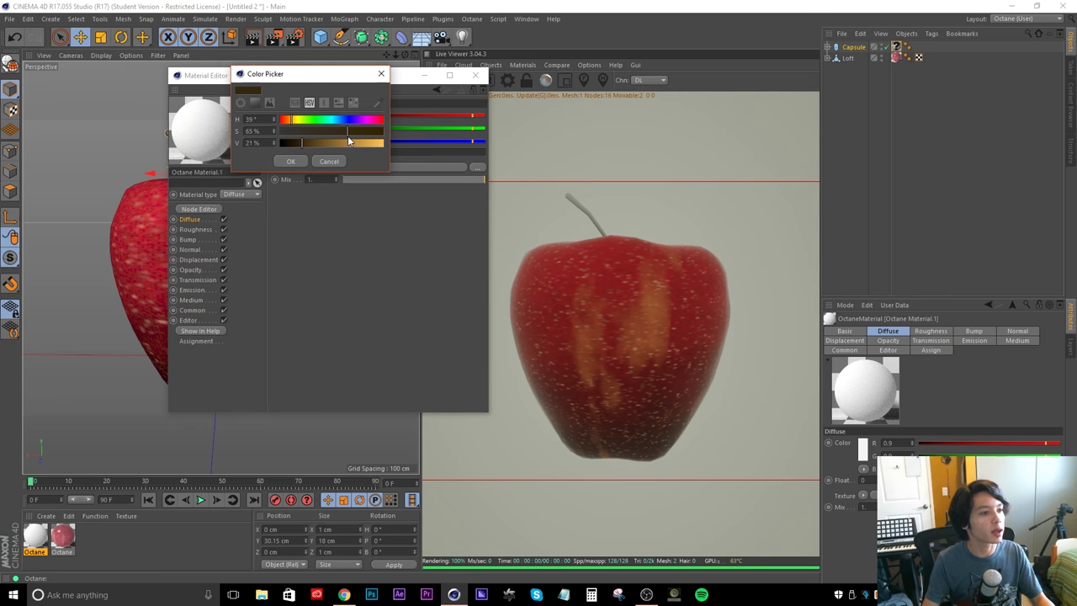
pyautogui.moveTo(360, 132); pyautogui.dragTo(365, 135)
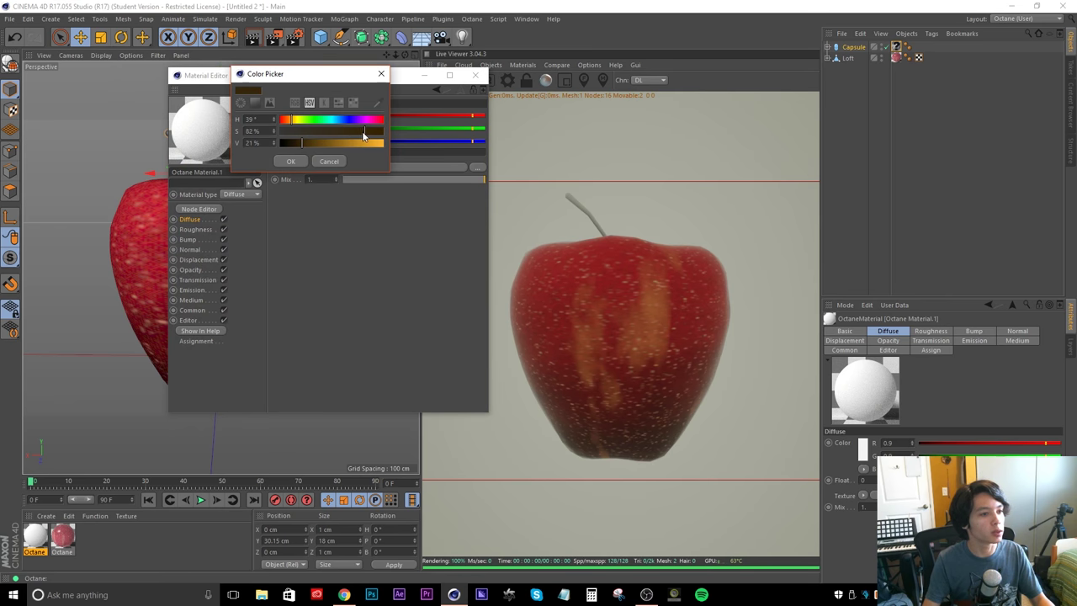
pyautogui.click(287, 162)
pyautogui.click(475, 74)
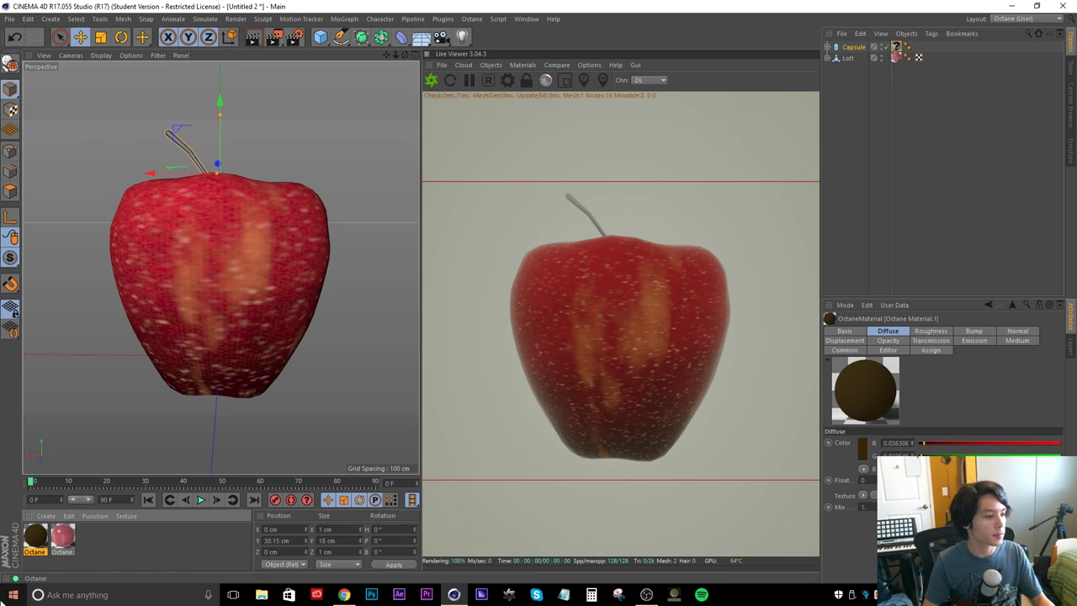
pyautogui.moveTo(32, 545); pyautogui.dragTo(582, 202)
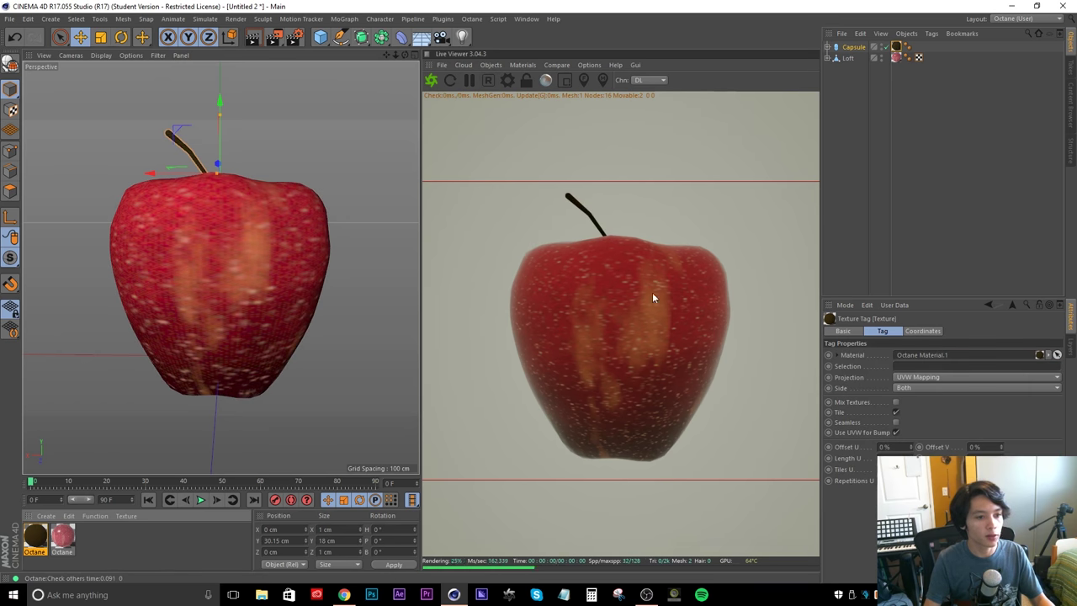
pyautogui.keyDown('alt'); pyautogui.moveTo(202, 426); pyautogui.dragTo(247, 244); pyautogui.keyUp('alt')
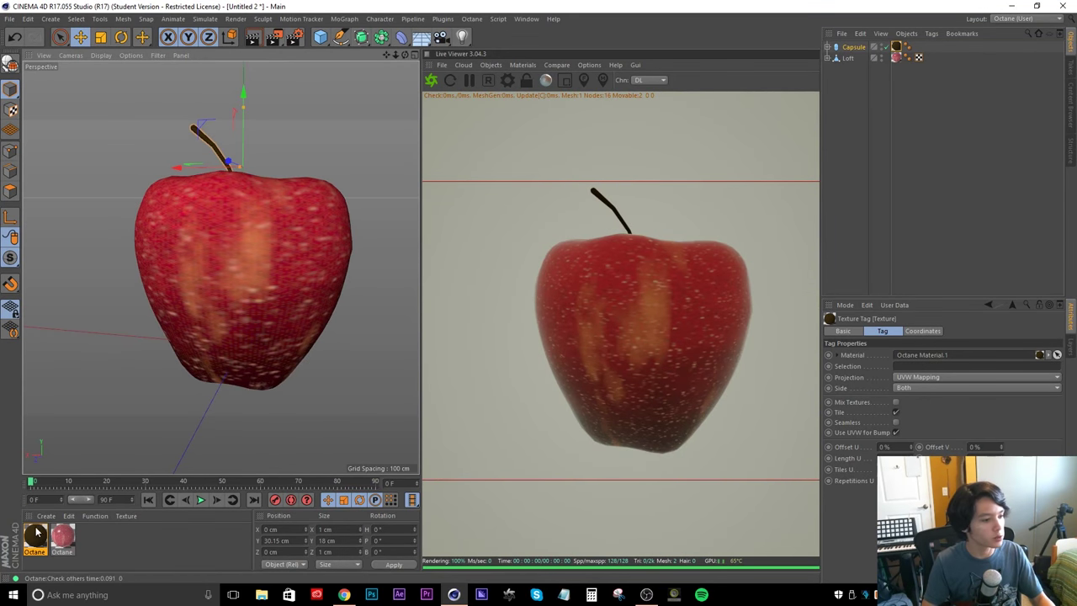
# Brighten the stem material's diffuse brown to about R 0.126, G 0.075, B 0.018
pyautogui.doubleClick(35, 537)
pyautogui.click(296, 139)
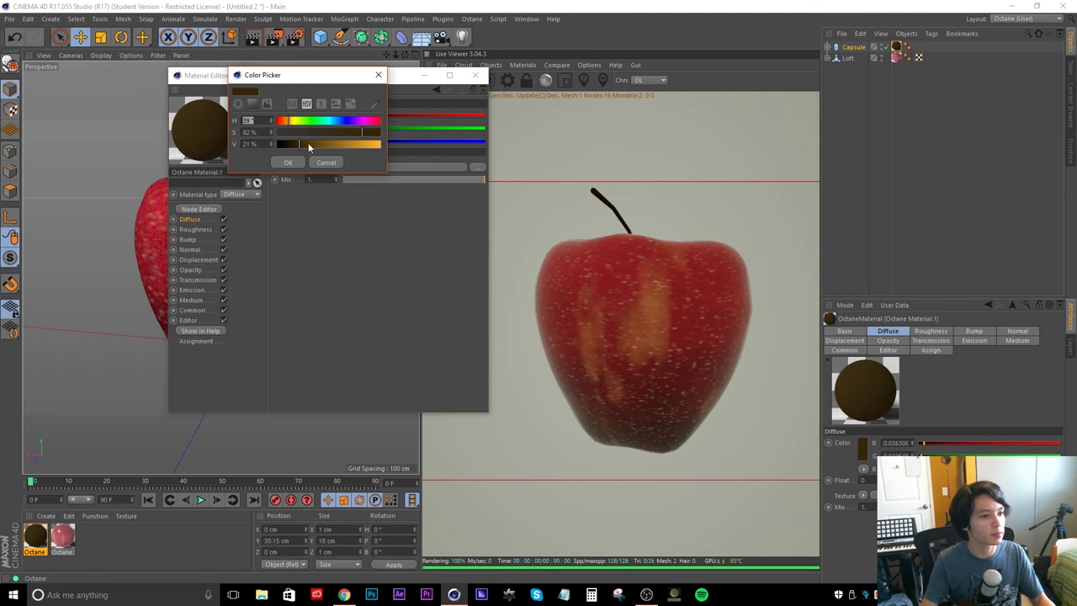
pyautogui.moveTo(340, 132); pyautogui.dragTo(312, 147)
pyautogui.click(288, 163)
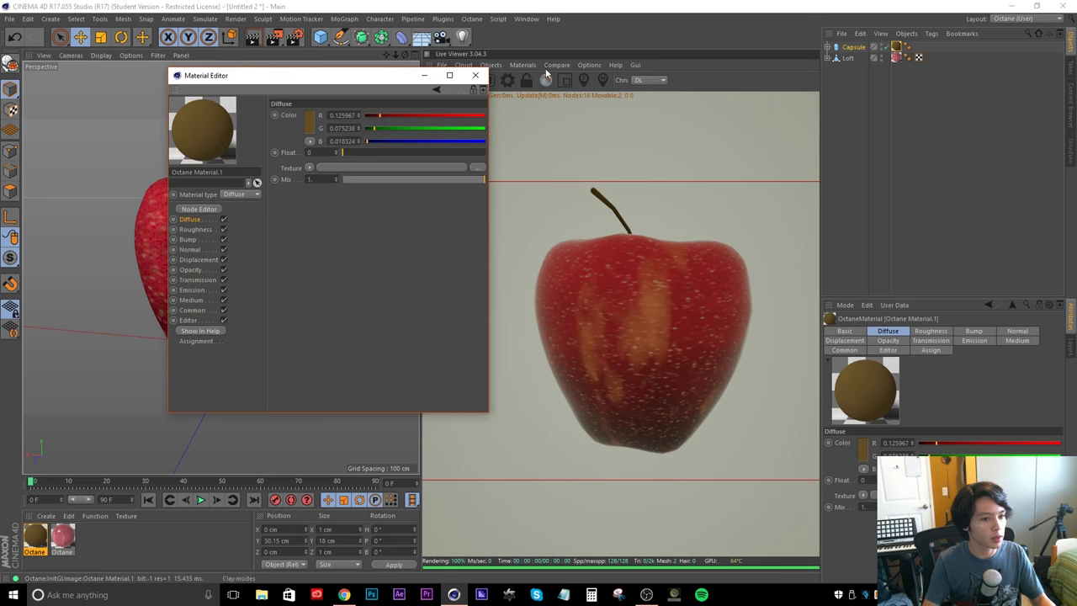
pyautogui.click(476, 75)
pyautogui.click(854, 128)
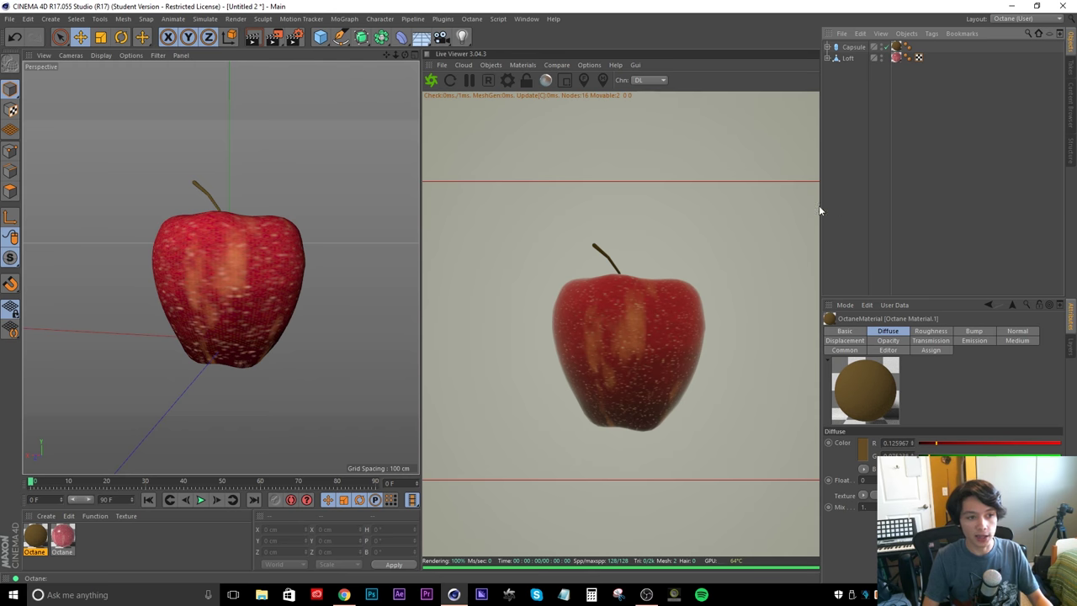
# Add an Octane HDRI Environment to the scene and open the Content Browser with the Prime HDRI light setups
pyautogui.click(489, 66)
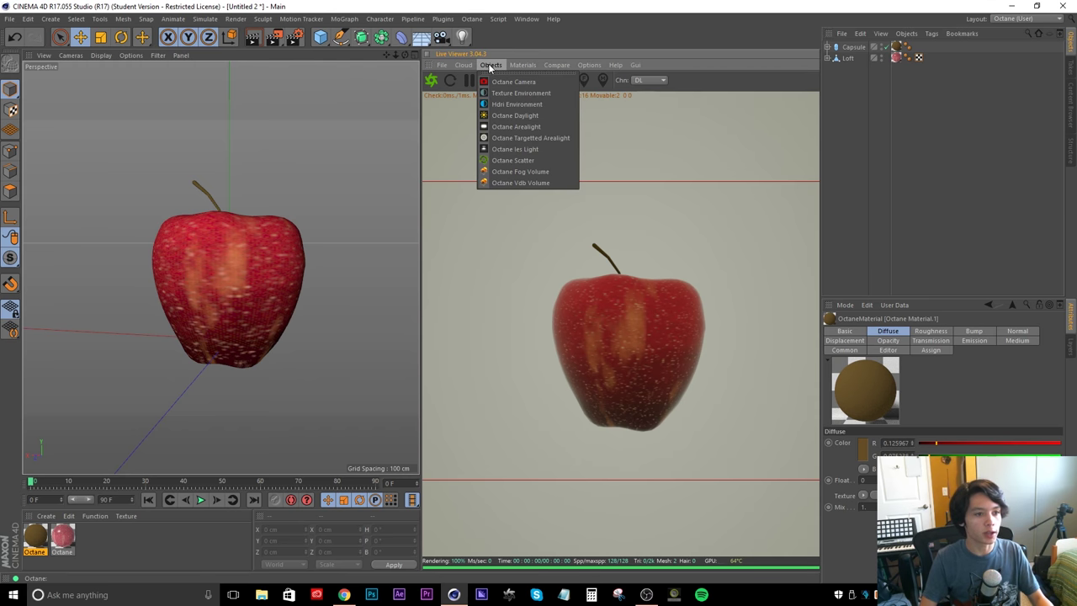
pyautogui.click(515, 105)
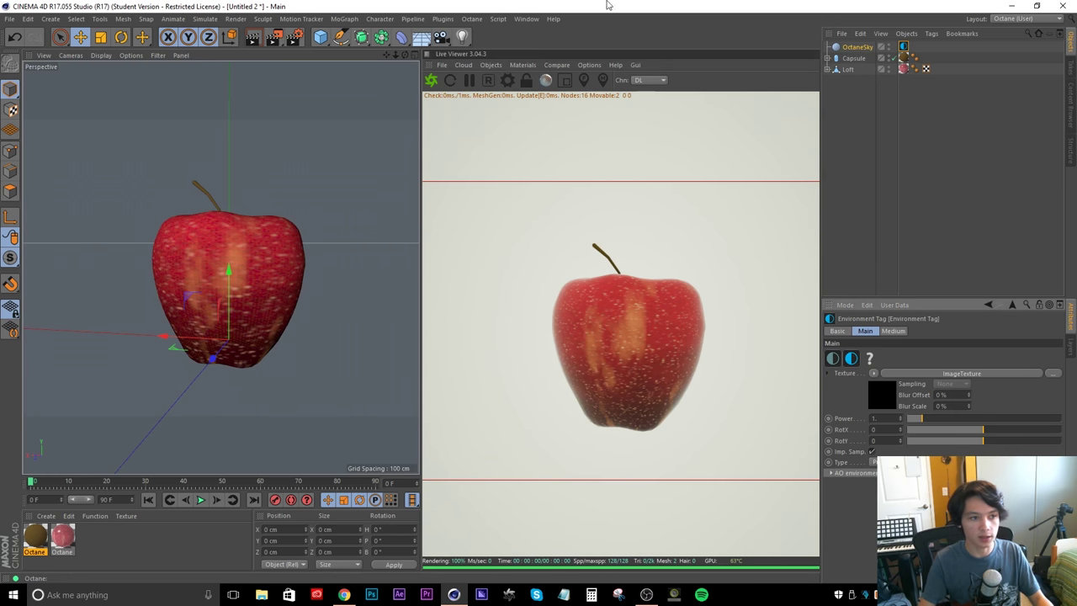
pyautogui.click(527, 18)
pyautogui.click(545, 78)
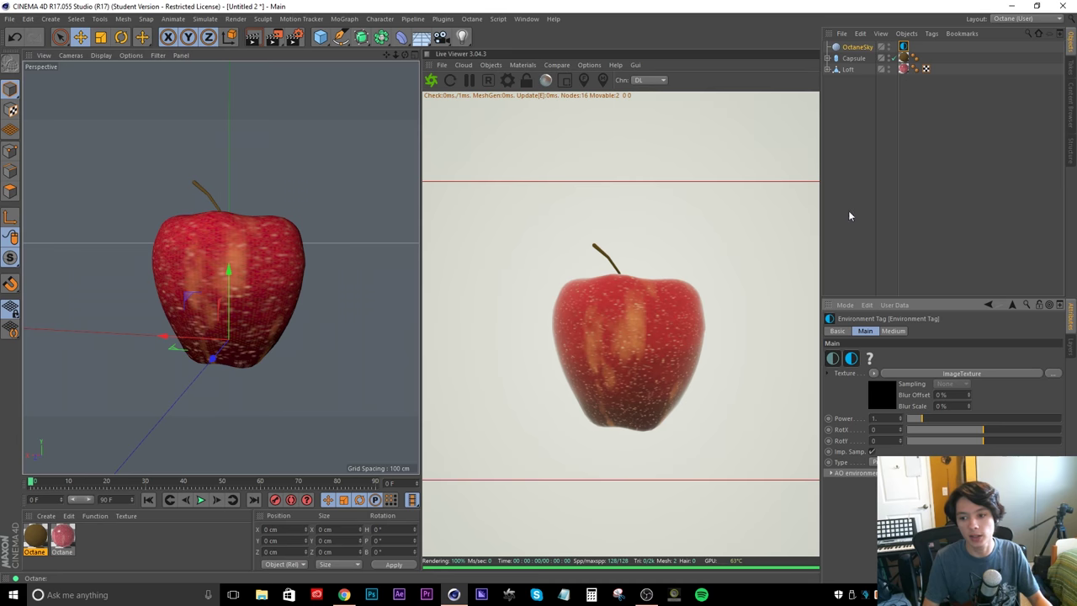
pyautogui.moveTo(512, 100); pyautogui.dragTo(392, 68)
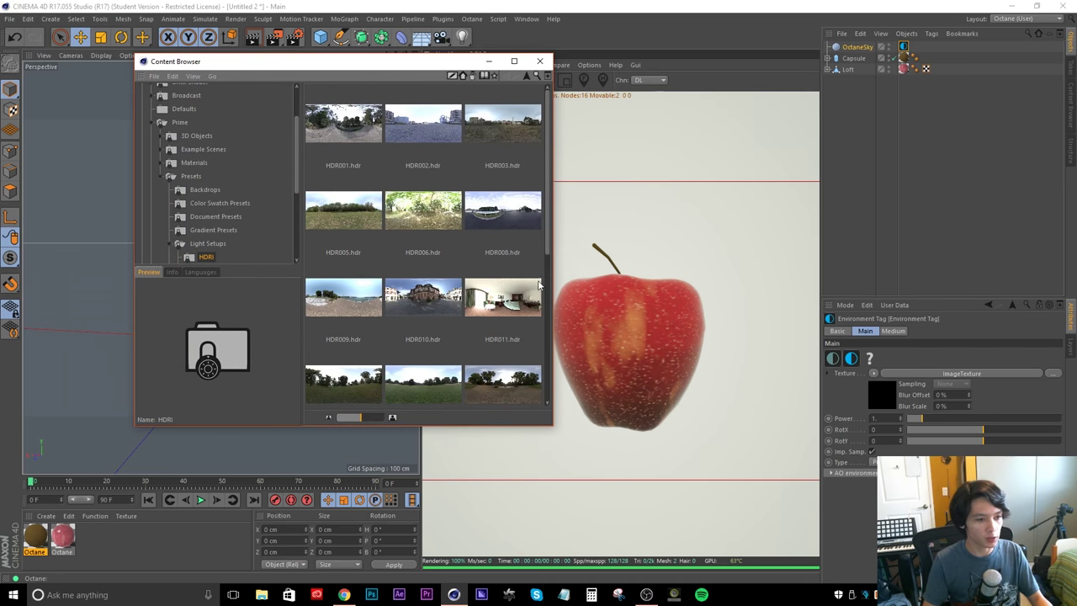
# Load the HDR017.hdr preset as the environment's image texture and close the Content Browser
pyautogui.scroll(-5, 545, 253)
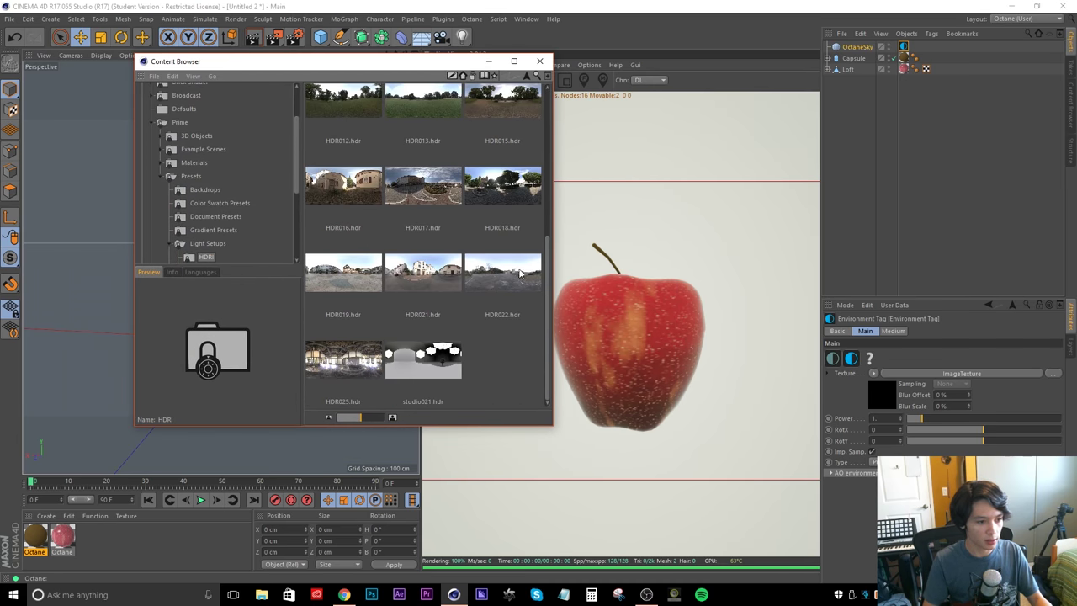
pyautogui.scroll(1, 336, 289)
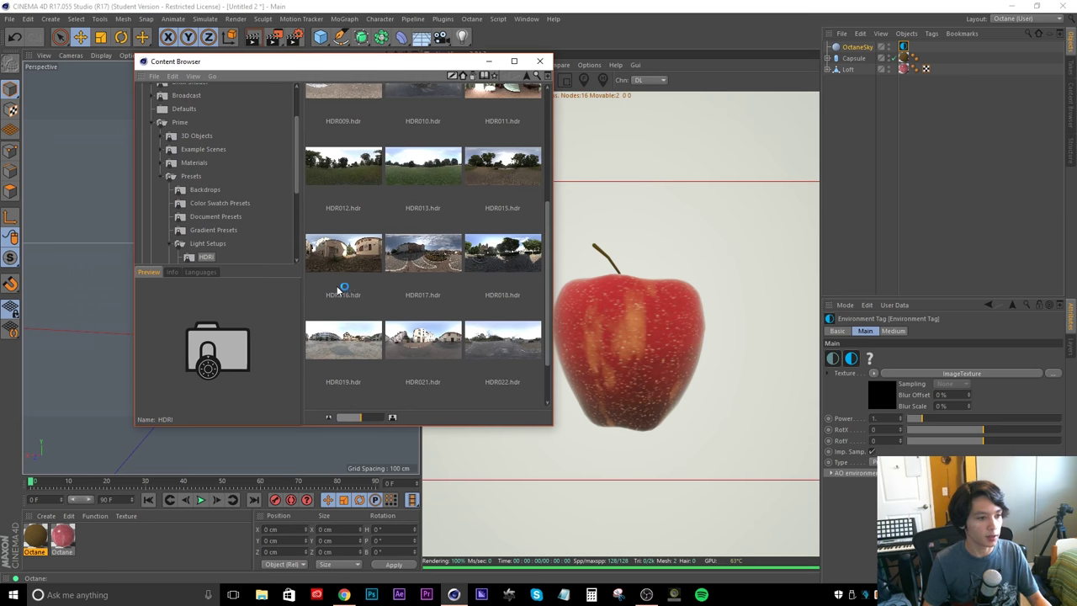
pyautogui.click(431, 255)
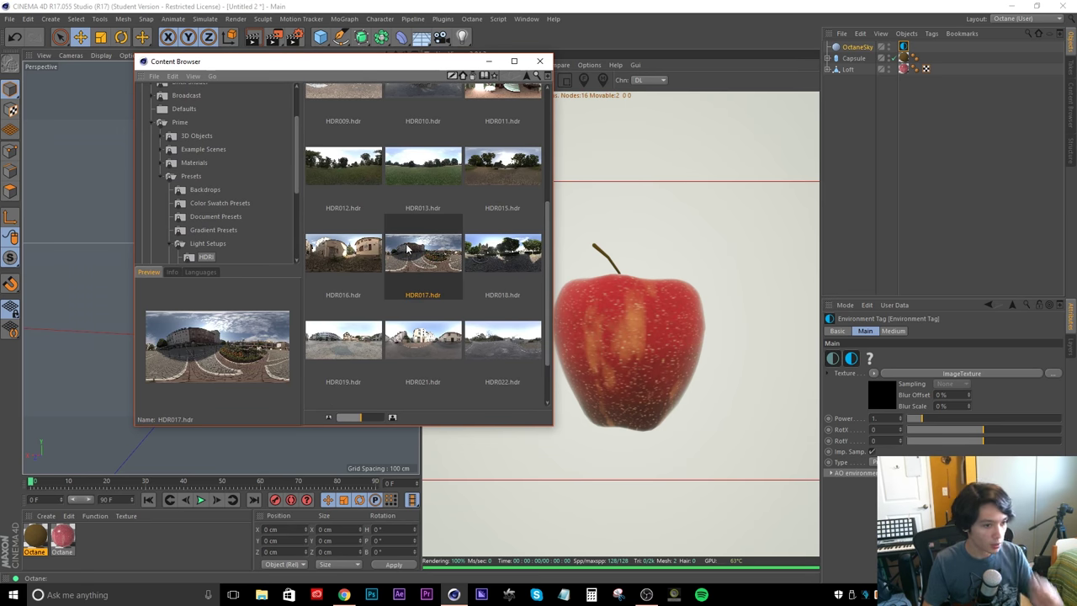
pyautogui.click(884, 389)
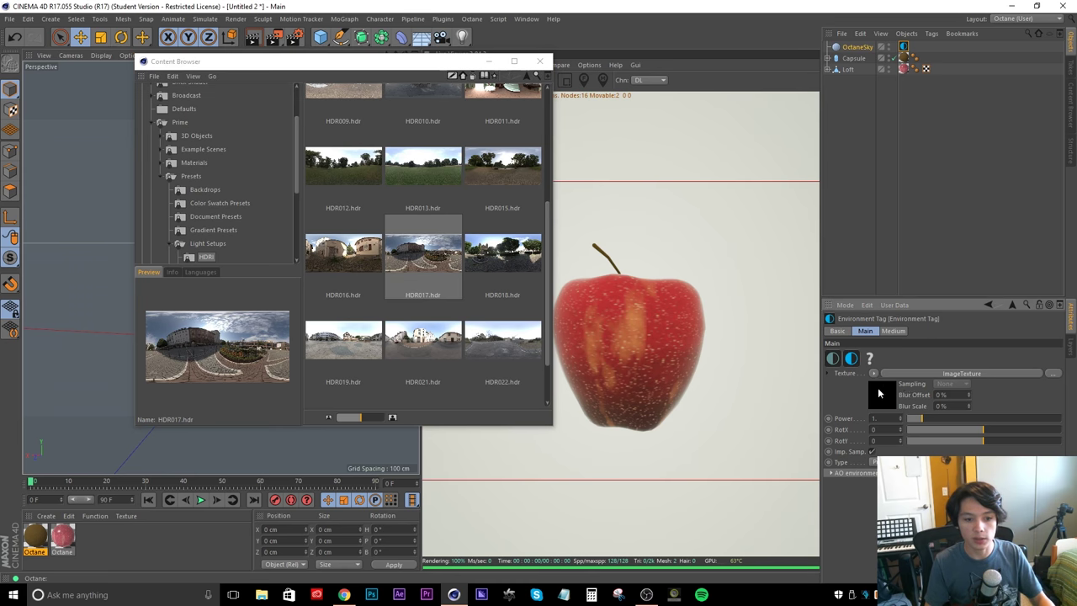
pyautogui.moveTo(410, 262); pyautogui.dragTo(867, 377)
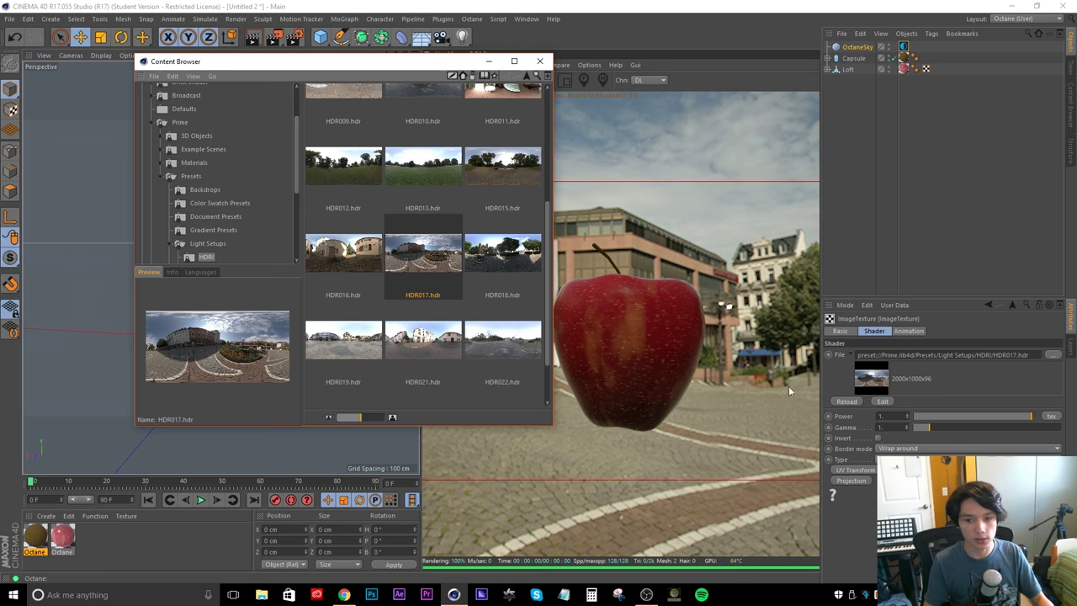
pyautogui.click(539, 62)
pyautogui.keyDown('alt'); pyautogui.moveTo(228, 249); pyautogui.dragTo(227, 284); pyautogui.keyUp('alt')
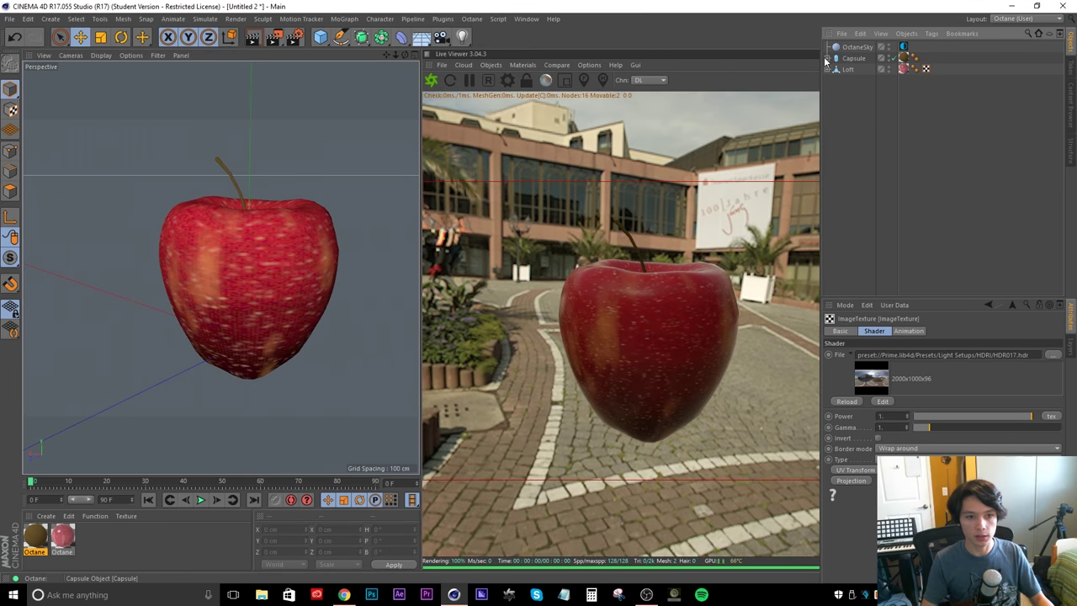
# Add a Subdivision Surface and make the apple's Loft object its child to smooth the mesh
pyautogui.click(846, 70)
pyautogui.click(857, 102)
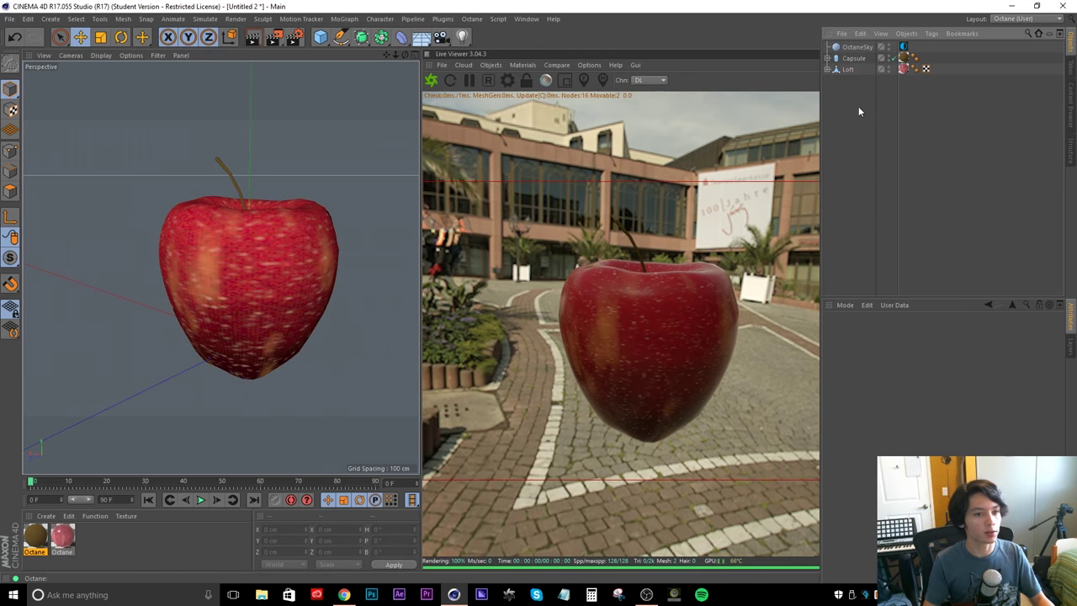
pyautogui.moveTo(379, 36); pyautogui.dragTo(388, 48)
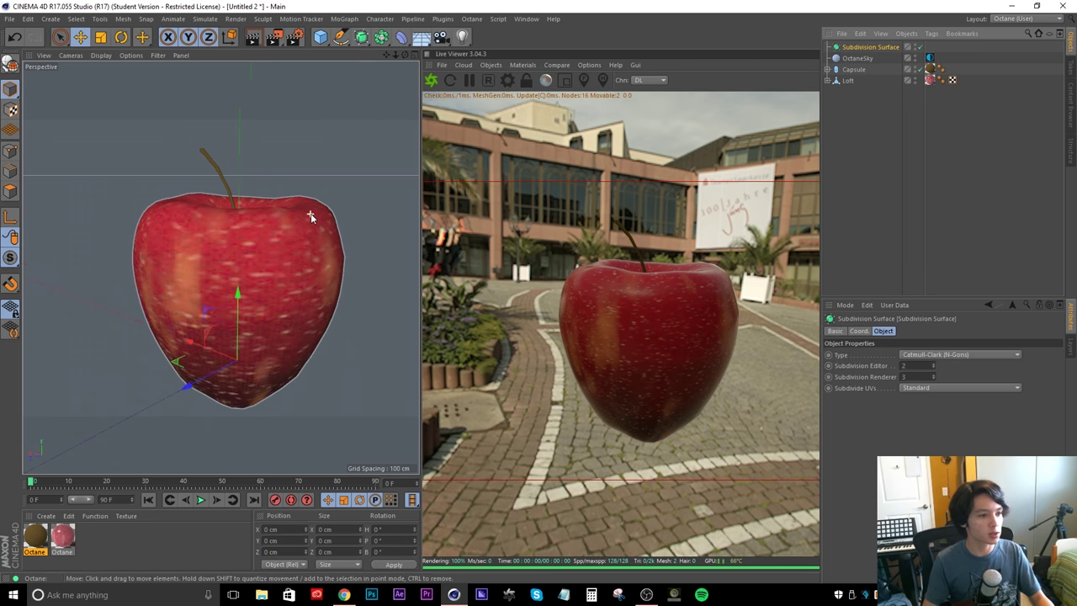
pyautogui.scroll(5, 345, 240)
pyautogui.scroll(-6, 363, 282)
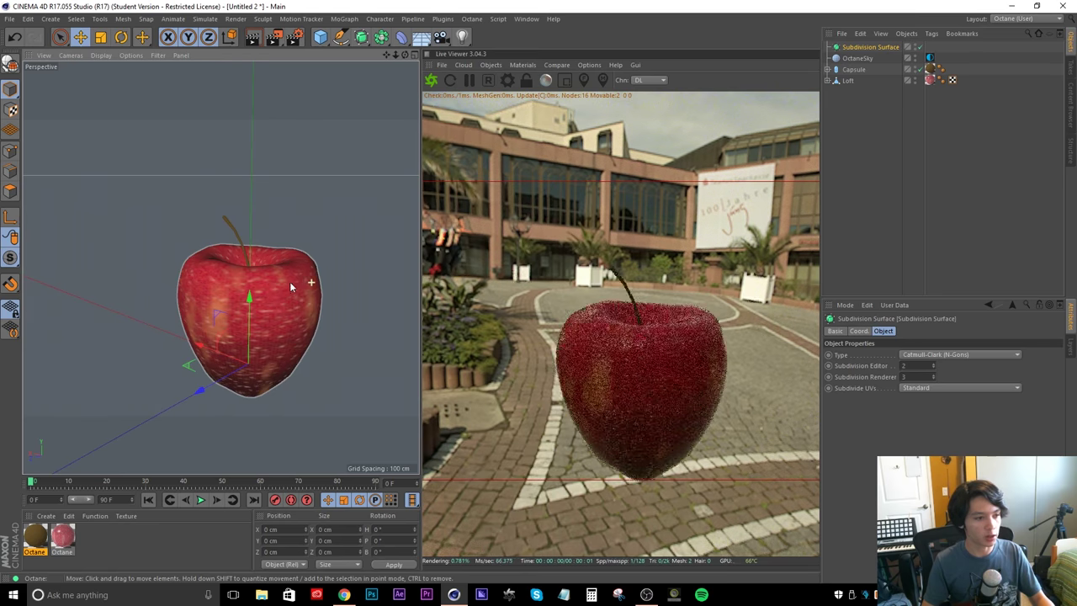
pyautogui.keyDown('alt'); pyautogui.moveTo(260, 321); pyautogui.dragTo(274, 309); pyautogui.keyUp('alt')
pyautogui.keyDown('alt'); pyautogui.moveTo(274, 309); pyautogui.dragTo(275, 284, button='middle'); pyautogui.keyUp('alt')
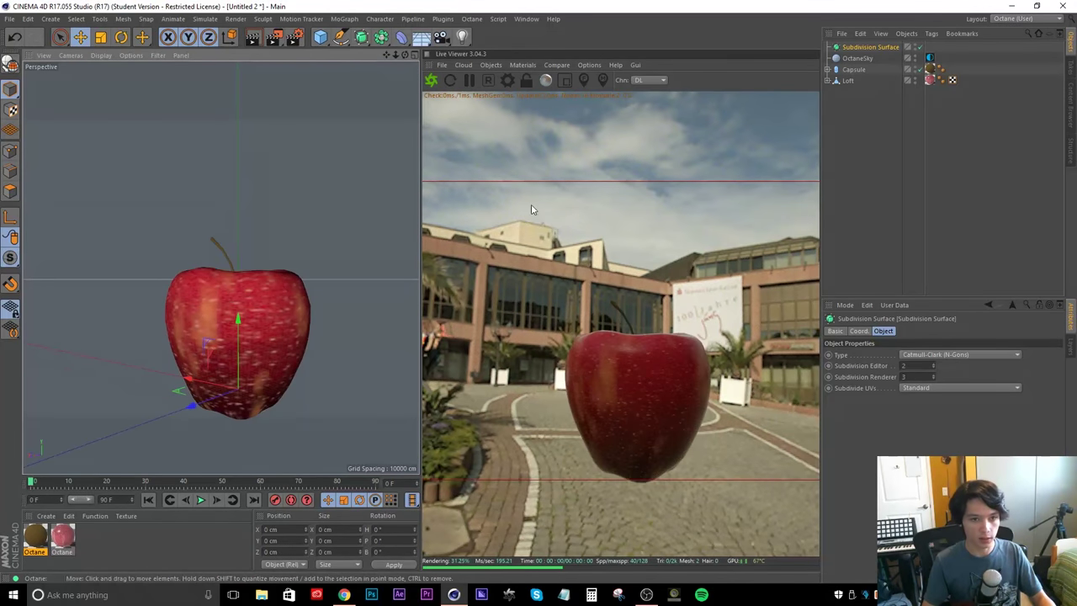
pyautogui.moveTo(848, 82); pyautogui.dragTo(867, 47)
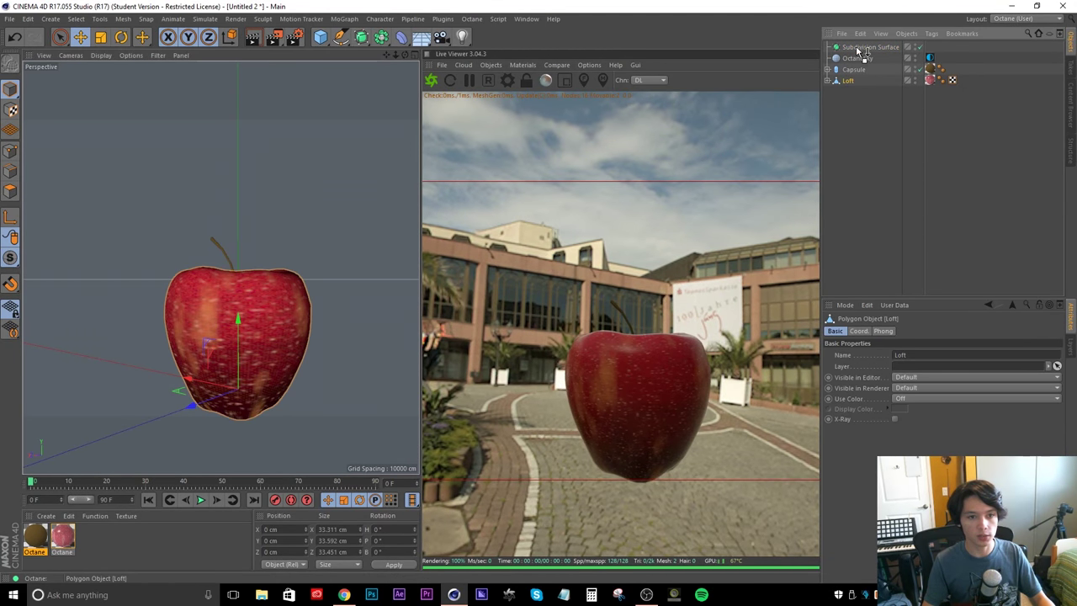
pyautogui.scroll(5, 215, 343)
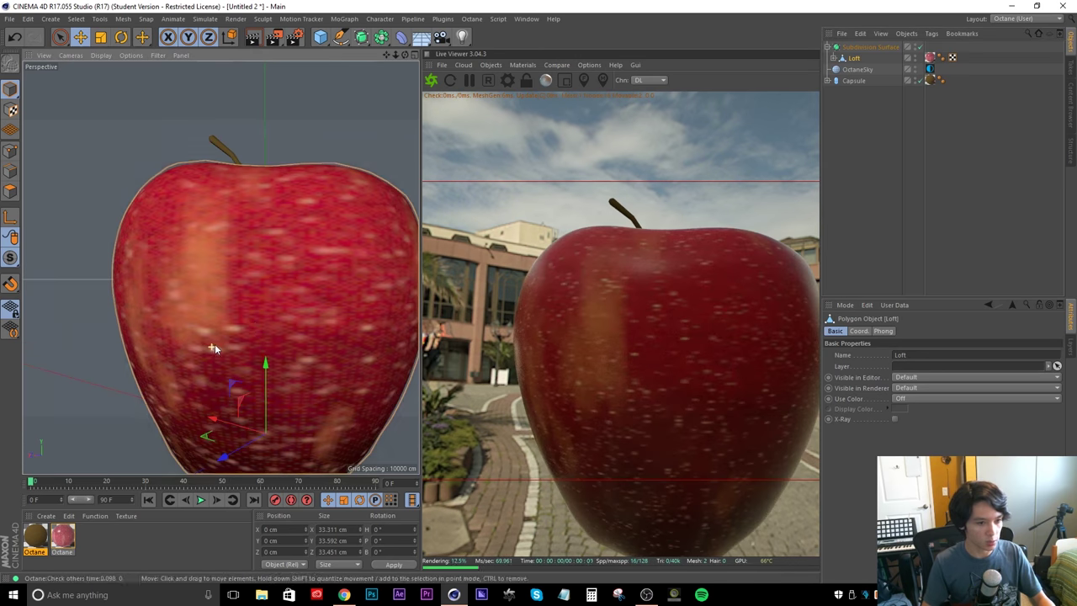
pyautogui.scroll(-3, 261, 313)
pyautogui.keyDown('alt'); pyautogui.moveTo(265, 312); pyautogui.dragTo(223, 282, button='middle'); pyautogui.keyUp('alt')
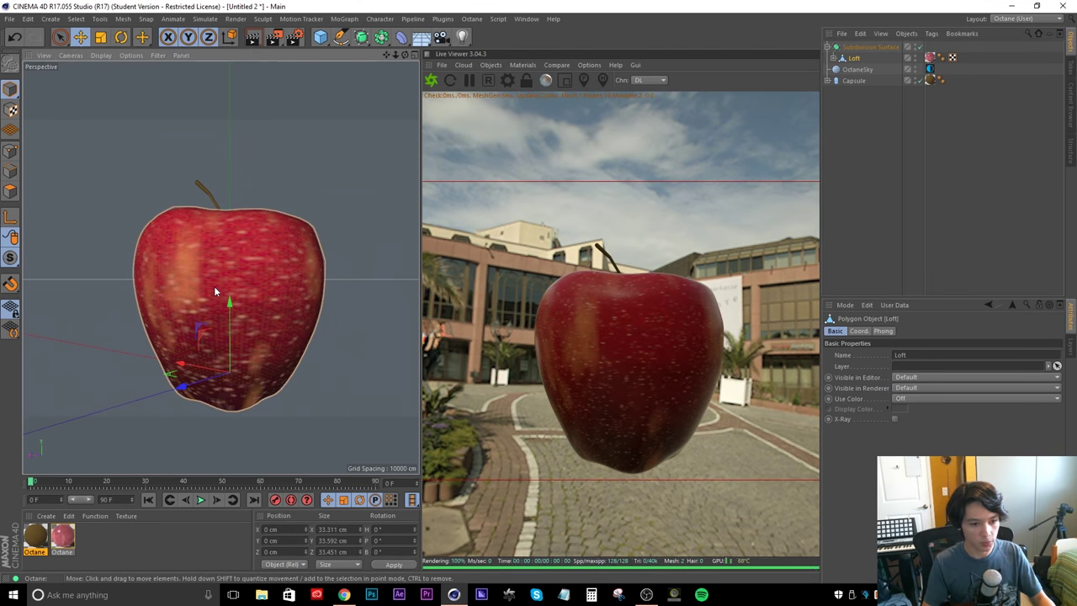
pyautogui.keyDown('alt'); pyautogui.moveTo(214, 286); pyautogui.dragTo(210, 316); pyautogui.keyUp('alt')
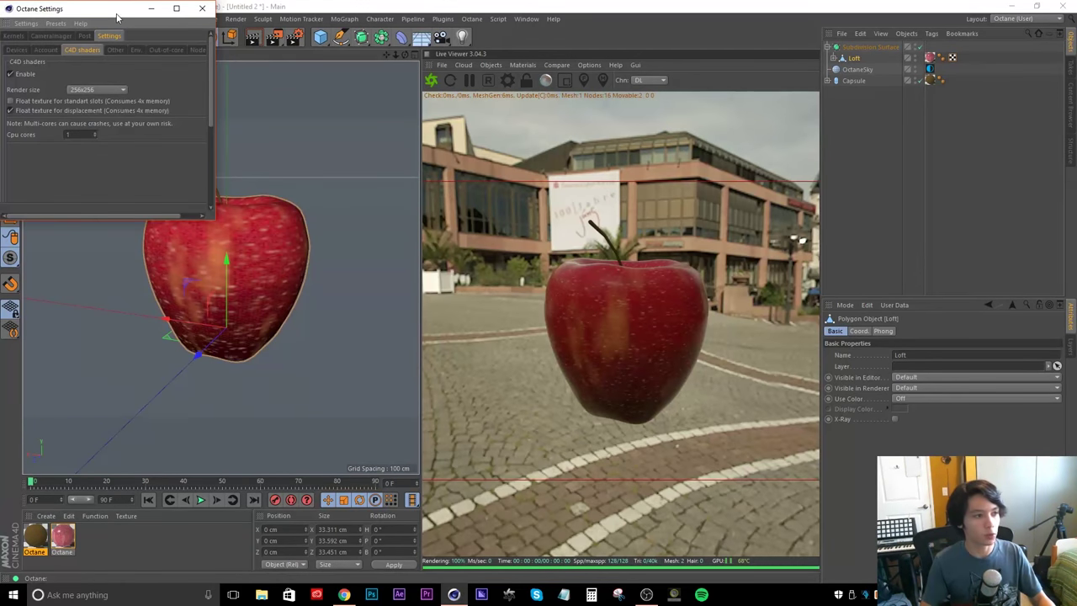
# Set the Octane C4D shaders render size to 1024x1024, restart the live render and check the apple's texture
pyautogui.moveTo(118, 15); pyautogui.dragTo(206, 88)
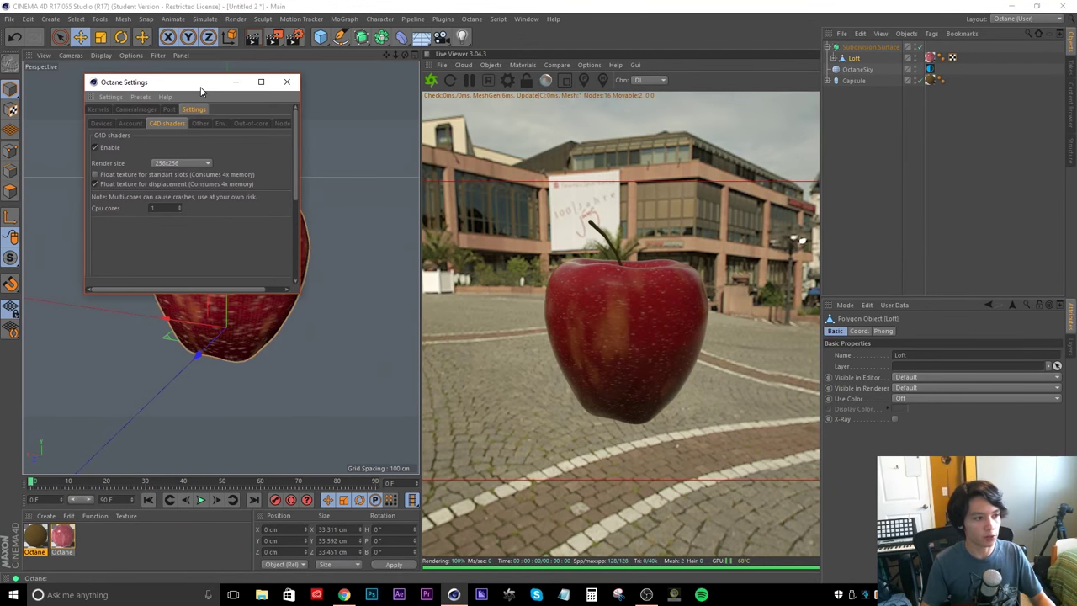
pyautogui.click(193, 163)
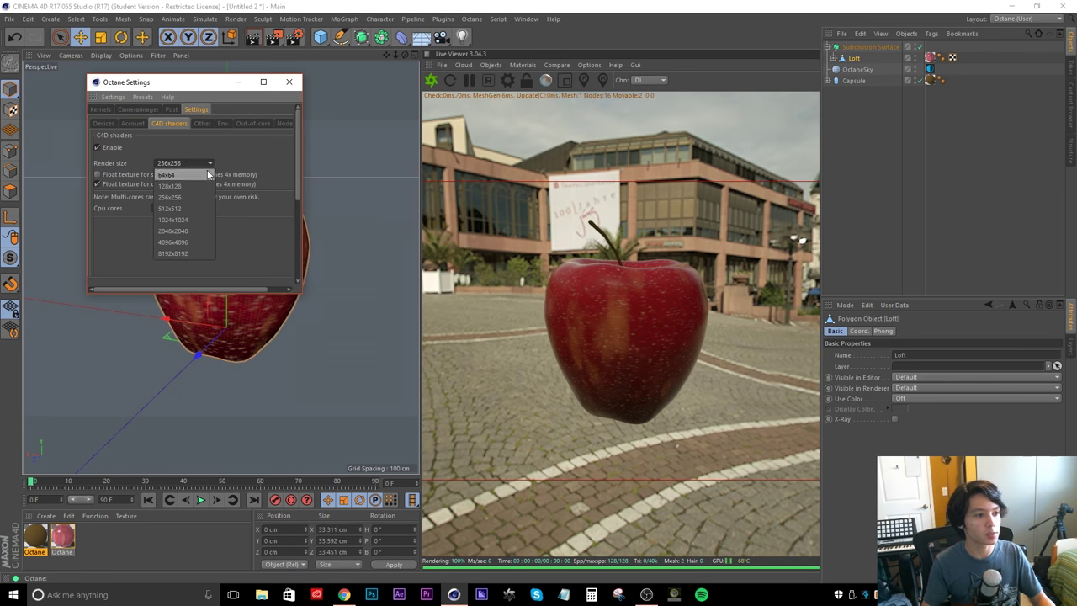
pyautogui.click(175, 219)
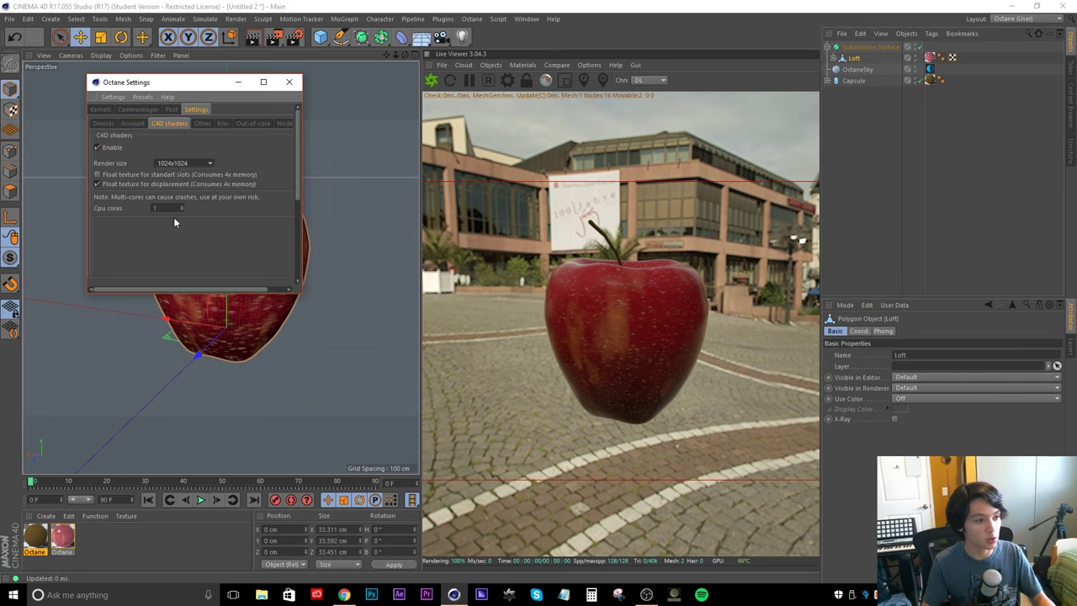
pyautogui.click(288, 81)
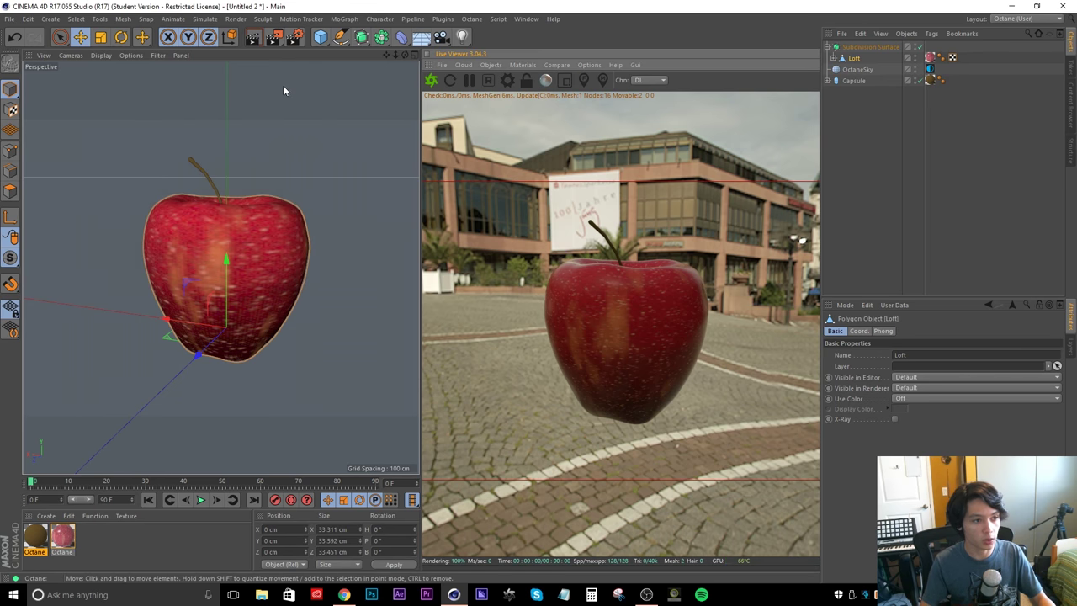
pyautogui.click(430, 82)
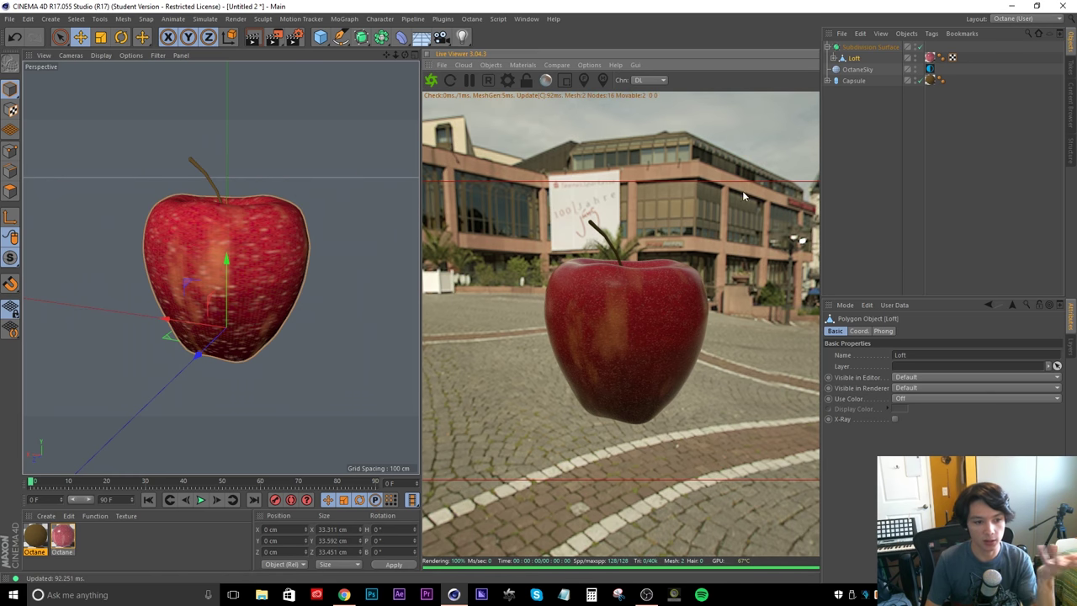
pyautogui.scroll(2, 125, 260)
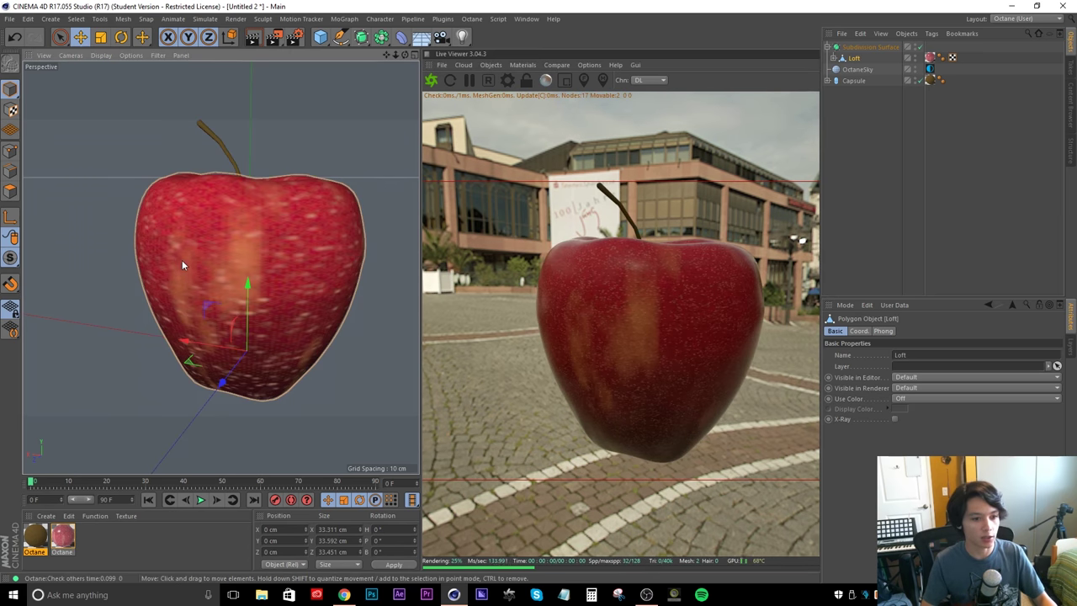
pyautogui.keyDown('alt'); pyautogui.moveTo(188, 292); pyautogui.dragTo(303, 318); pyautogui.keyUp('alt')
pyautogui.keyDown('alt'); pyautogui.moveTo(184, 291); pyautogui.dragTo(234, 292); pyautogui.keyUp('alt')
pyautogui.scroll(-2, 150, 288)
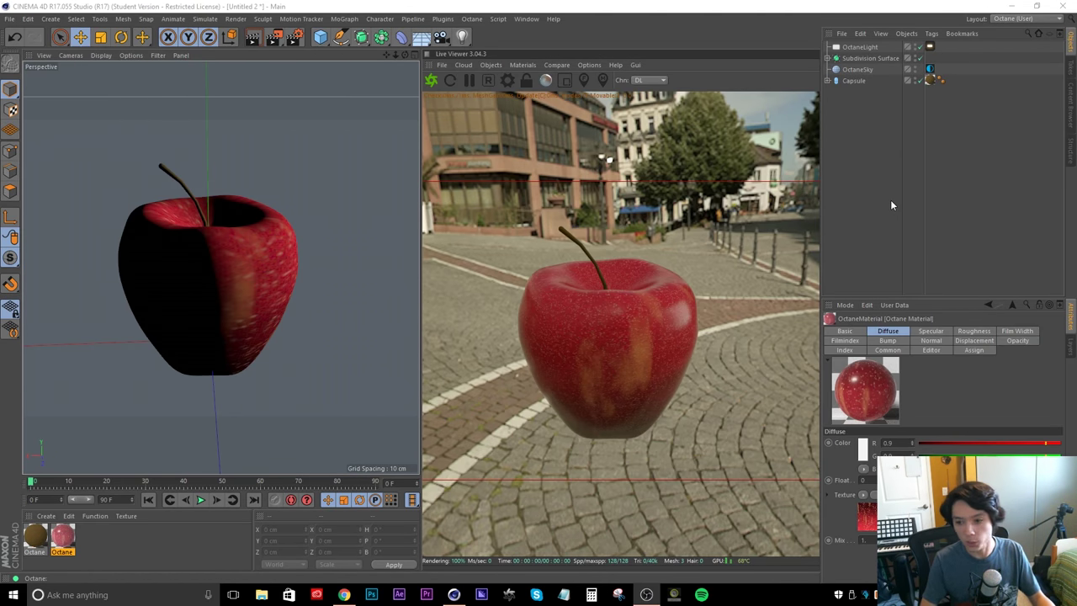
# Add an Octane Camera to the scene from the current view
pyautogui.click(498, 64)
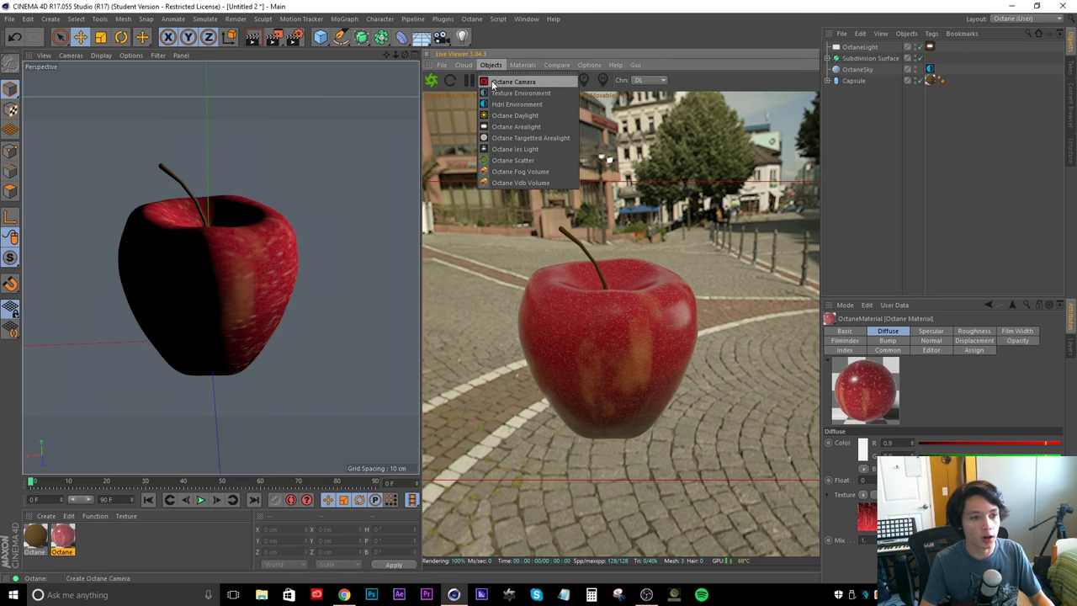
pyautogui.click(507, 82)
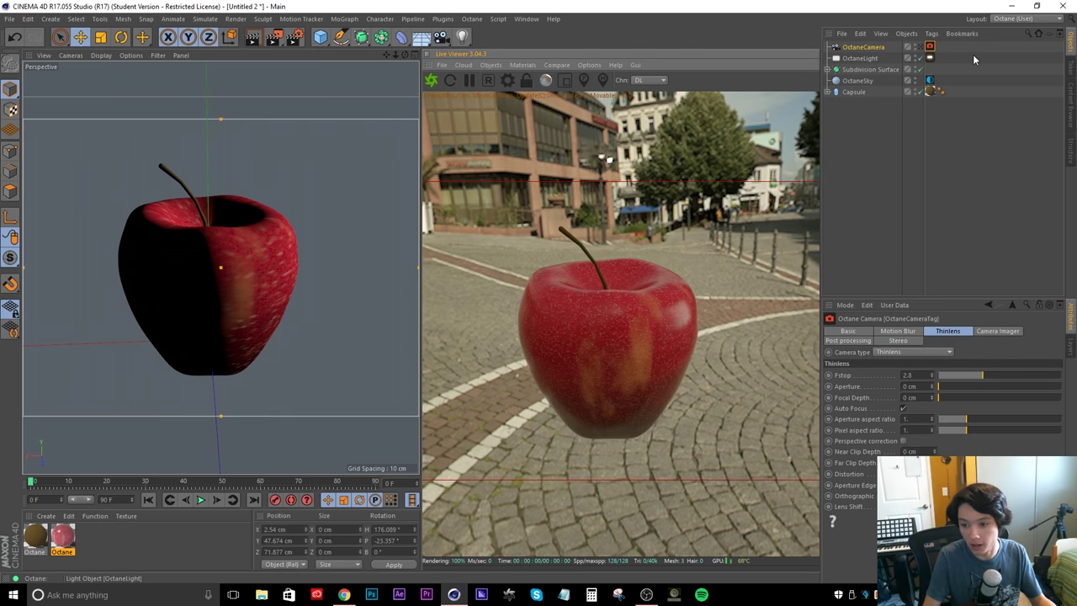
# Replace the Octane Camera with a standard Camera and give it an Octane Camera tag
pyautogui.click(864, 47)
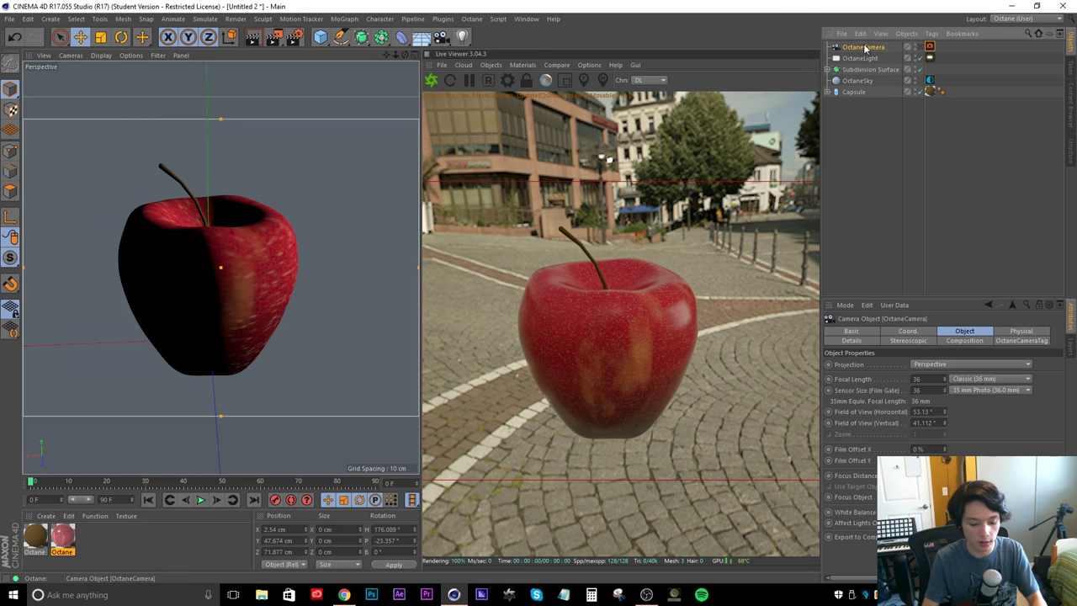
pyautogui.press('Delete')
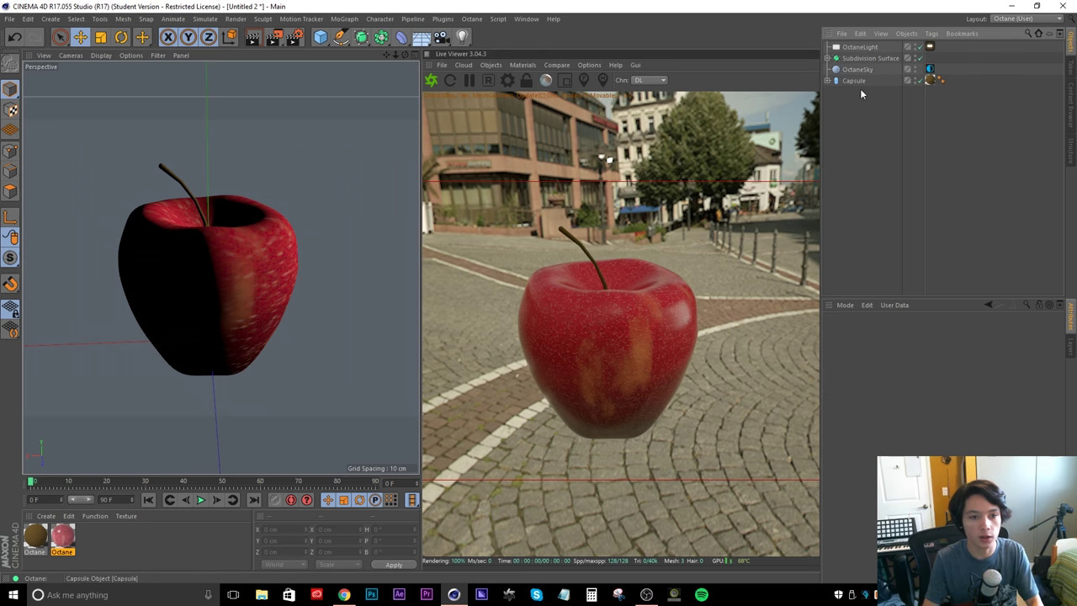
pyautogui.click(441, 37)
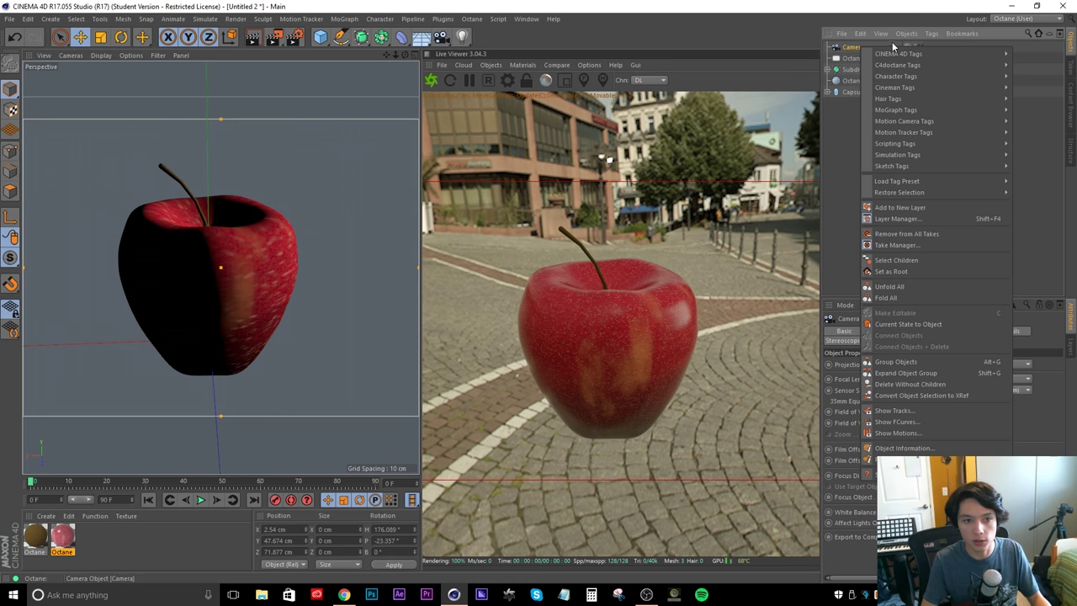
pyautogui.moveTo(891, 66)
pyautogui.click(820, 101)
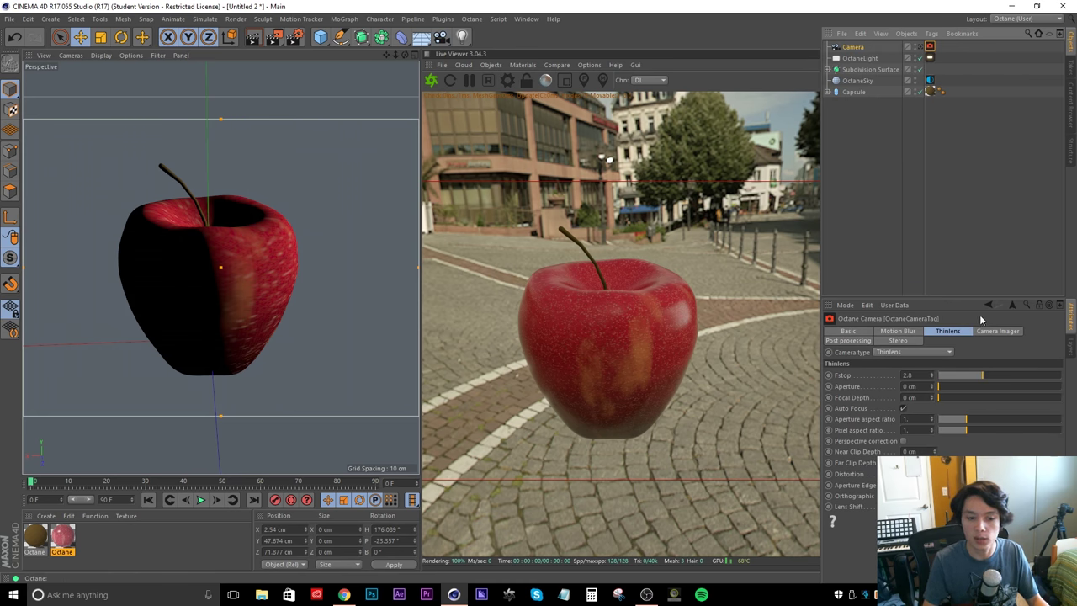
# Turn off the camera's Auto Focus, make it the active view and pick the focus point on the front of the apple
pyautogui.click(584, 80)
pyautogui.click(903, 408)
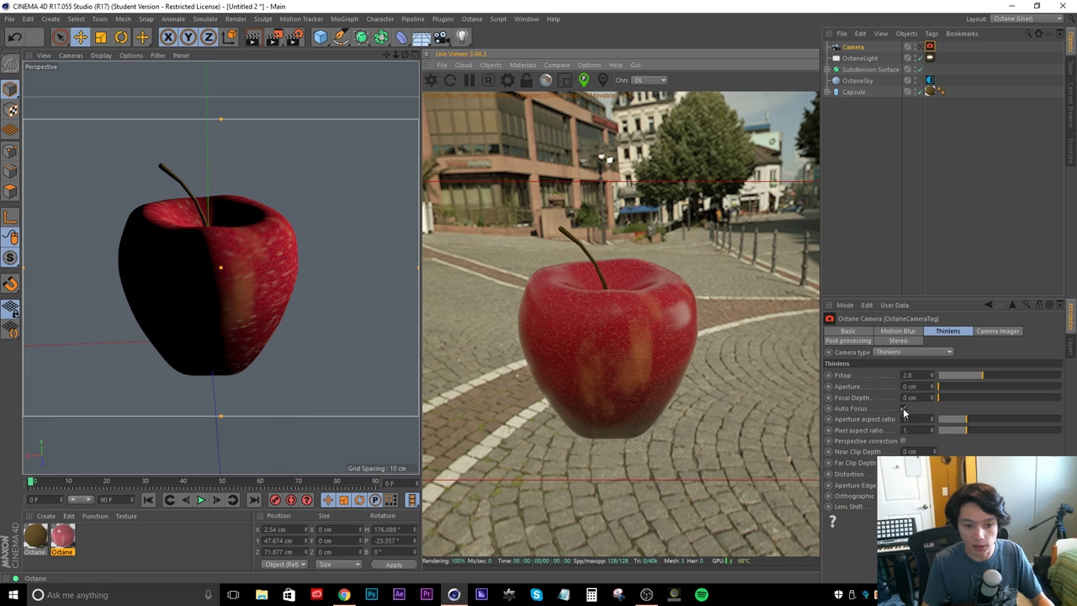
pyautogui.click(605, 331)
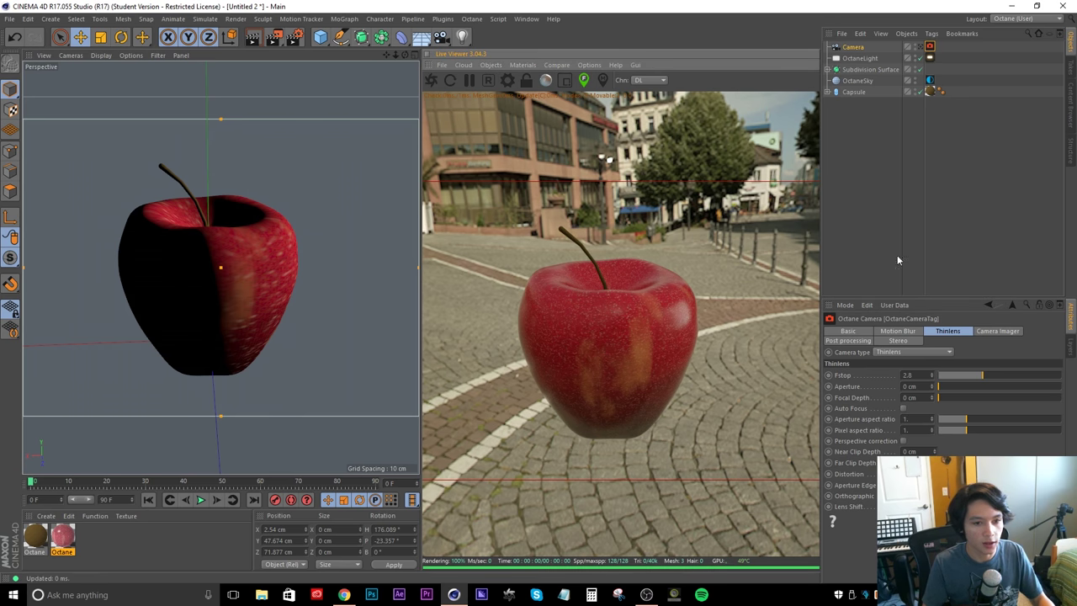
pyautogui.click(920, 48)
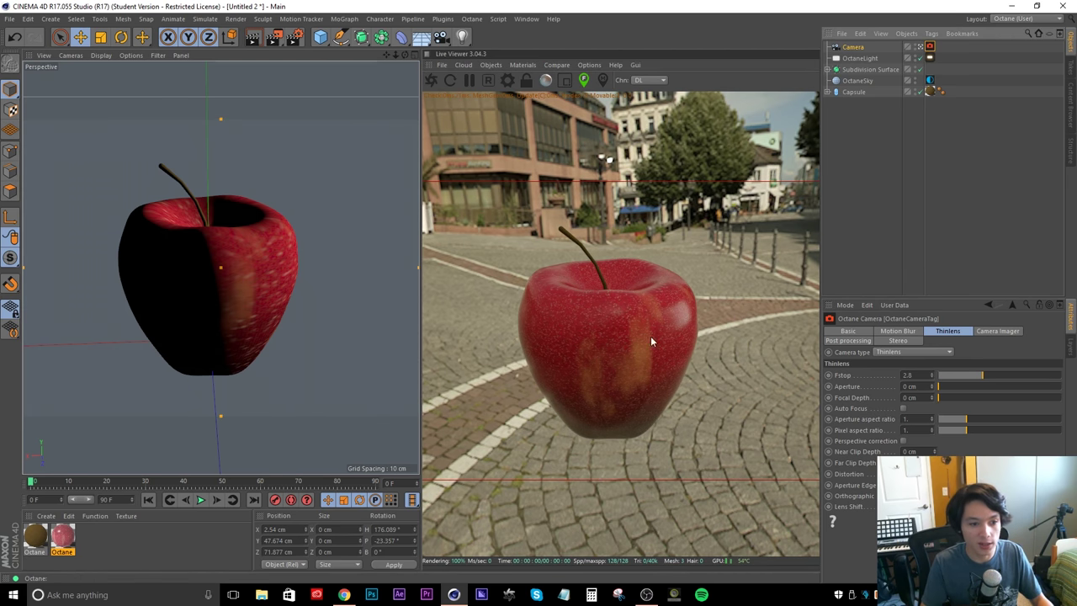
pyautogui.click(610, 334)
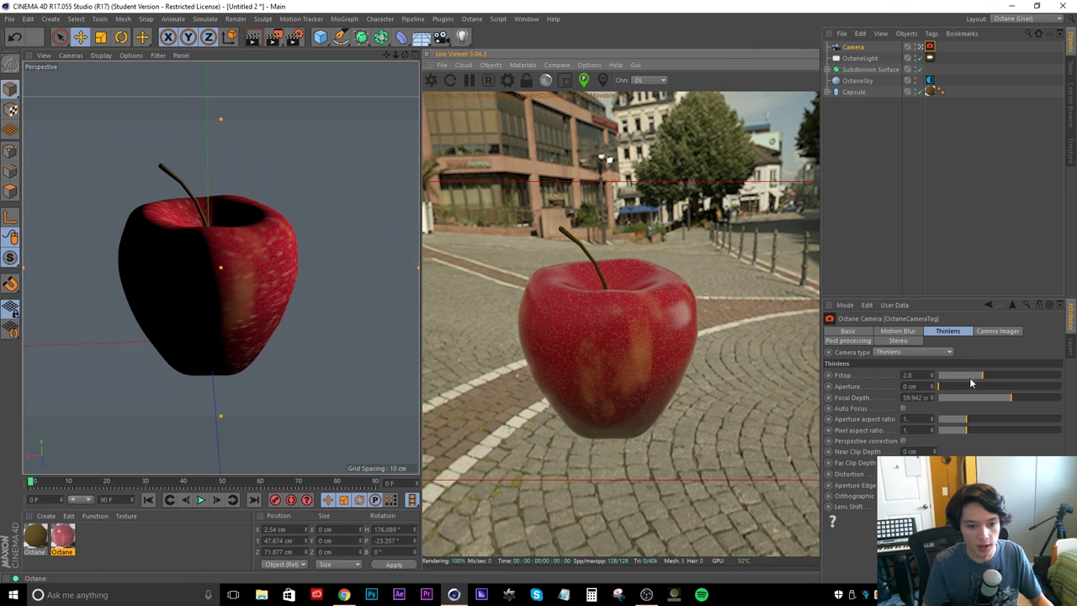
# Increase the camera's aperture to about 2.446 cm to blur the background, and reframe the apple from a lower angle
pyautogui.moveTo(934, 386); pyautogui.dragTo(944, 386)
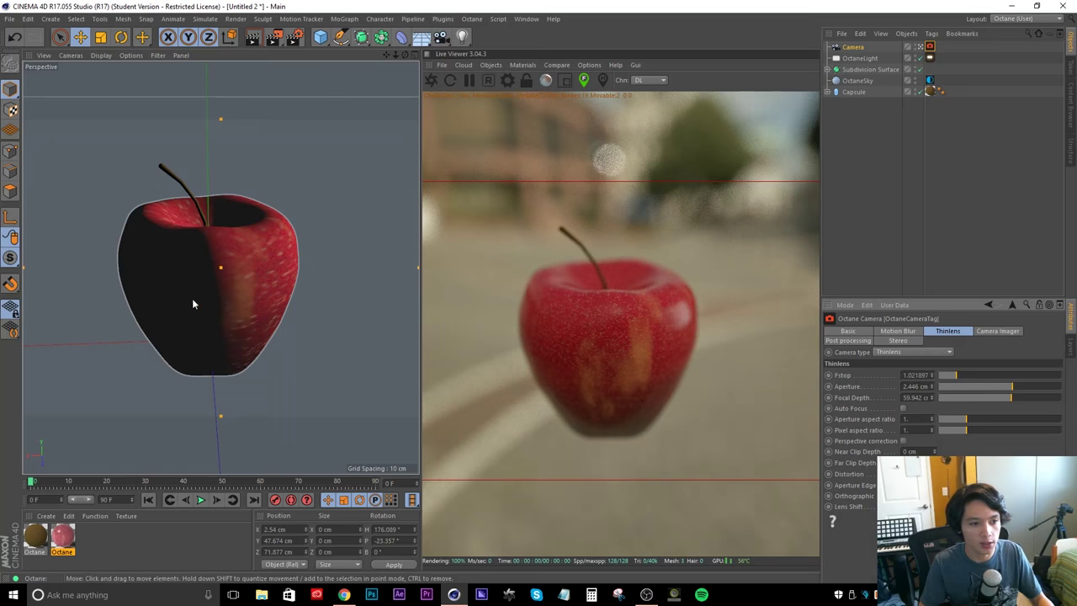
pyautogui.keyDown('alt'); pyautogui.moveTo(191, 298); pyautogui.dragTo(286, 288); pyautogui.keyUp('alt')
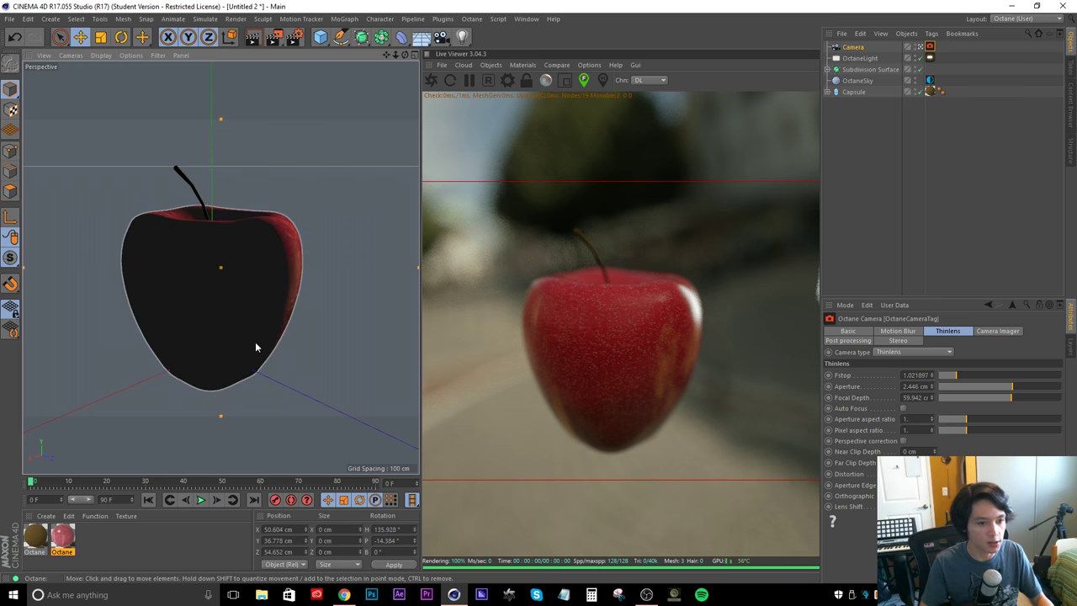
pyautogui.keyDown('alt'); pyautogui.moveTo(243, 308); pyautogui.dragTo(267, 320); pyautogui.keyUp('alt')
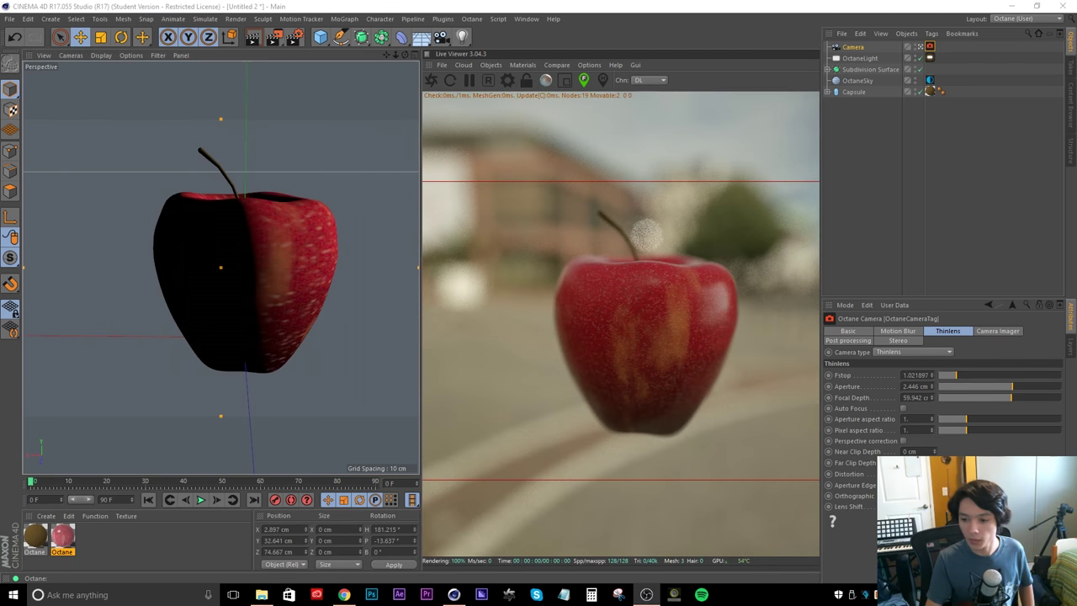